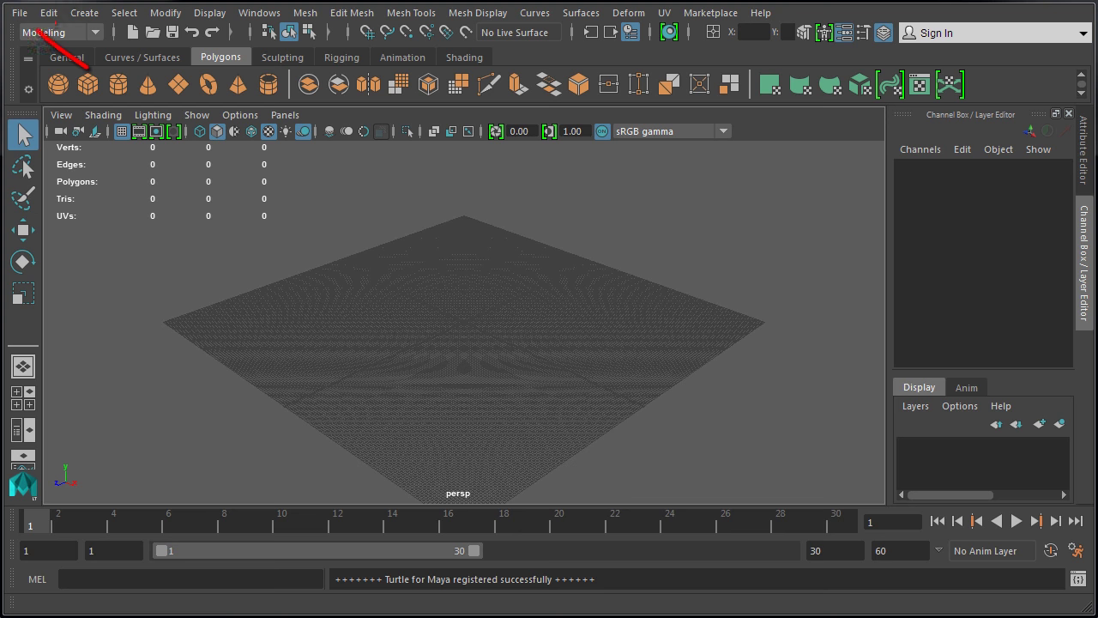
Step: Point out the File menu, toggle between four-view and single view, and select the cube to show polyCube1
left_click(15, 12)
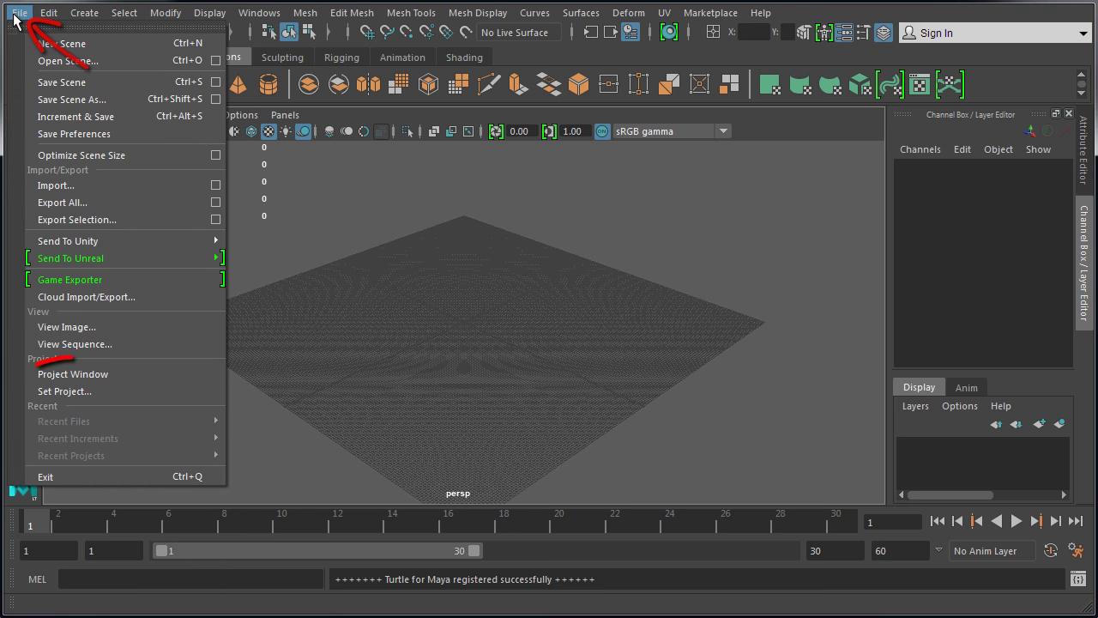
left_click(101, 377)
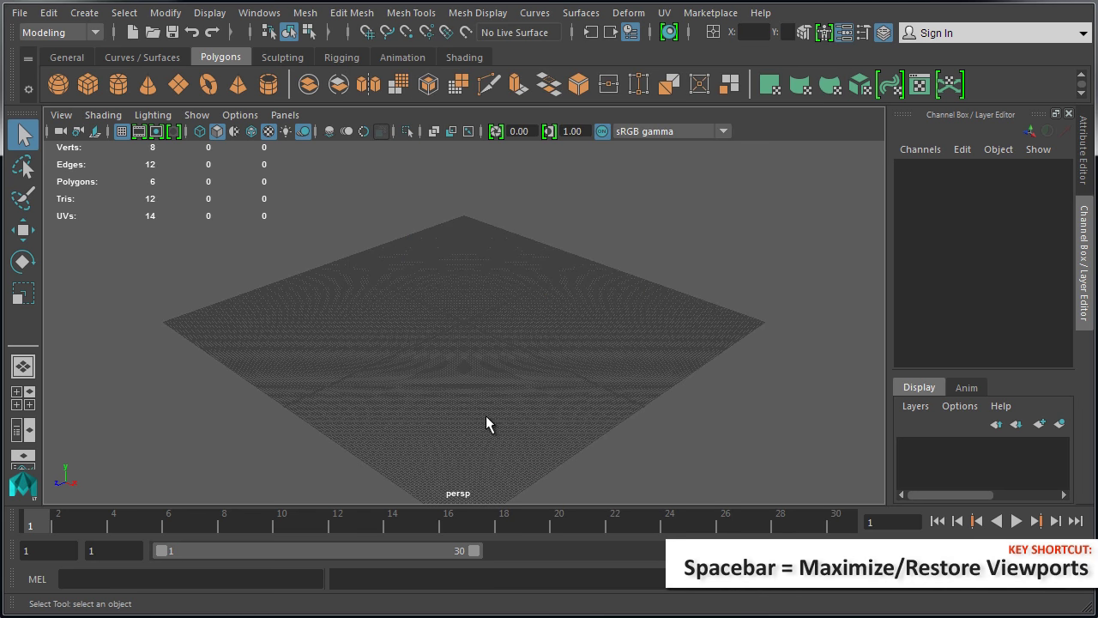
key("space")
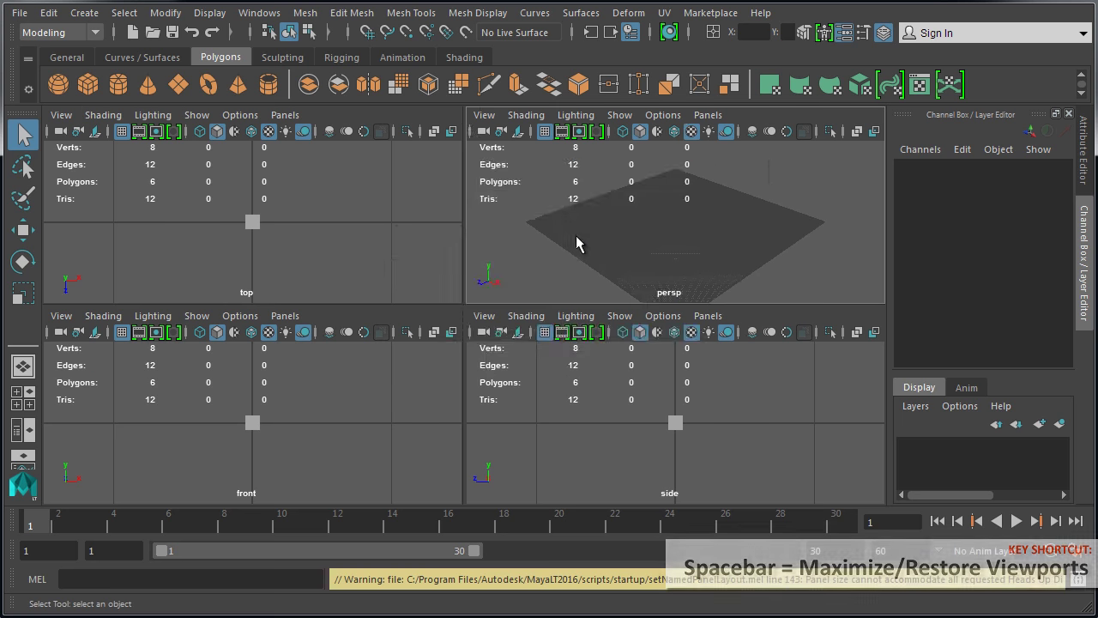
key("space")
key("space")
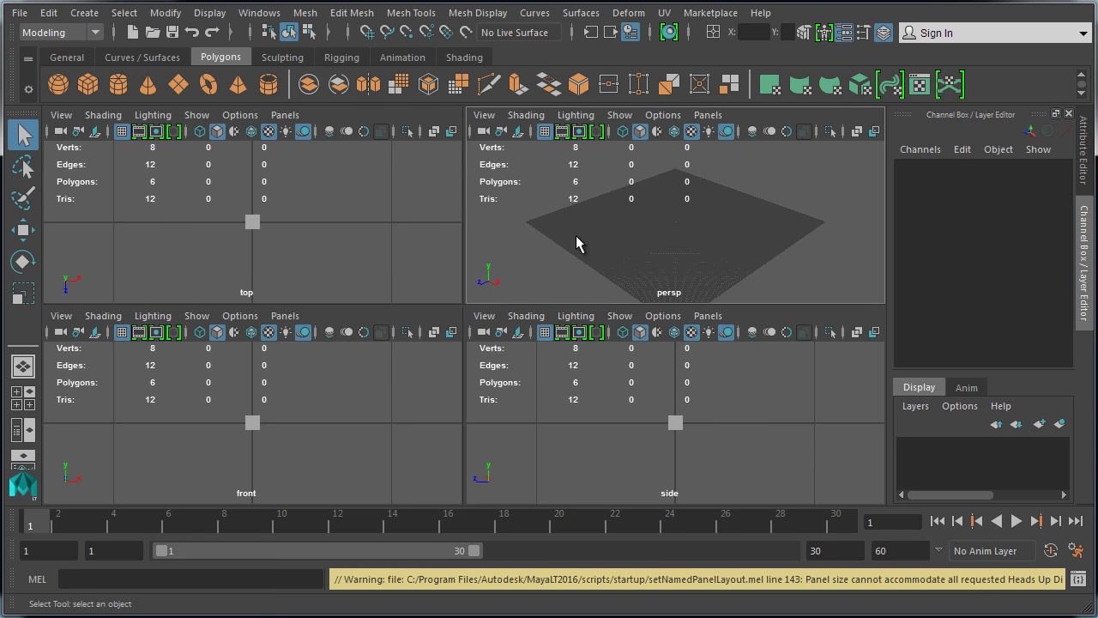
left_click(576, 235)
key("space")
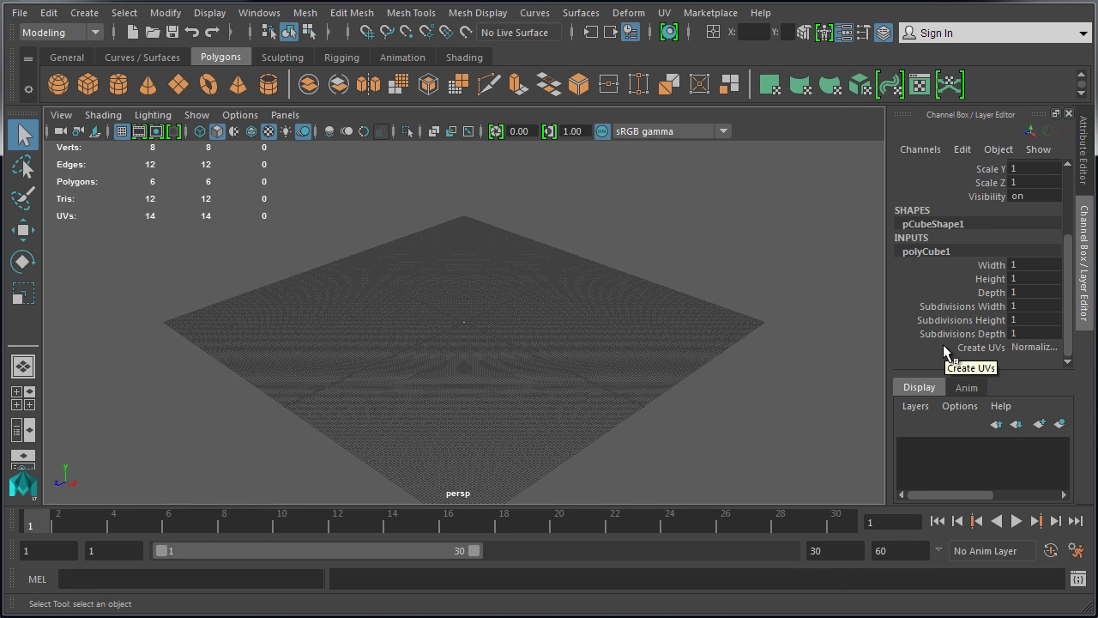
Step: Set polyCube1's Width, Height and Depth to 50 together, then orbit around the enlarged cube
left_click(1034, 264)
left_click_drag(1033, 264, 1034, 291)
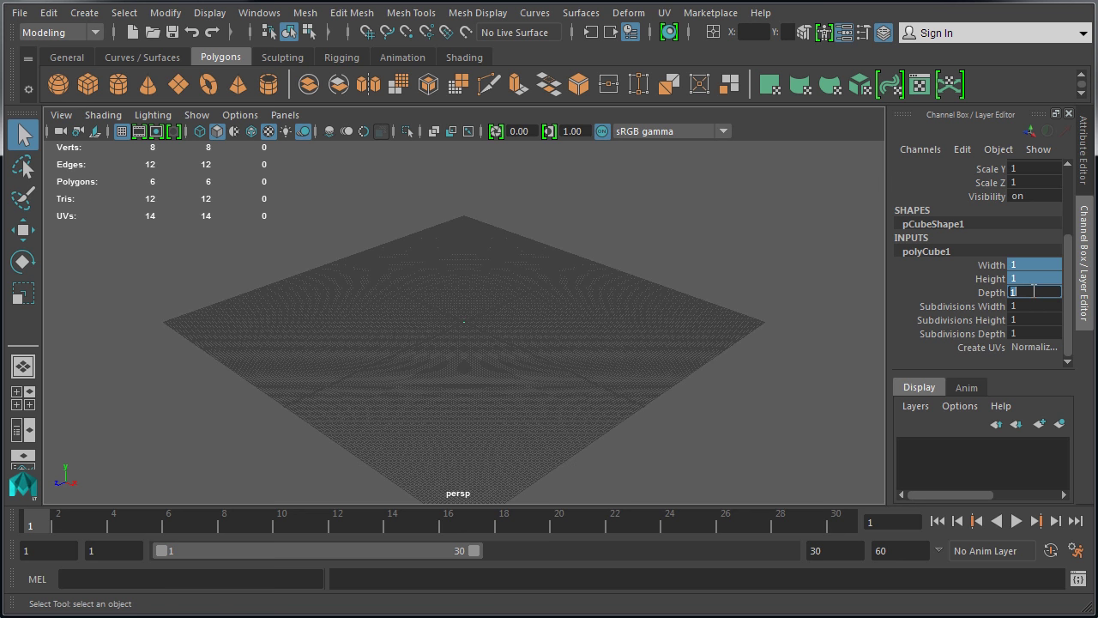
type("50")
key("Return")
scroll(1034, 292, "up", 3)
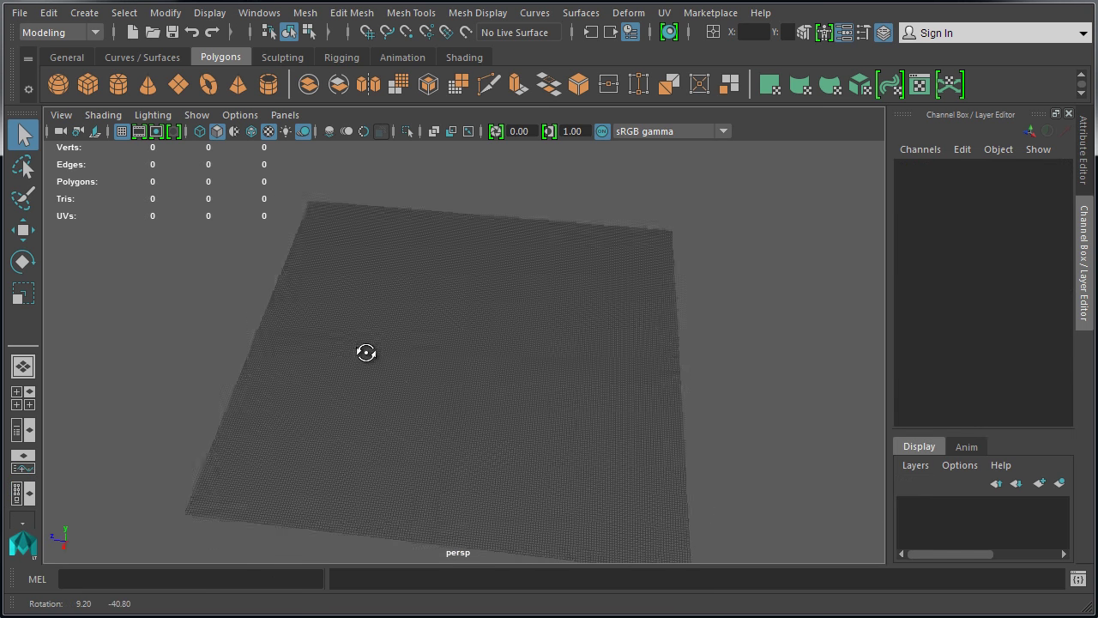
left_click_drag(365, 351, 463, 353, "alt")
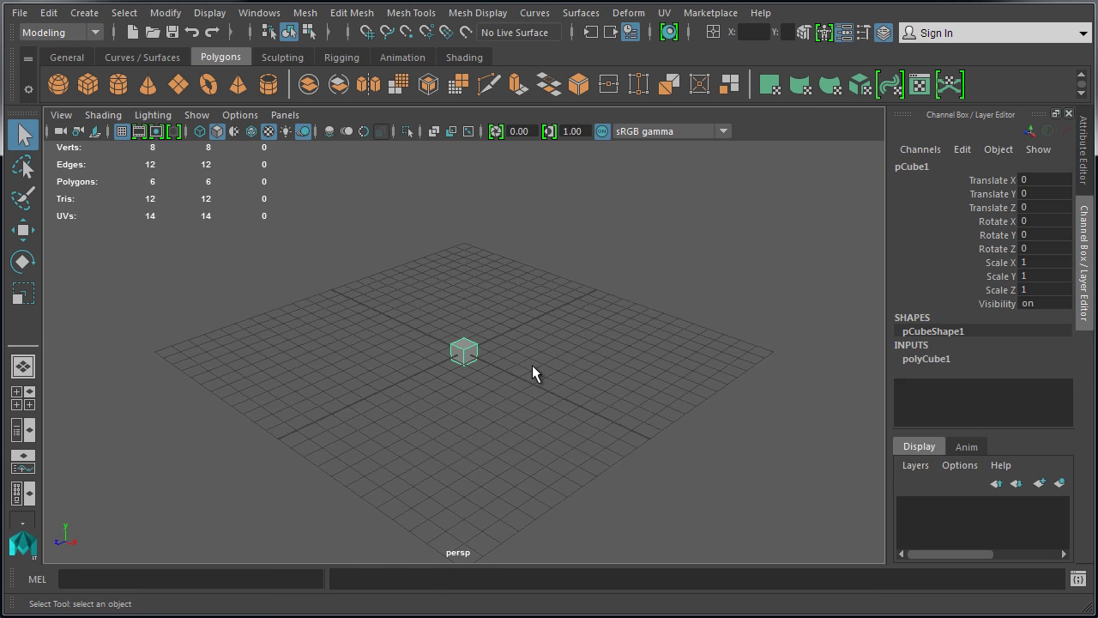
Step: Cycle through the Move, Rotate and Scale tools and test-move the cube along X, then undo the move
key("w")
key("e")
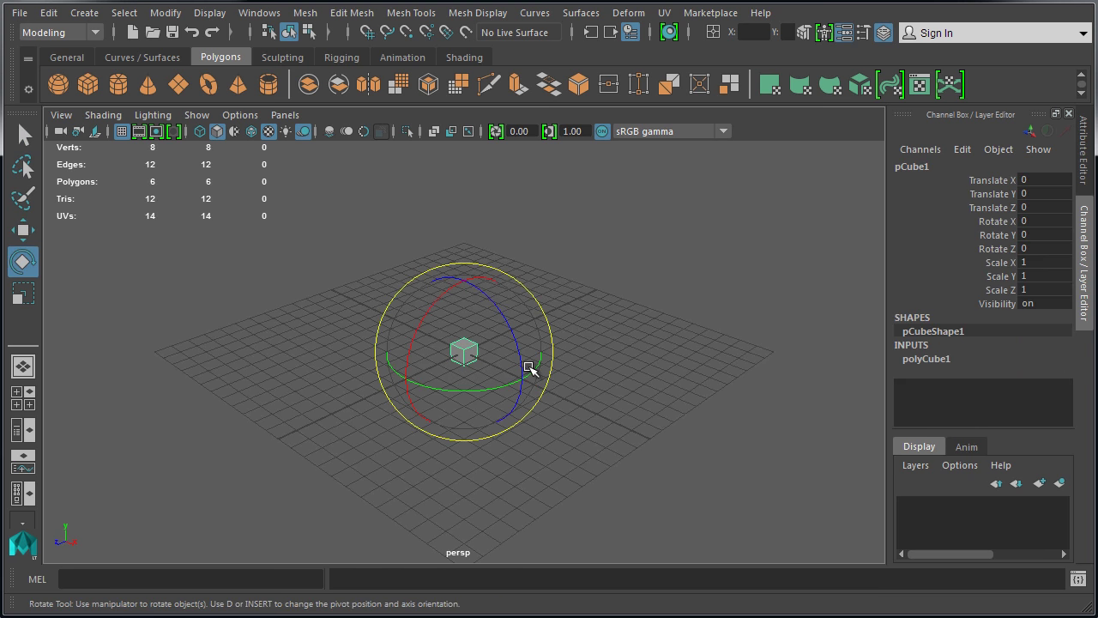
key("r")
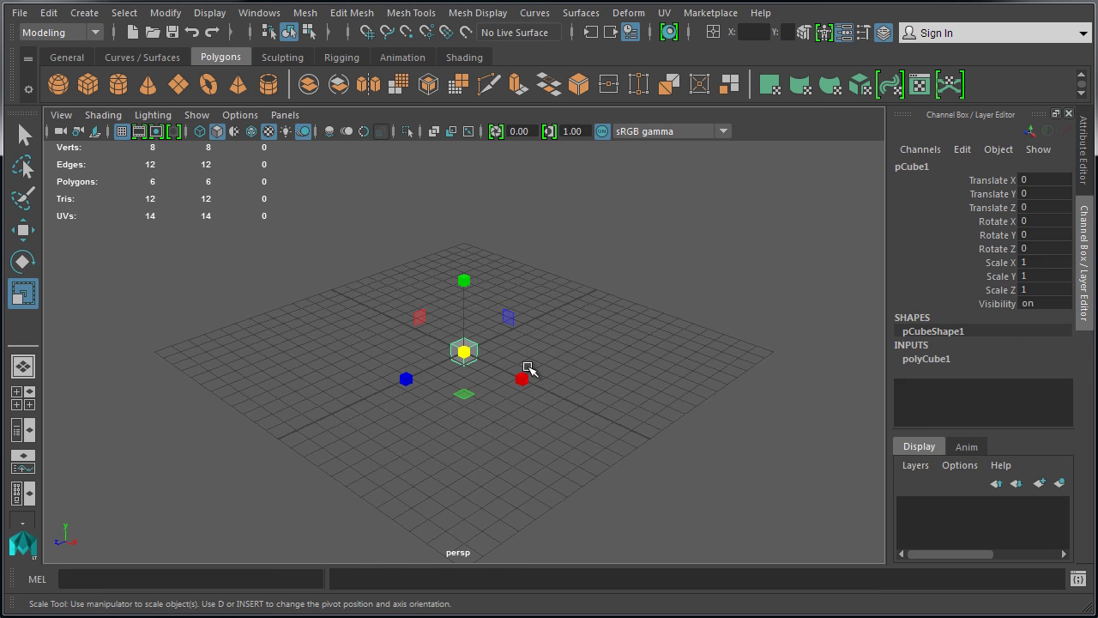
key("ctrl+z")
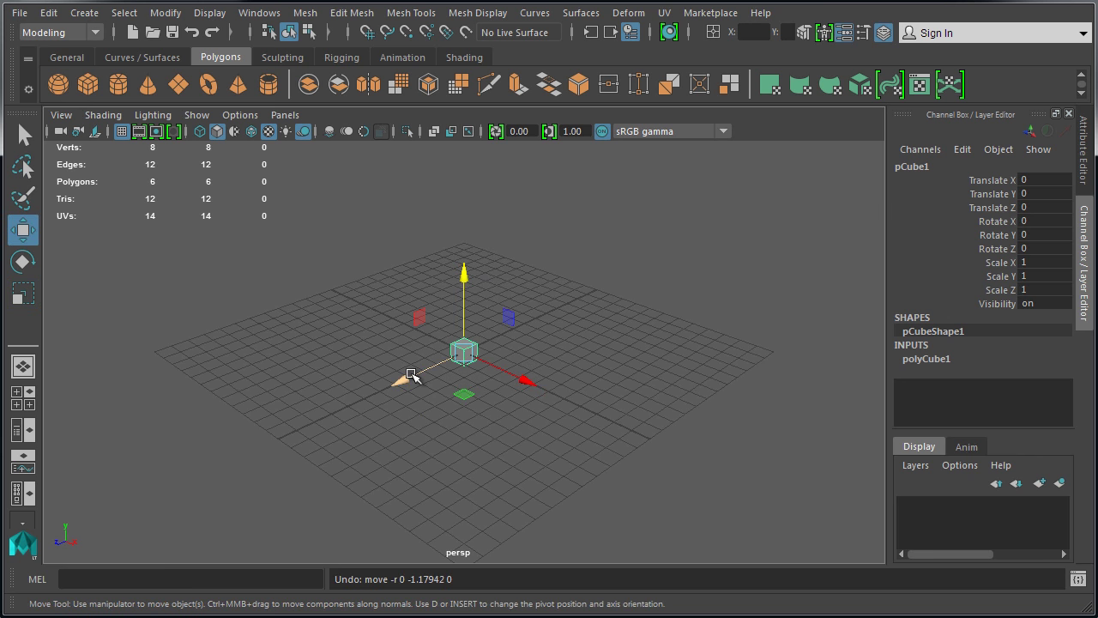
mouse_move(522, 378)
left_mouse_down()
mouse_move(623, 412)
mouse_move(448, 379)
mouse_move(532, 385)
left_mouse_up()
key("ctrl+z")
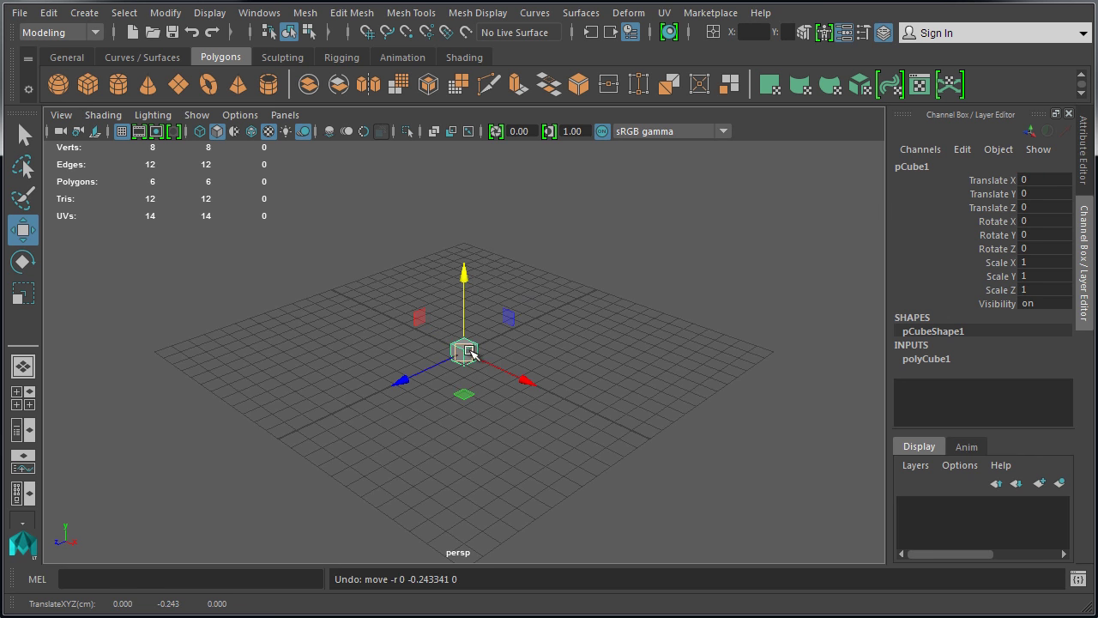
Step: Test-rotate the cube and undo it, then scale the cube's depth down to 0.33
key("e")
left_click_drag(445, 388, 444, 358)
key("ctrl+z")
key("r")
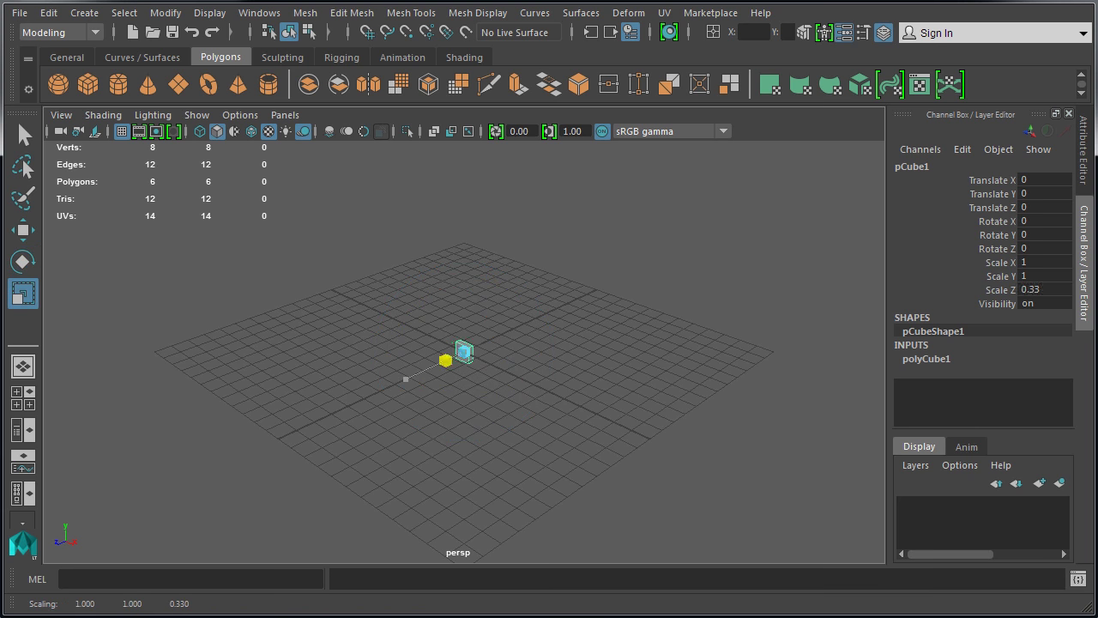
left_click_drag(522, 380, 723, 471)
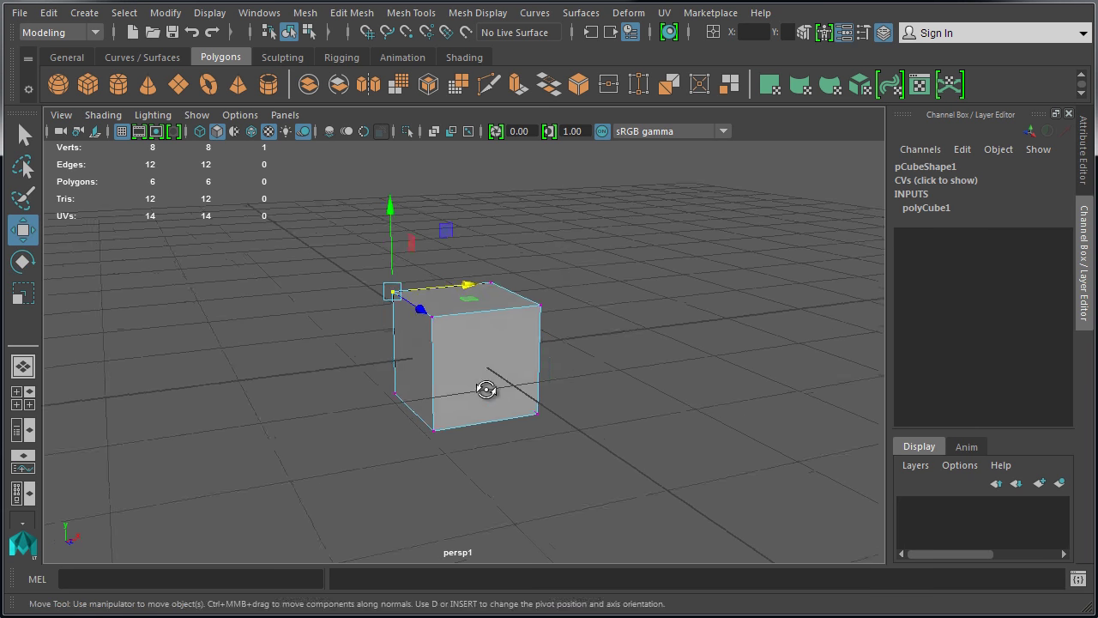
Step: Switch the cube to Edge mode and select its top-left, front-right top and front vertical edges
left_click_drag(486, 390, 510, 319, "alt")
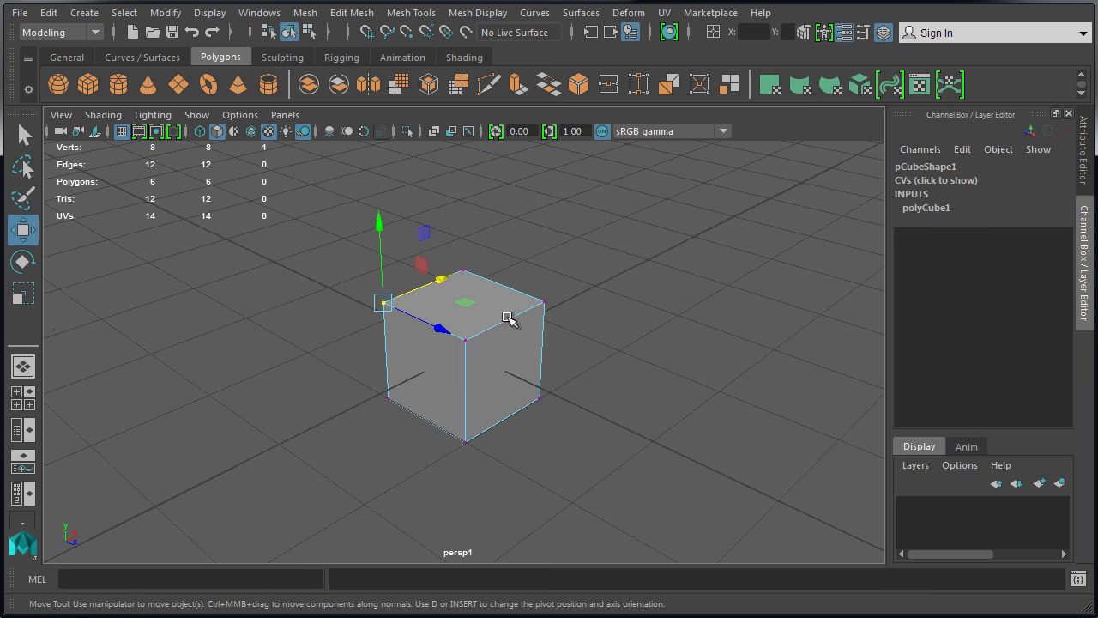
right_click(426, 309)
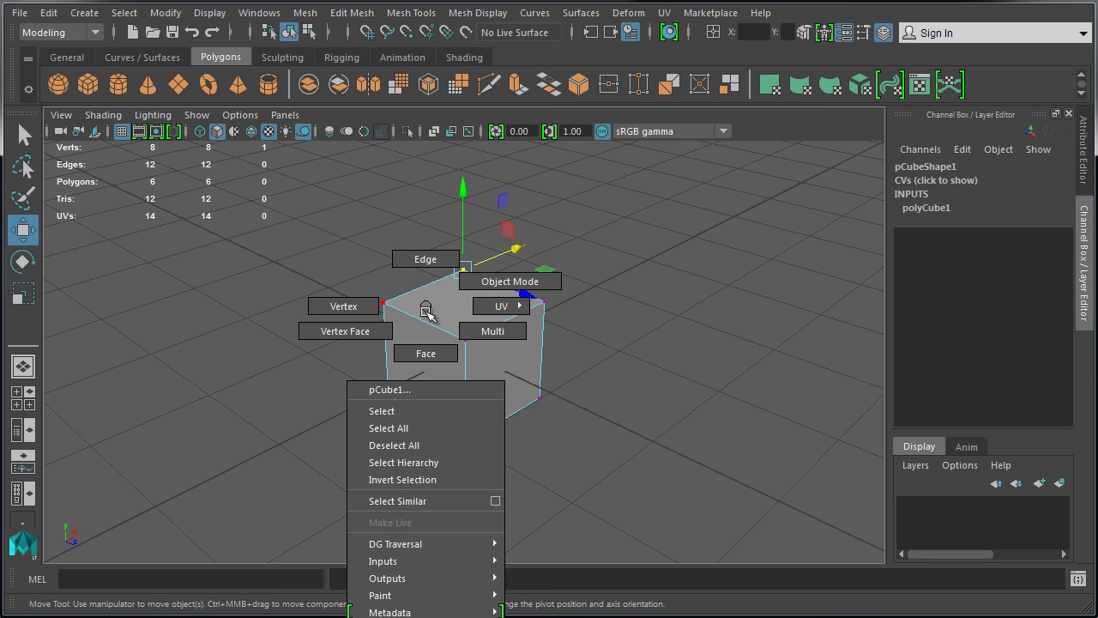
left_click(424, 258)
left_click(428, 287)
left_click(516, 320)
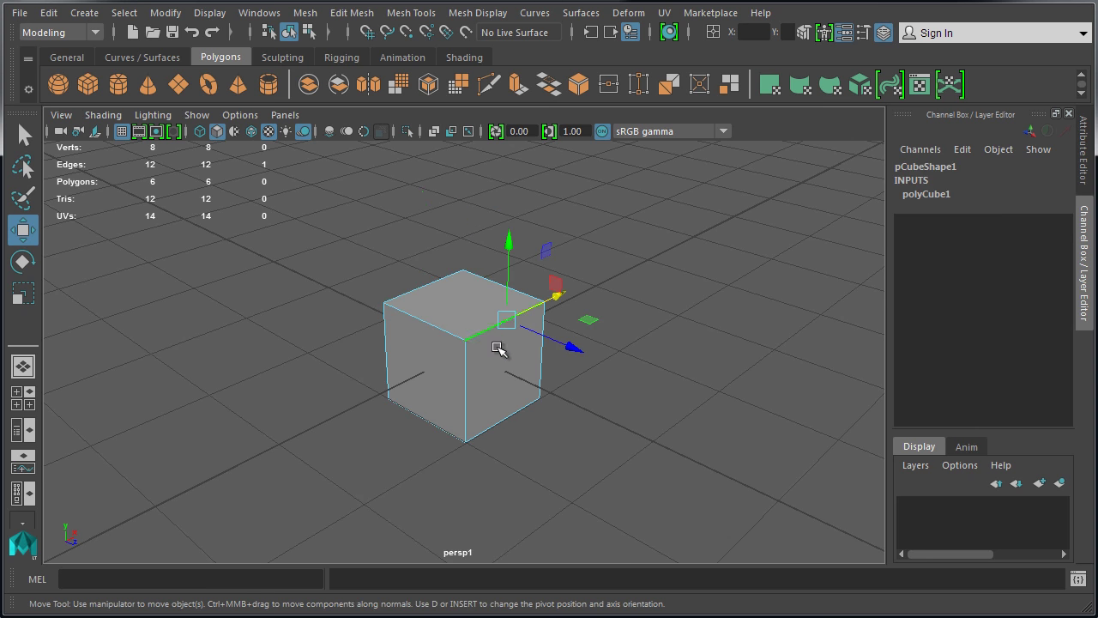
left_click(471, 391)
right_click(468, 301)
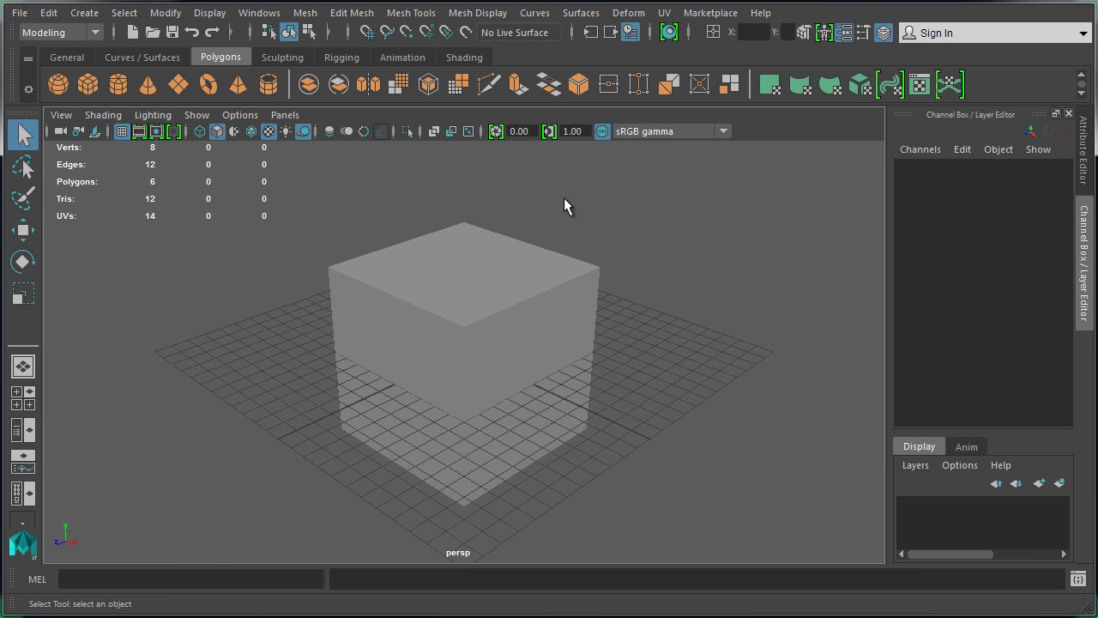
Step: Cycle wireframe-on-shaded, wireframe, smooth shading and background colours, then snap the large cube's pivot to a bottom corner
left_click(252, 131)
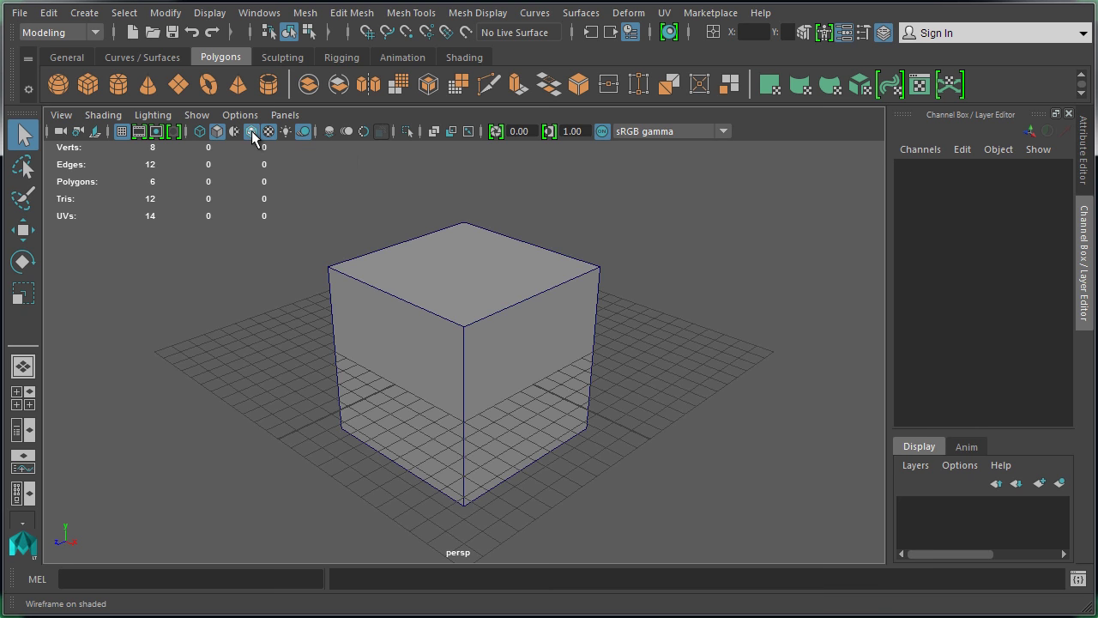
key("4")
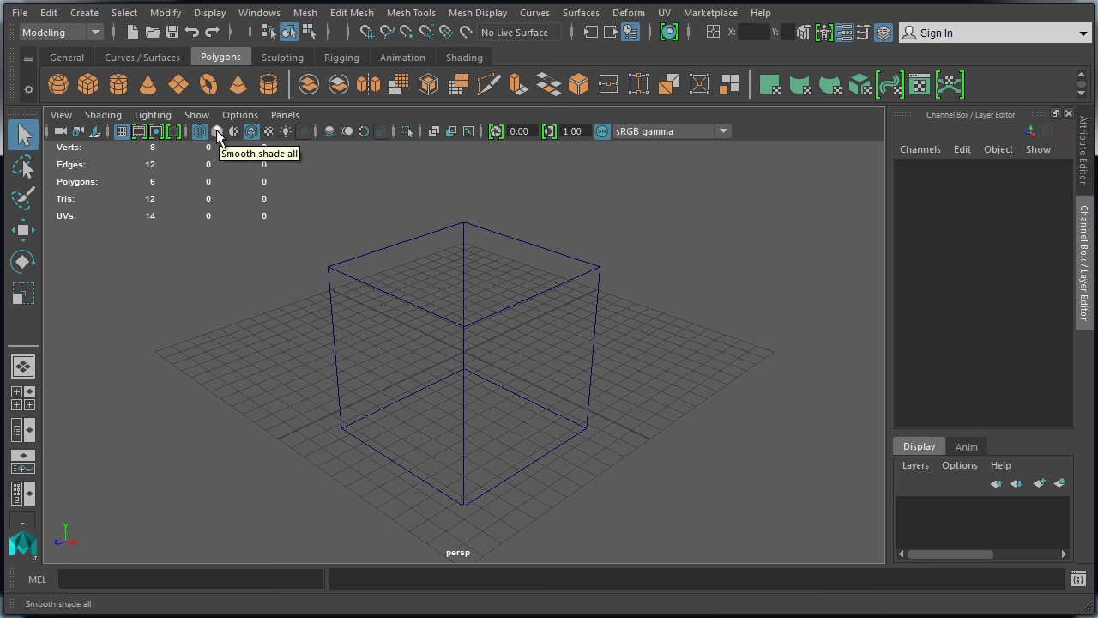
left_click(216, 131)
key("alt+b")
key("alt+b")
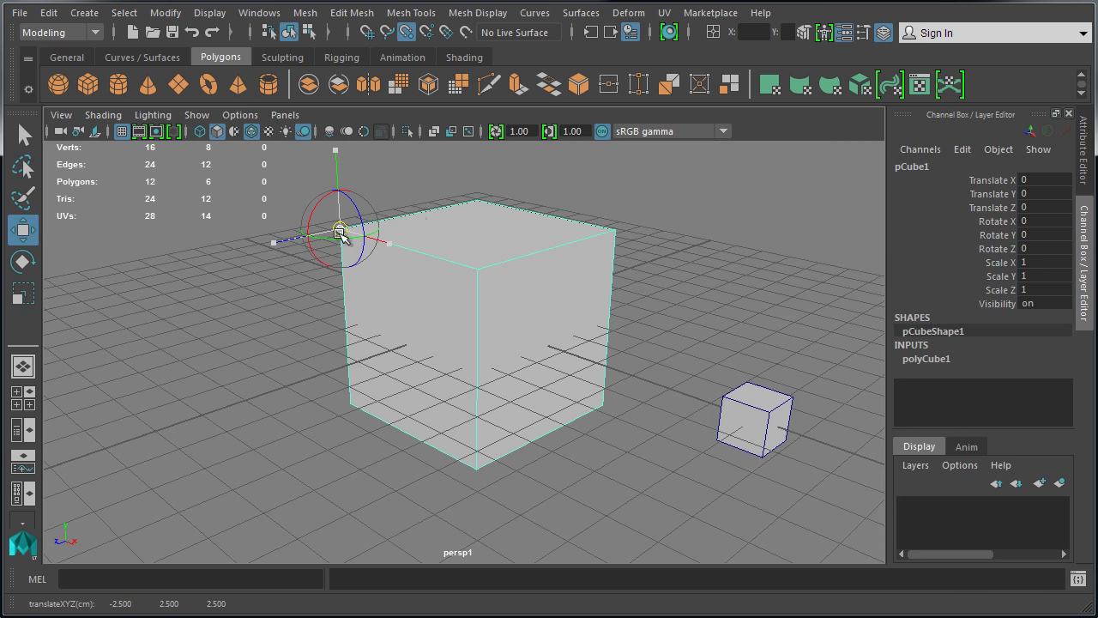
left_click_drag(343, 232, 350, 404)
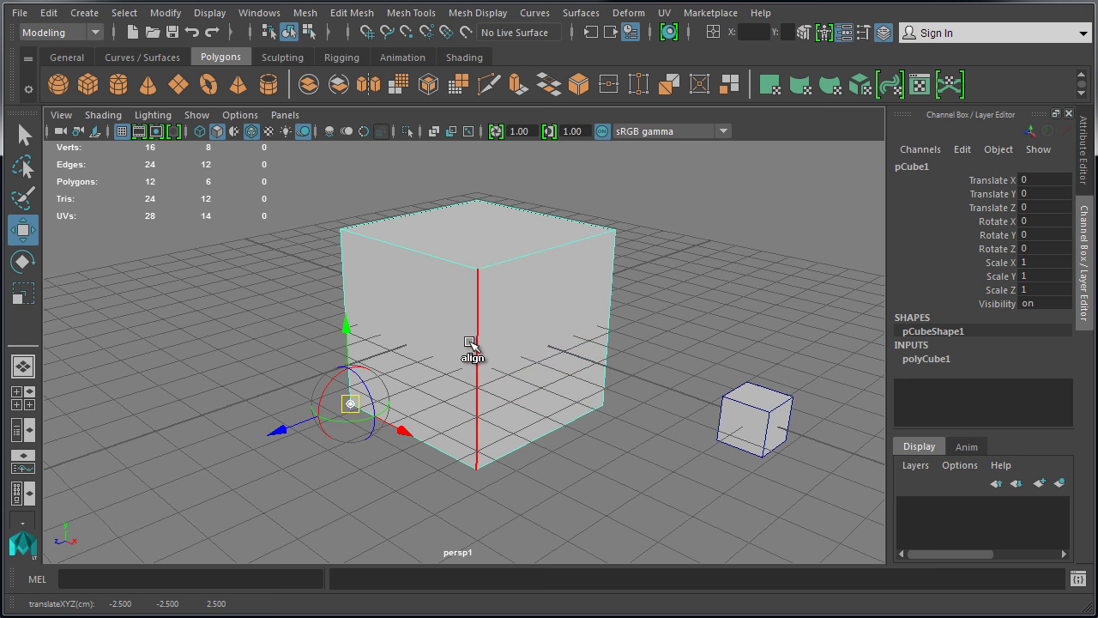
Step: Select the small cube pCube2 and snap its pivot down onto the grid
key("d")
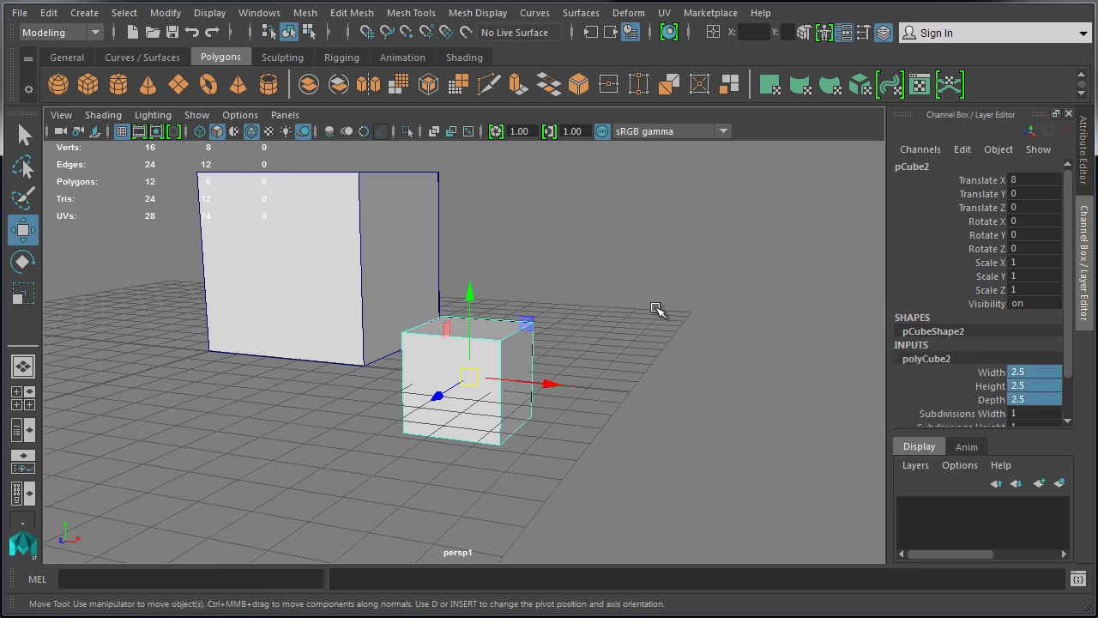
left_click(648, 308)
left_click(461, 368)
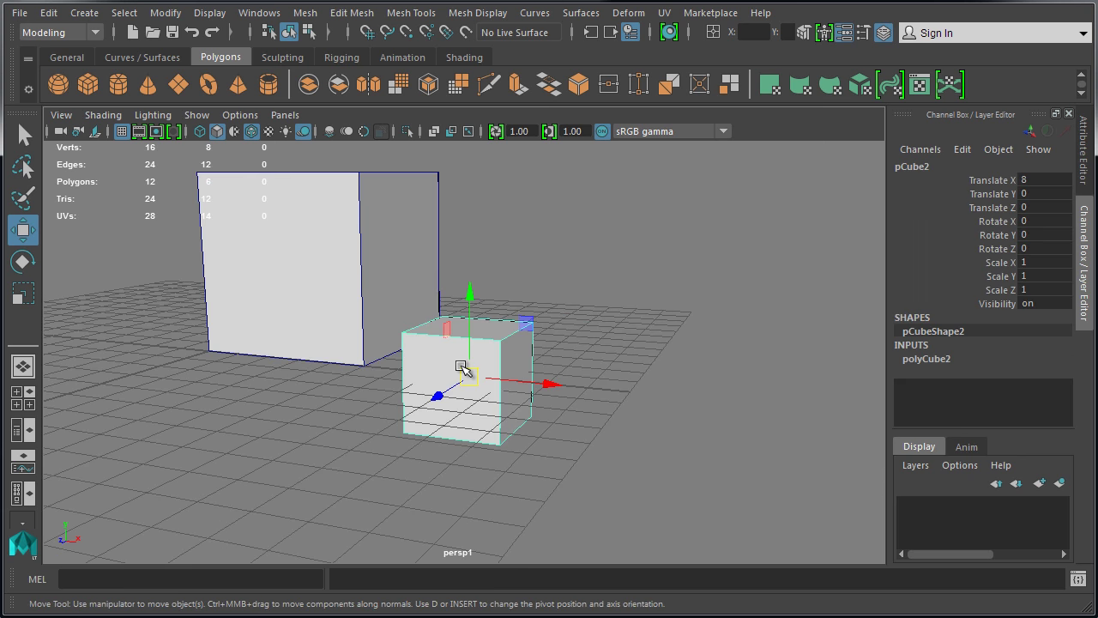
left_click_drag(461, 367, 482, 463)
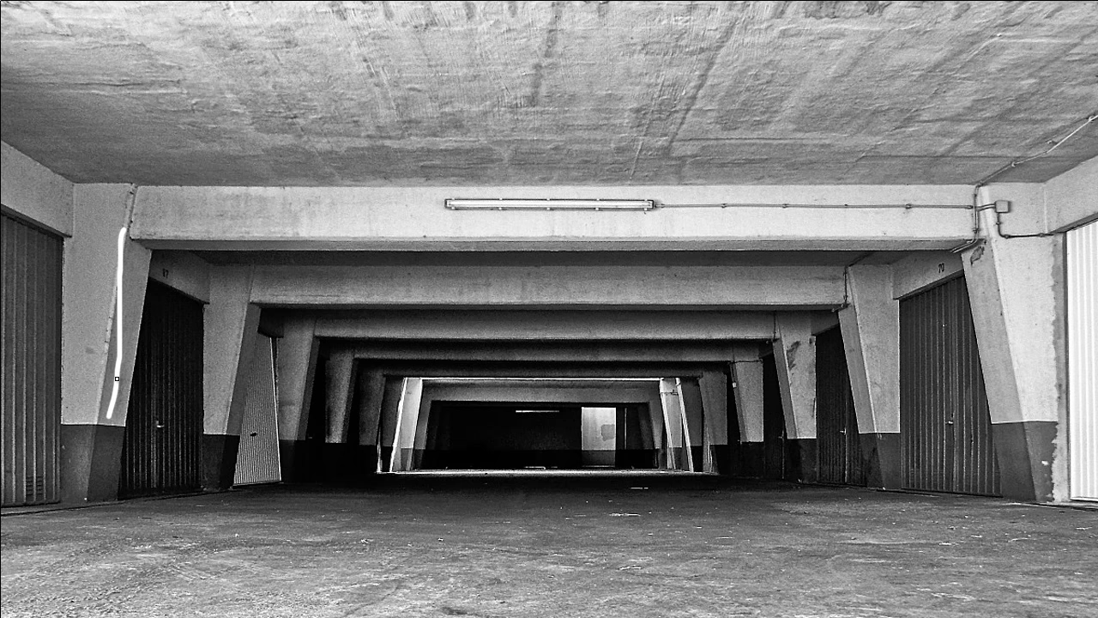
Step: Draw white outlines around the door, ceiling beam, 97 label, a ceiling patch and the floor
mouse_move(190, 307)
left_mouse_down()
mouse_move(133, 457)
mouse_move(181, 312)
left_mouse_up()
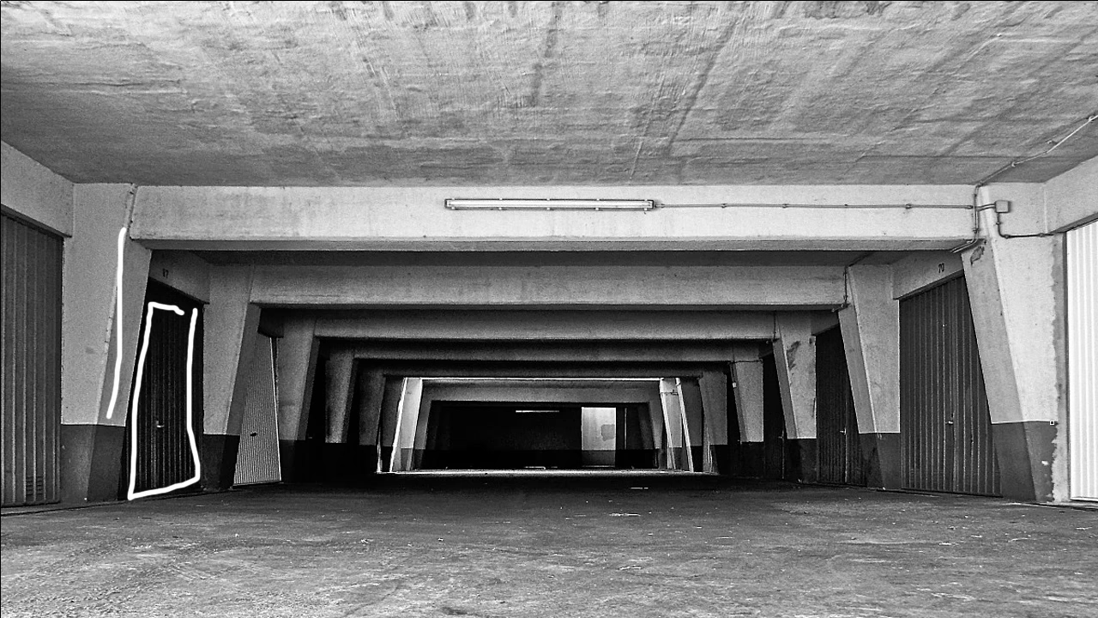
left_click_drag(173, 203, 833, 205)
left_click(549, 293)
left_click(532, 336)
left_click(529, 357)
mouse_move(156, 250)
left_mouse_down()
mouse_move(213, 295)
mouse_move(154, 254)
left_mouse_up()
left_click_drag(577, 182, 520, 21)
left_click_drag(400, 19, 542, 183)
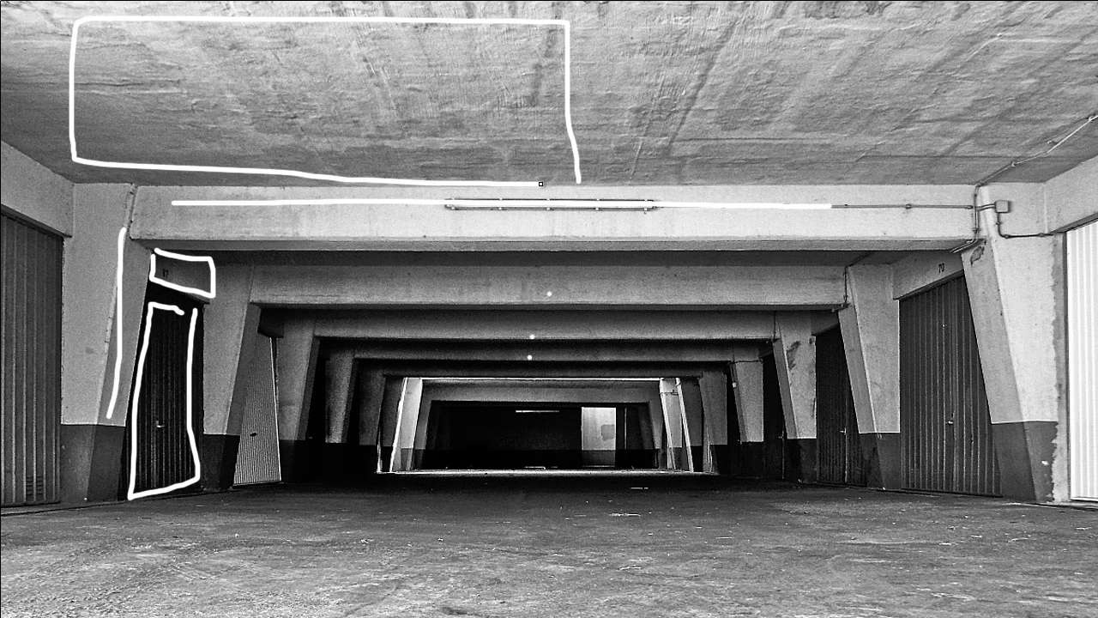
mouse_move(319, 524)
left_mouse_down()
mouse_move(583, 533)
mouse_move(366, 541)
left_mouse_up()
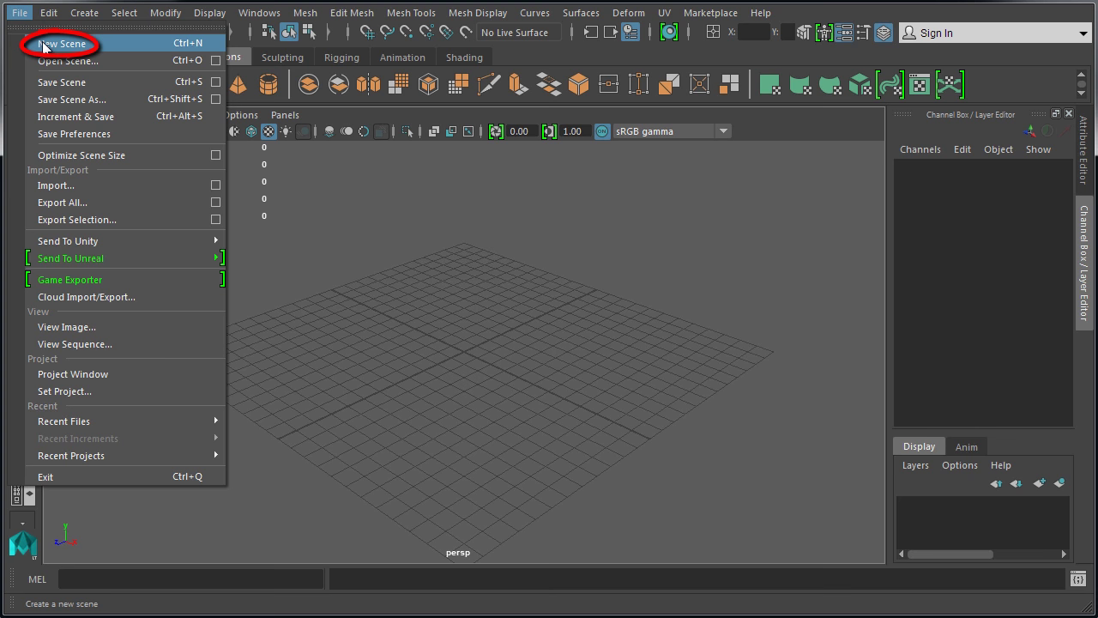
Step: Start a new scene without saving, move the tall cube right along X and slide the wall piece to -3
left_click(42, 45)
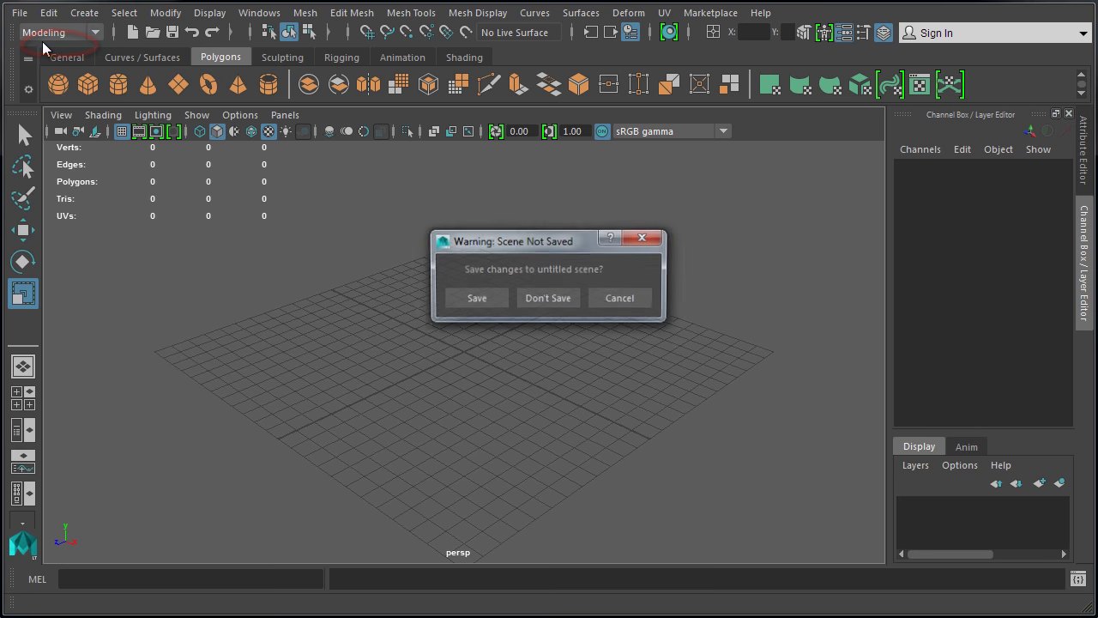
left_click(559, 302)
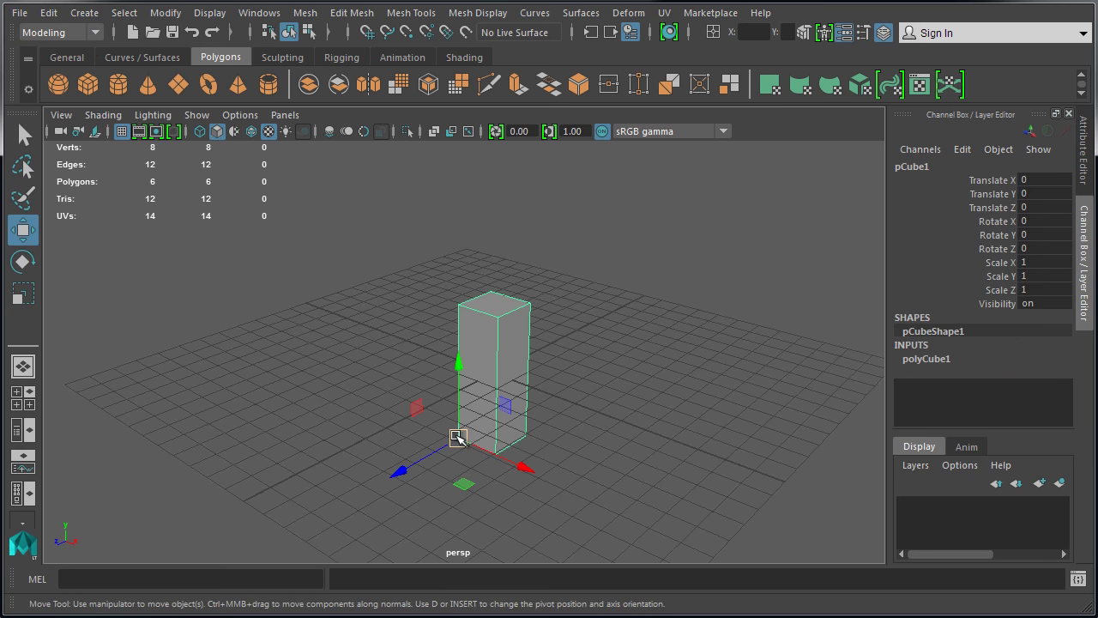
left_click_drag(456, 438, 710, 455)
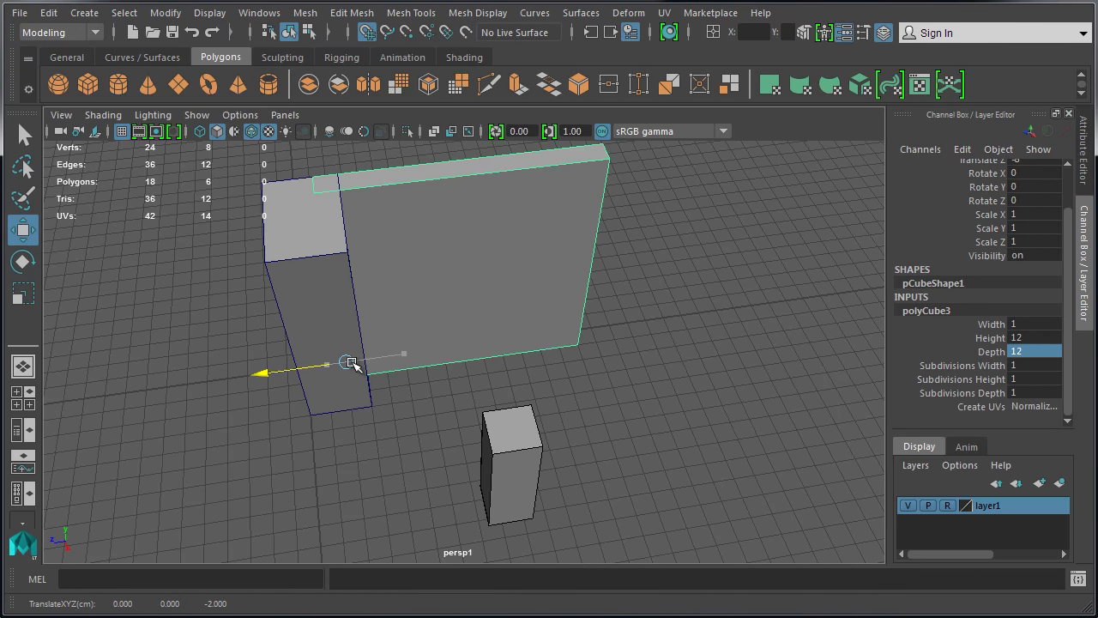
left_click_drag(351, 363, 367, 364)
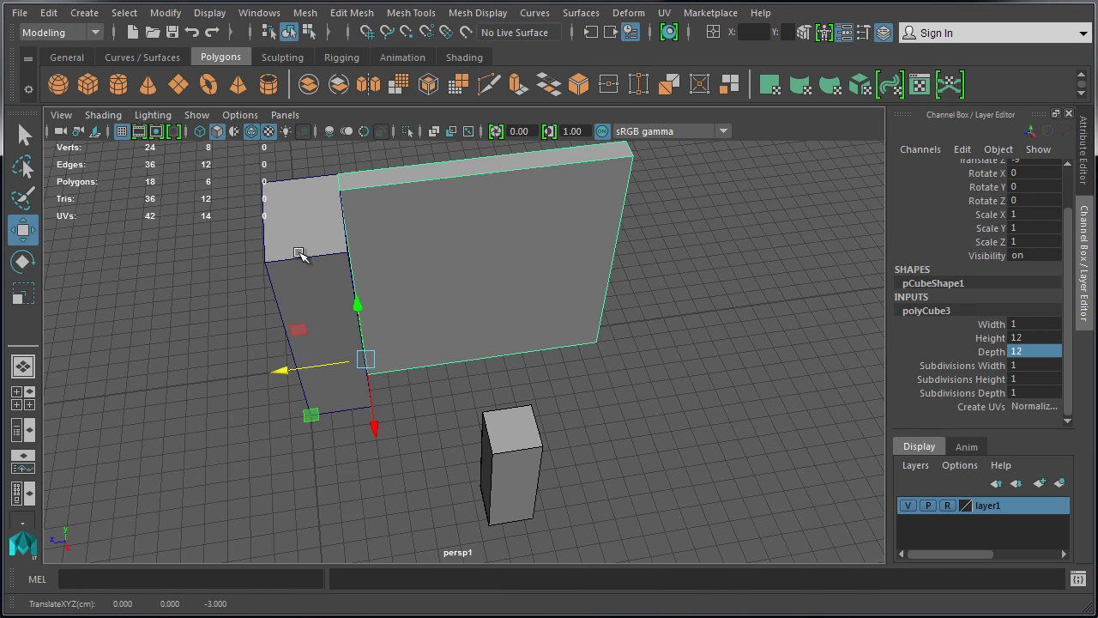
Step: Select the pillar block and snap its pivot to its top corner, orbiting around the garage walls
left_click(311, 325)
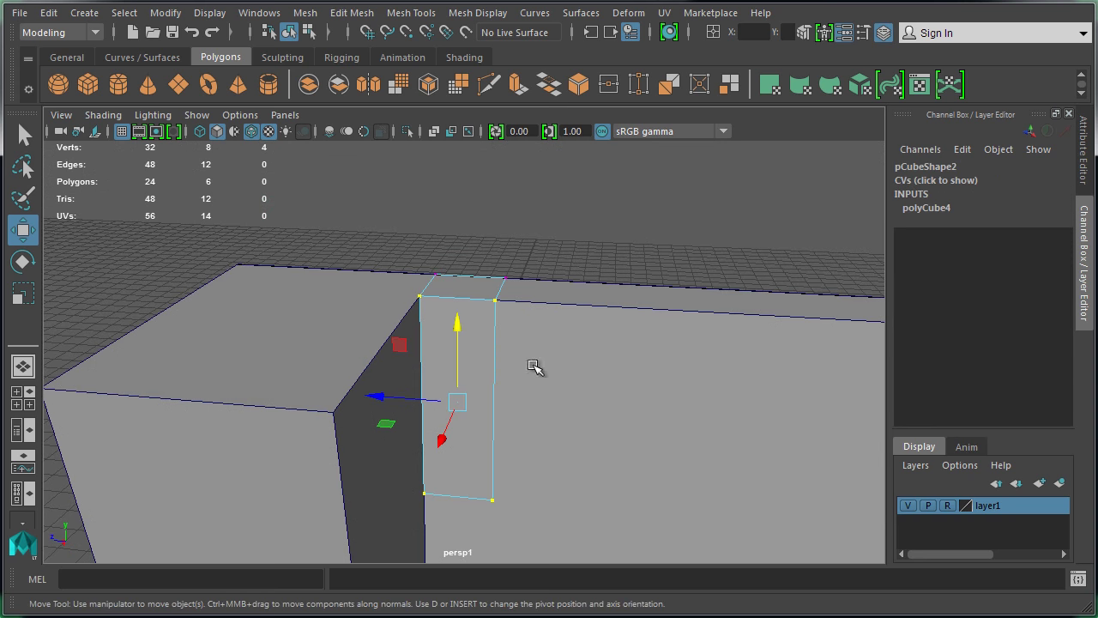
left_click_drag(532, 368, 480, 372, "alt")
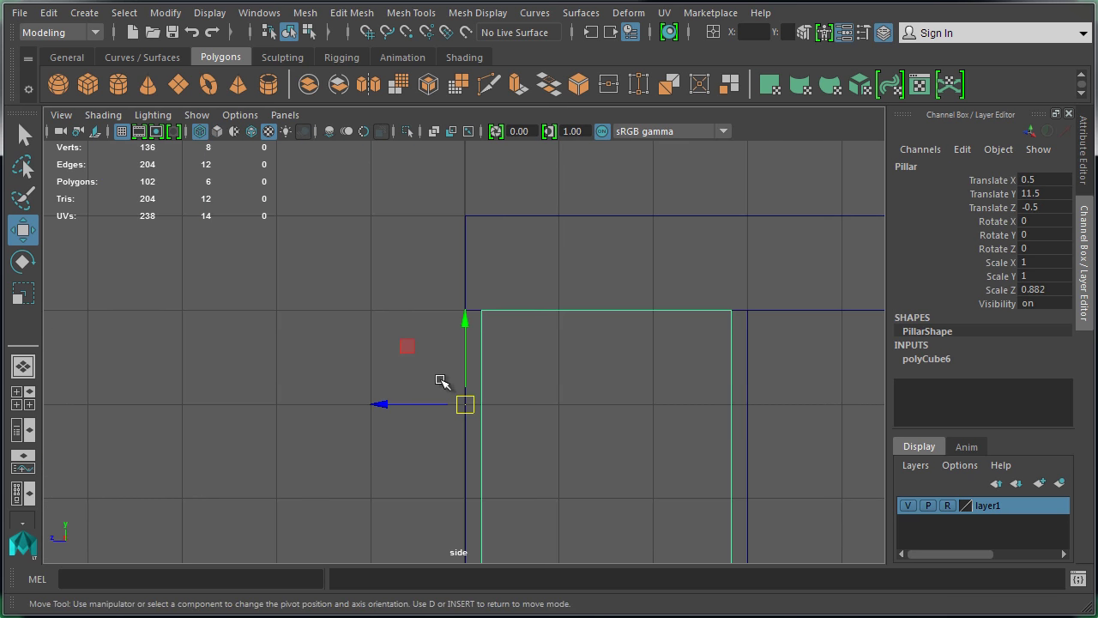
middle_click_drag(432, 380, 468, 311)
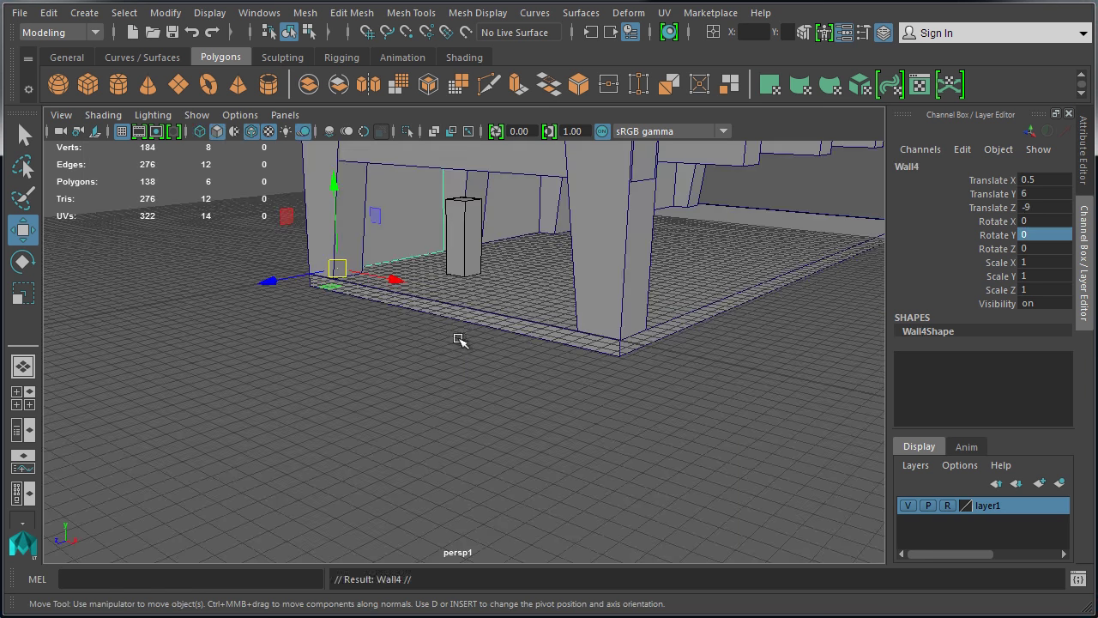
mouse_move(455, 338)
left_mouse_down("alt")
mouse_move(400, 400)
mouse_move(318, 367)
mouse_move(563, 443)
mouse_move(535, 444)
mouse_move(583, 421)
mouse_move(532, 404)
left_mouse_up("alt")
left_click_drag(180, 341, 224, 360, "alt")
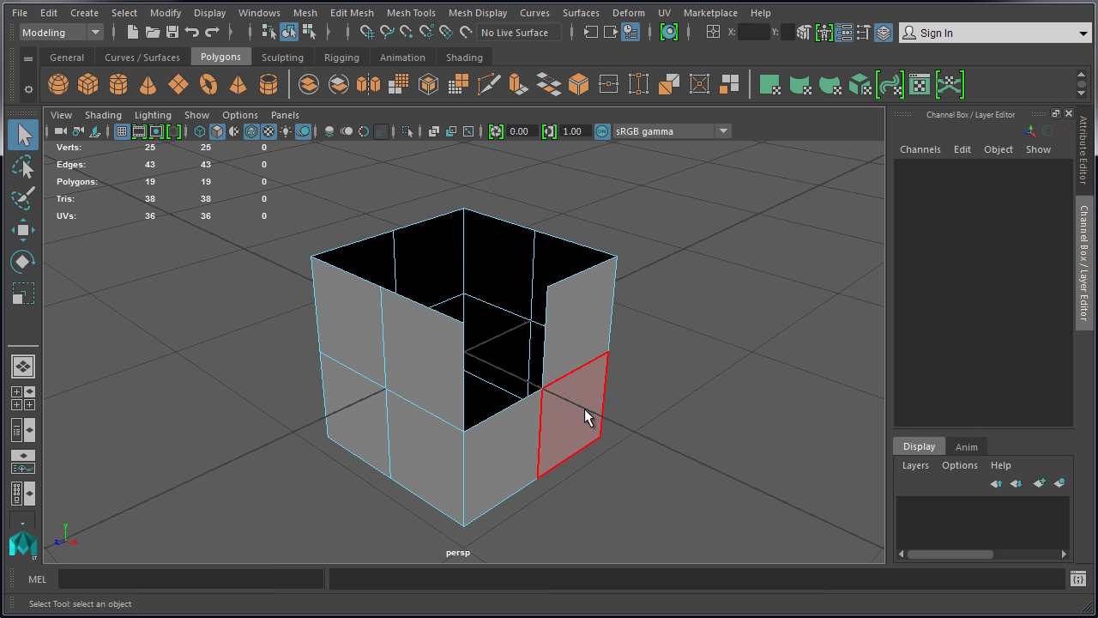
Step: Delete three faces on the front and left sides of the subdivided cube, then undo the deletions
left_click(433, 372)
key("Delete")
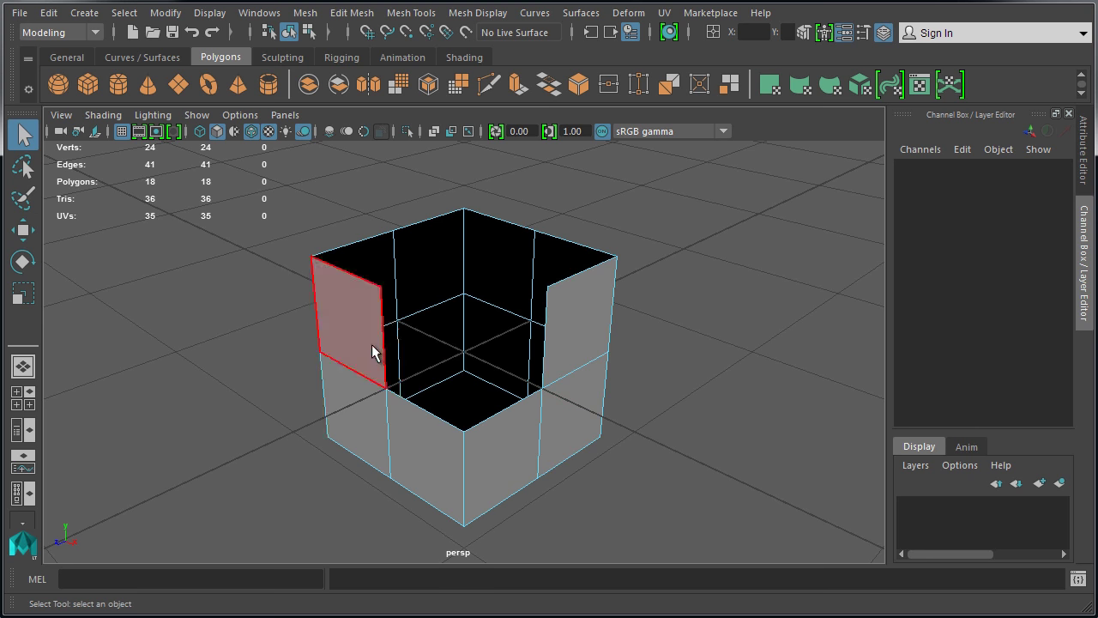
left_click(371, 344)
key("Delete")
left_click(370, 396)
key("Delete")
key("ctrl+z")
key("ctrl+z")
key("ctrl+z")
key("ctrl+z")
key("ctrl+z")
key("ctrl+z")
key("ctrl+z")
key("ctrl+z")
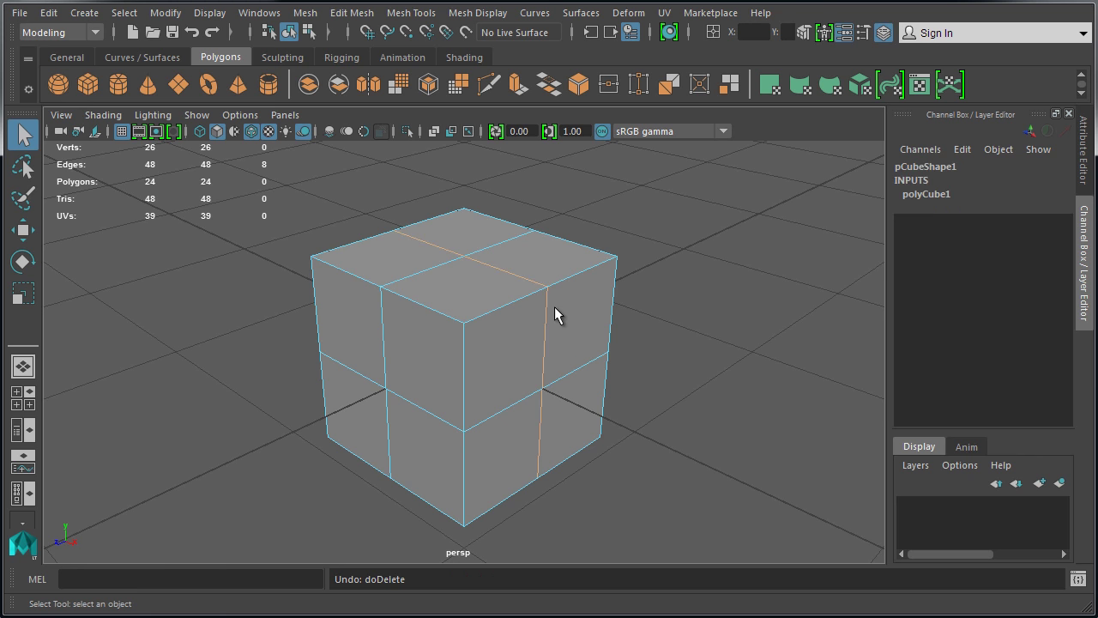
Step: Select the front vertical corner edge loop, delete it, then undo the deletion
double_click(463, 464)
key("Delete")
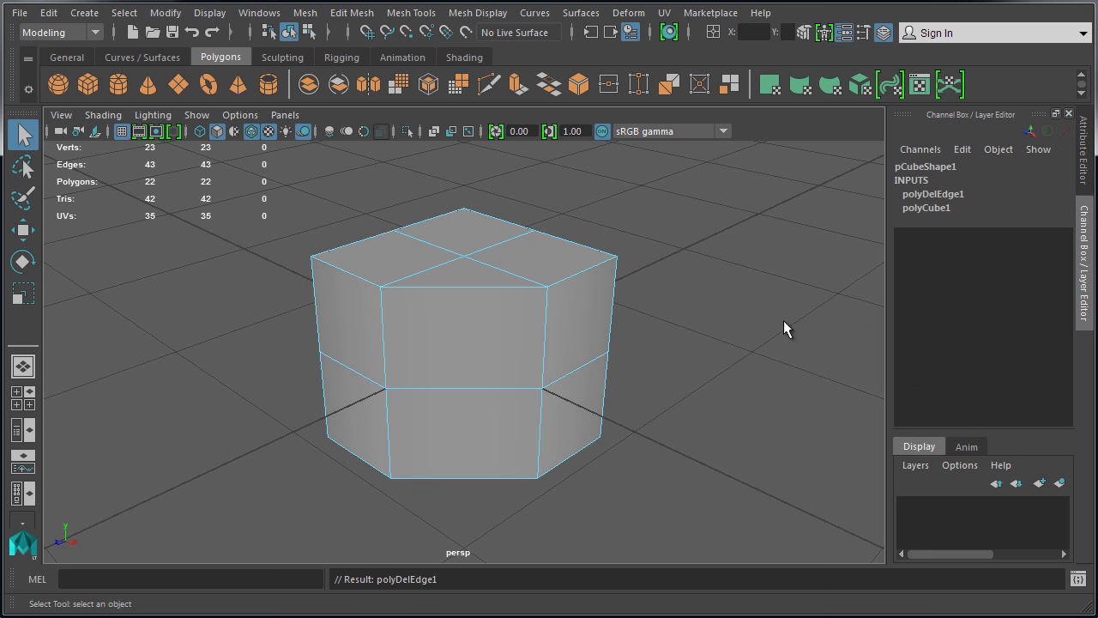
key("ctrl+z")
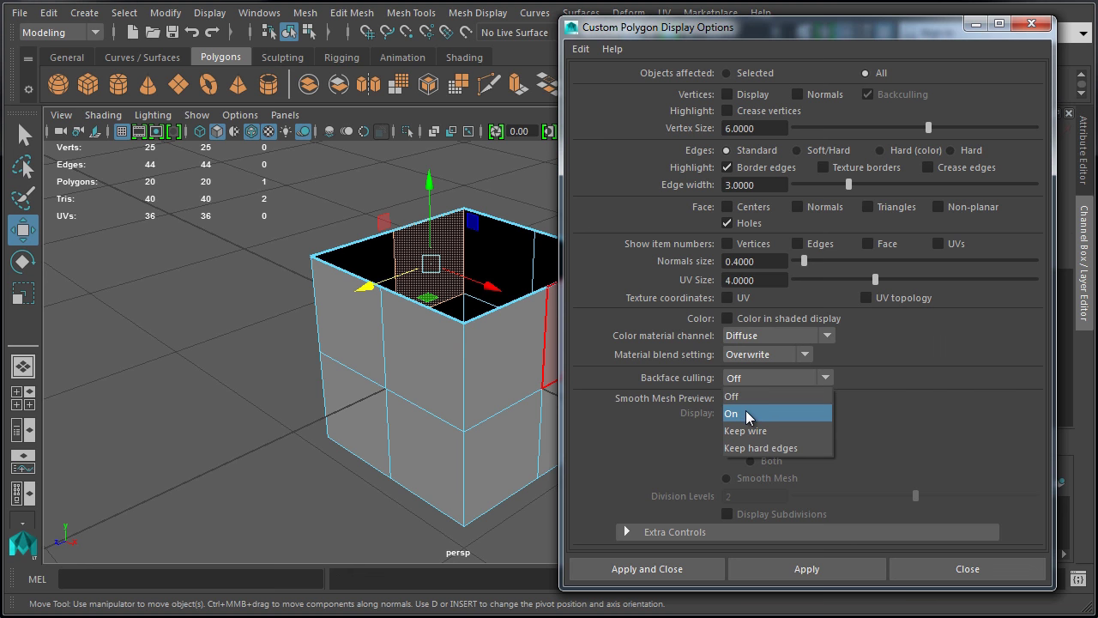
Step: Apply Backface culling set to On, then change it to Keep wire and apply again
left_click(749, 413)
left_click(806, 569)
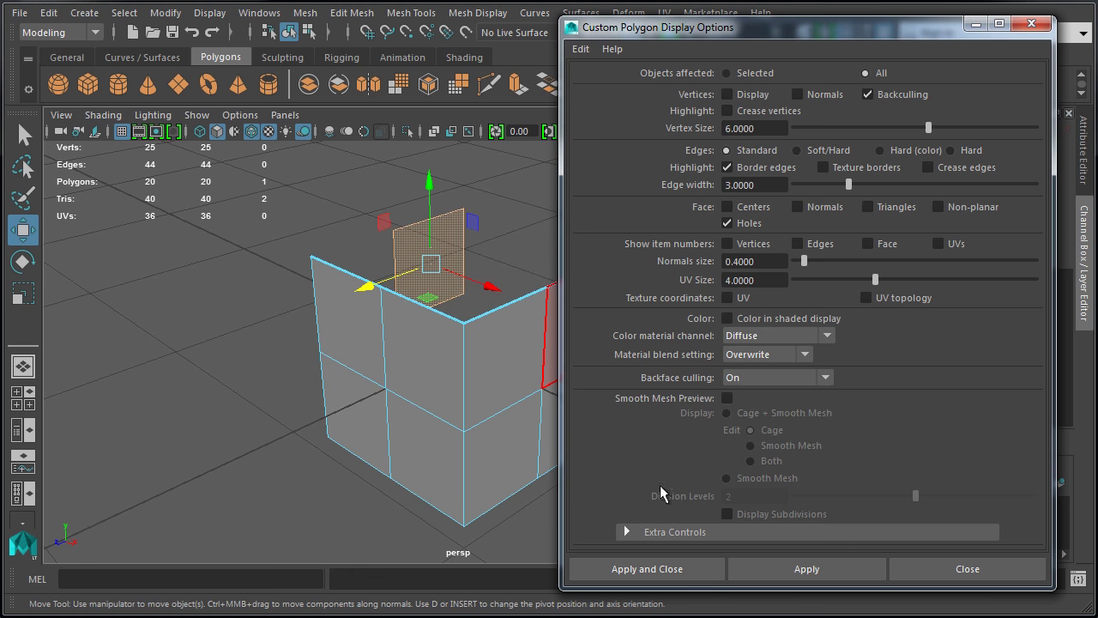
left_click(440, 288)
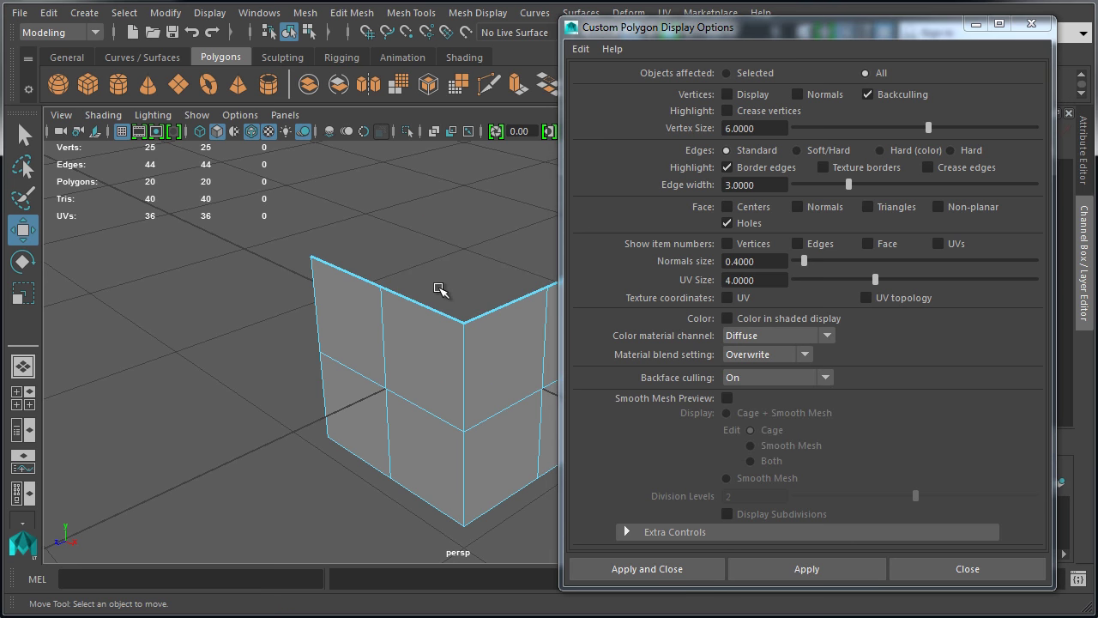
left_click(776, 377)
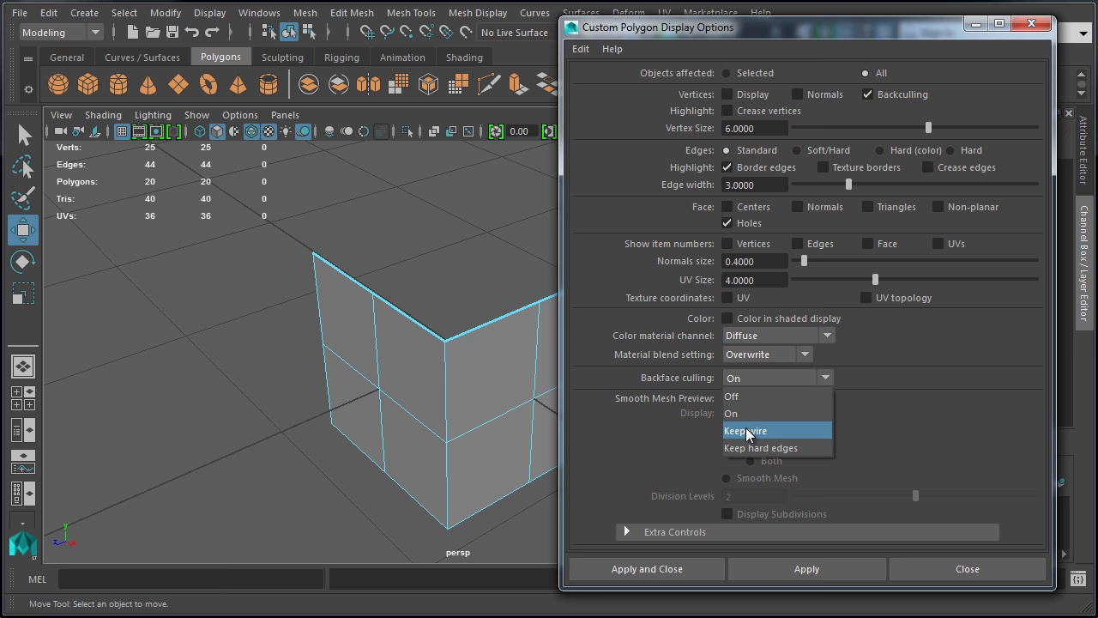
left_click(746, 432)
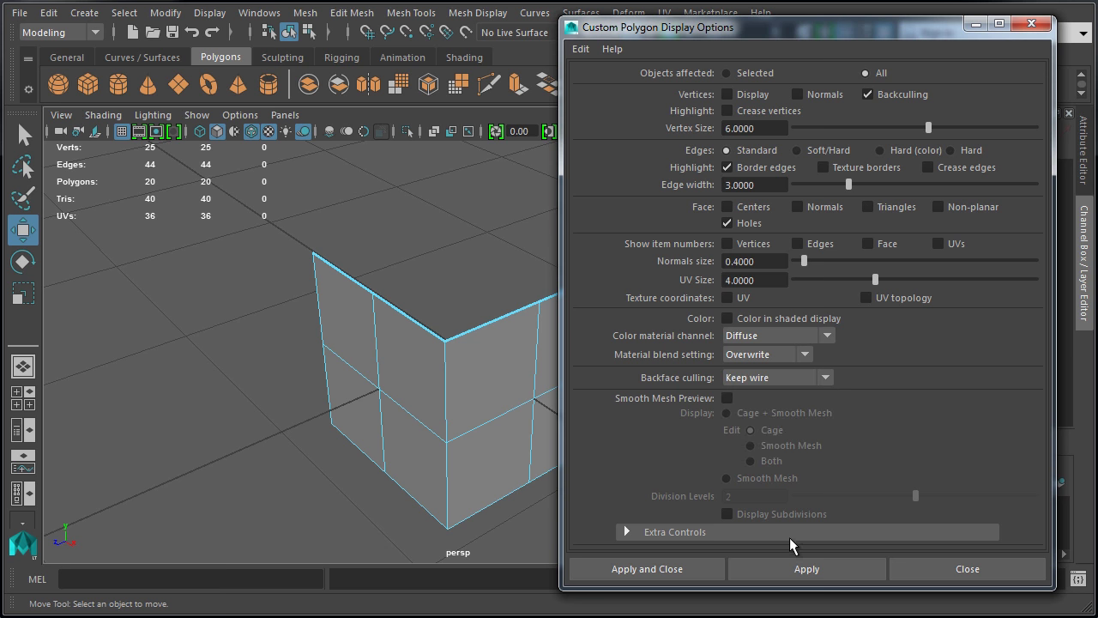
left_click(806, 569)
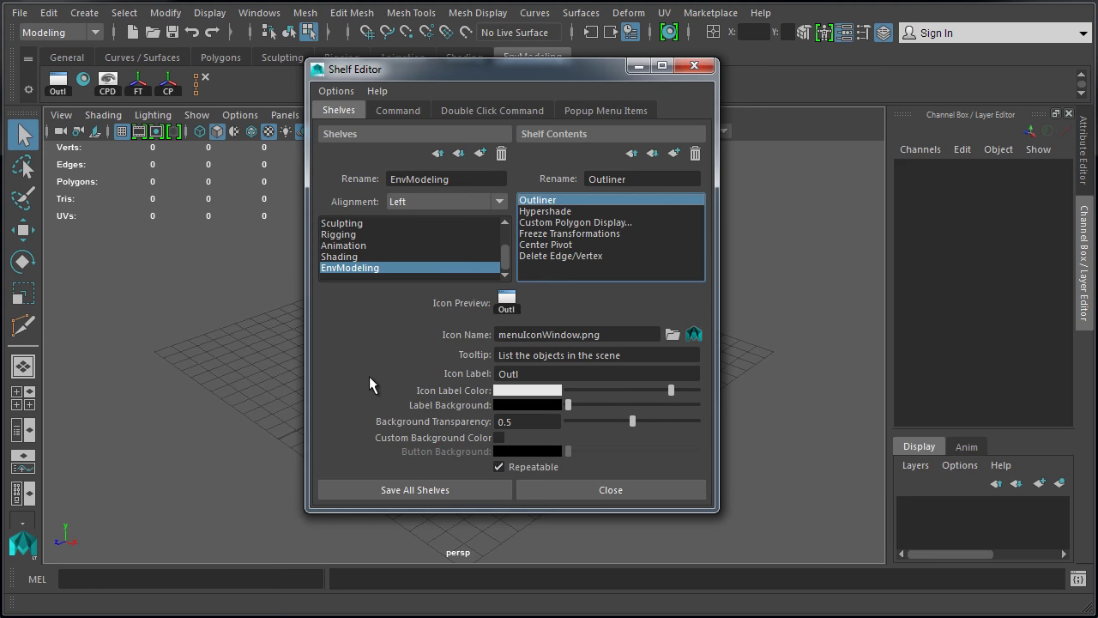
Step: Close the Shelf Editor and bring up the polygon primitives list for the EnvModeling shelf
left_click(660, 487)
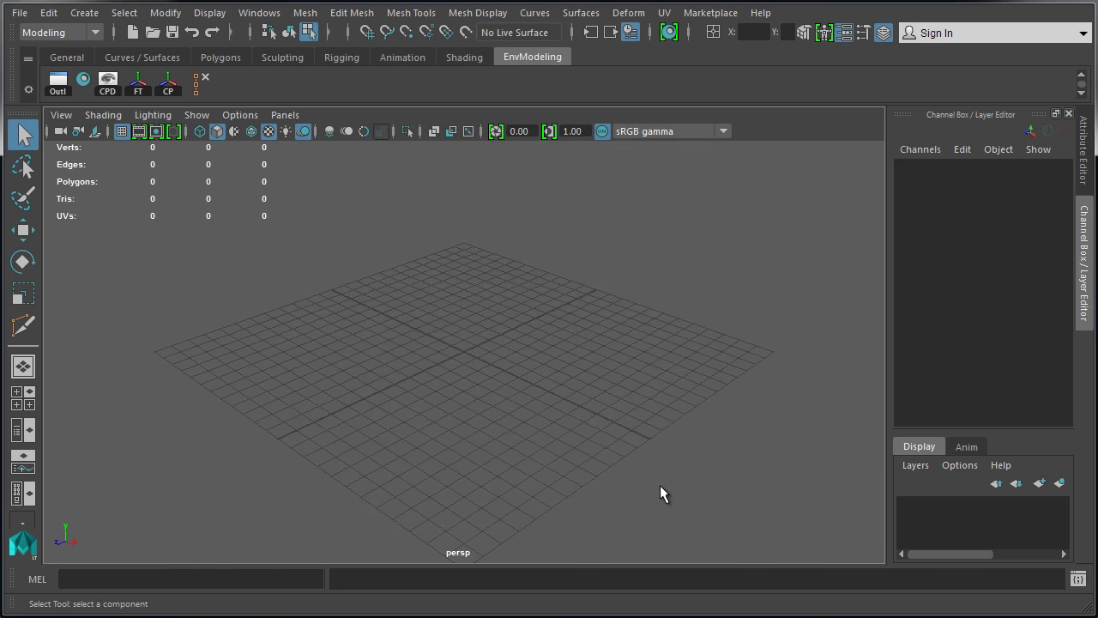
left_click(28, 90)
left_click(84, 12)
mouse_move(135, 74)
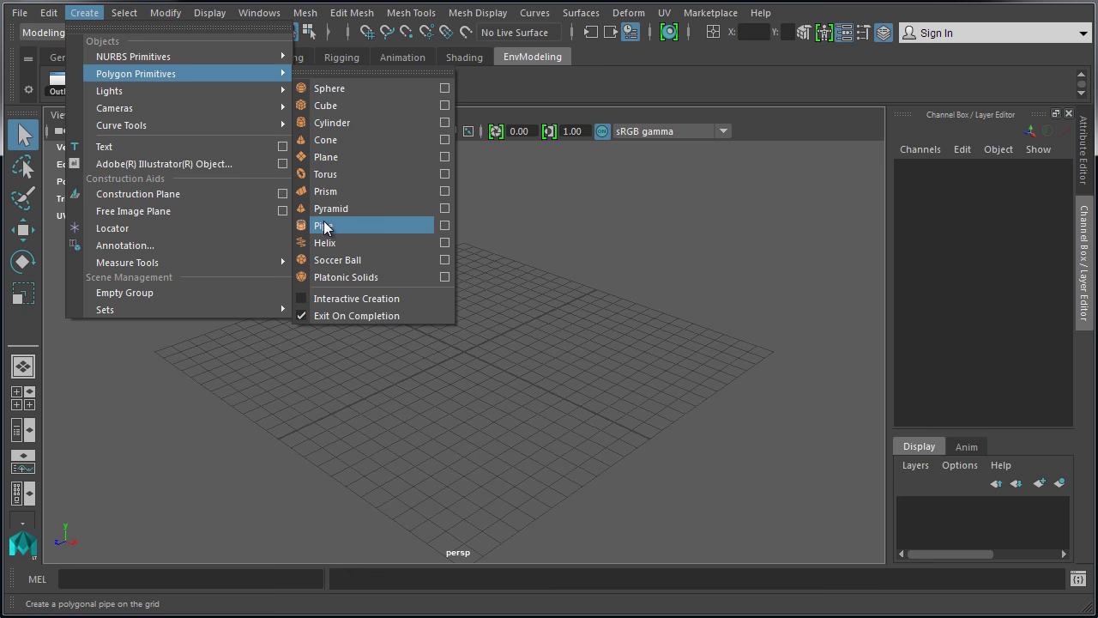
Step: Create a cube at the grid centre from the shelf, then bring up the Open dialog for scenes
key("Escape")
key("Escape")
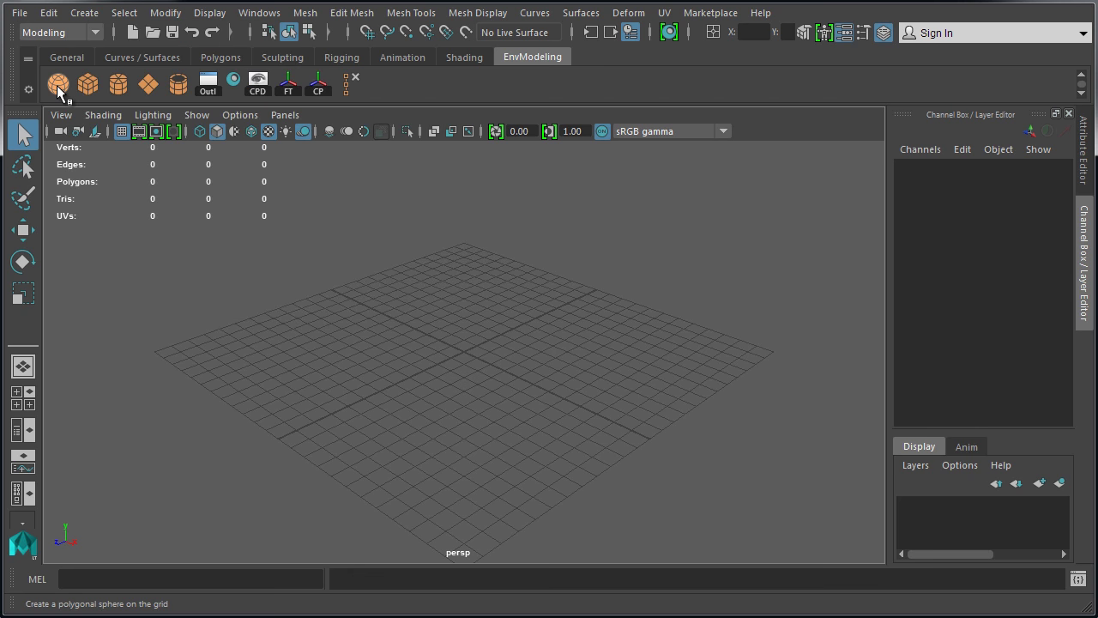
left_click(88, 85)
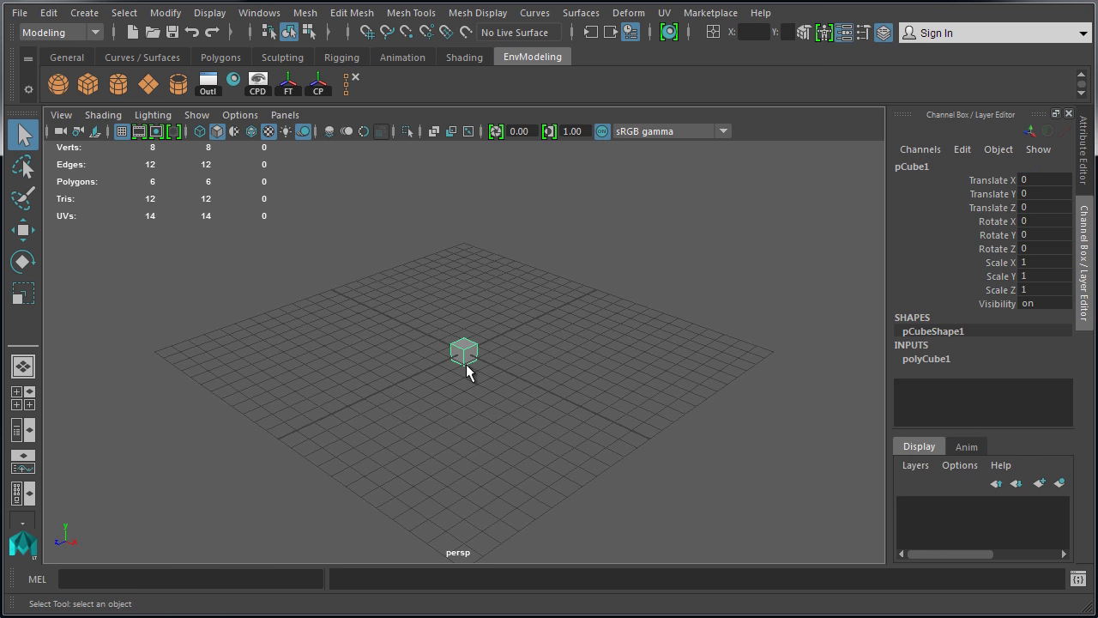
key("ctrl+o")
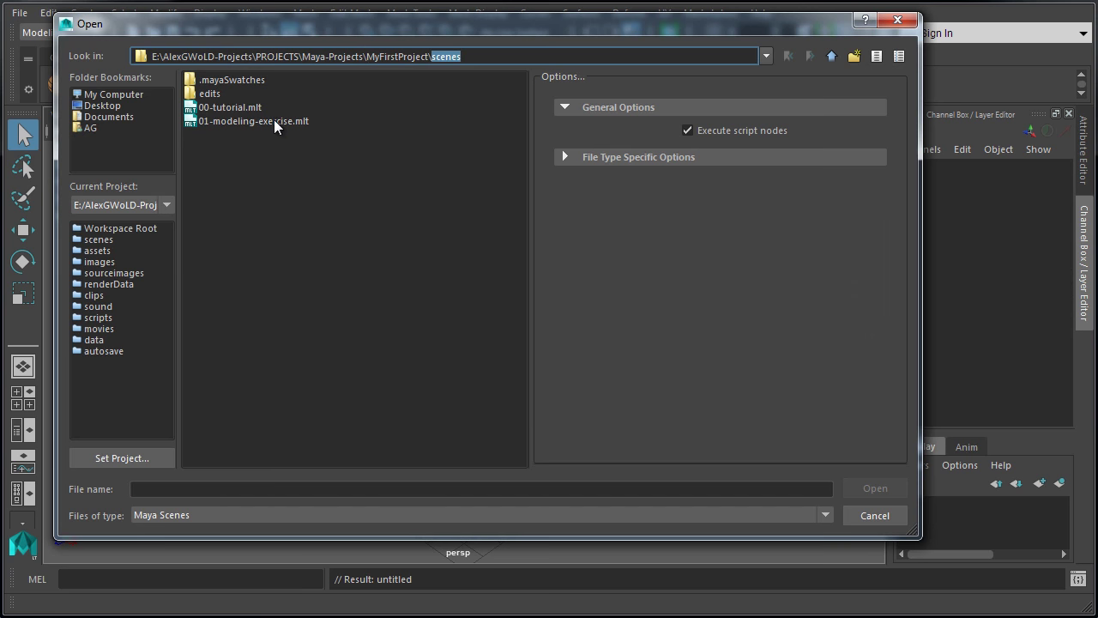
Step: Pick 01-modeling-exercise.mlt, enable 10-minute autosave, and make ModelingTests the current project
left_click(274, 125)
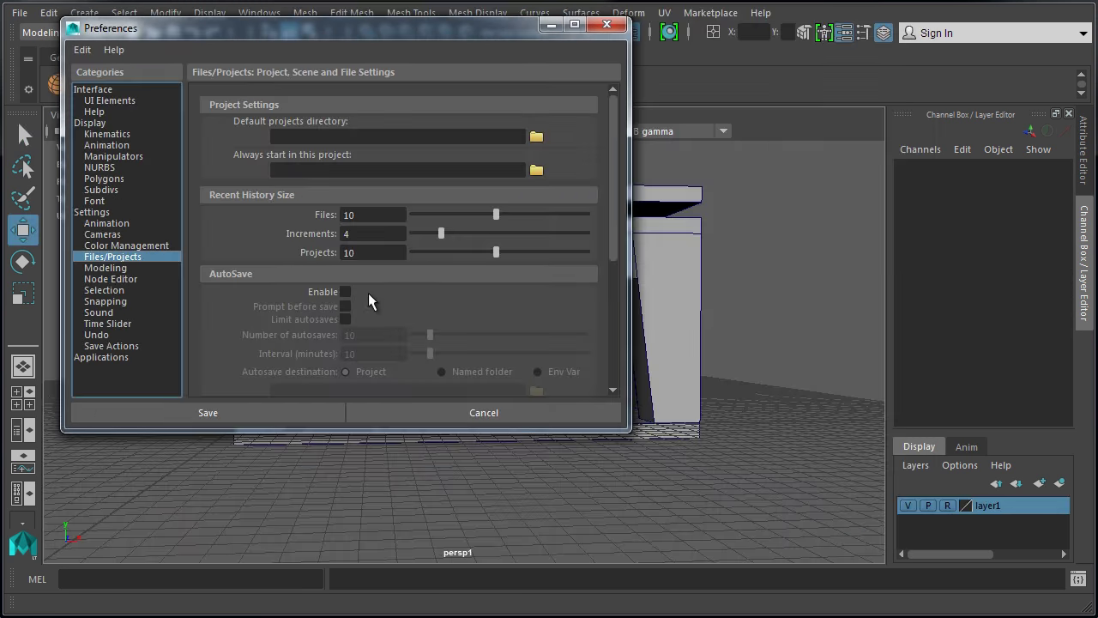
left_click(345, 293)
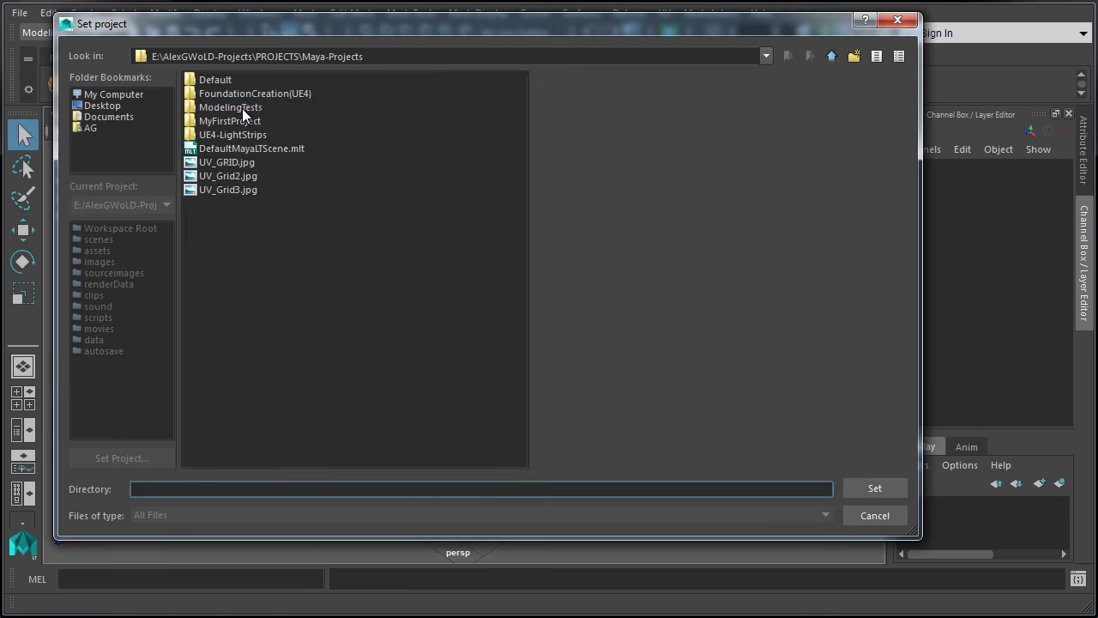
left_click(242, 108)
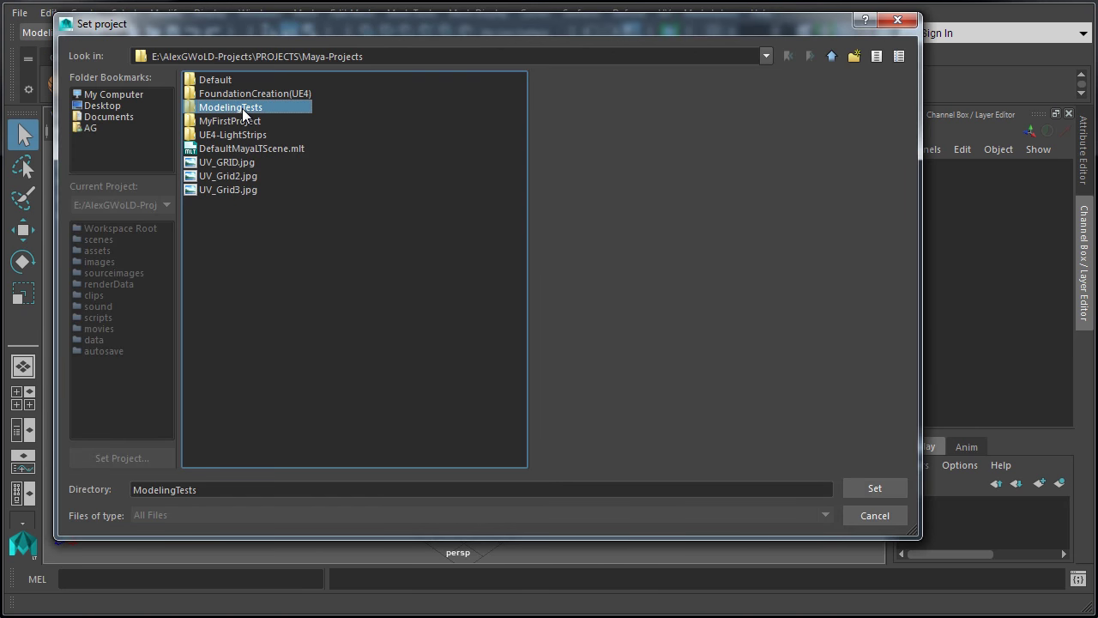
left_click(885, 486)
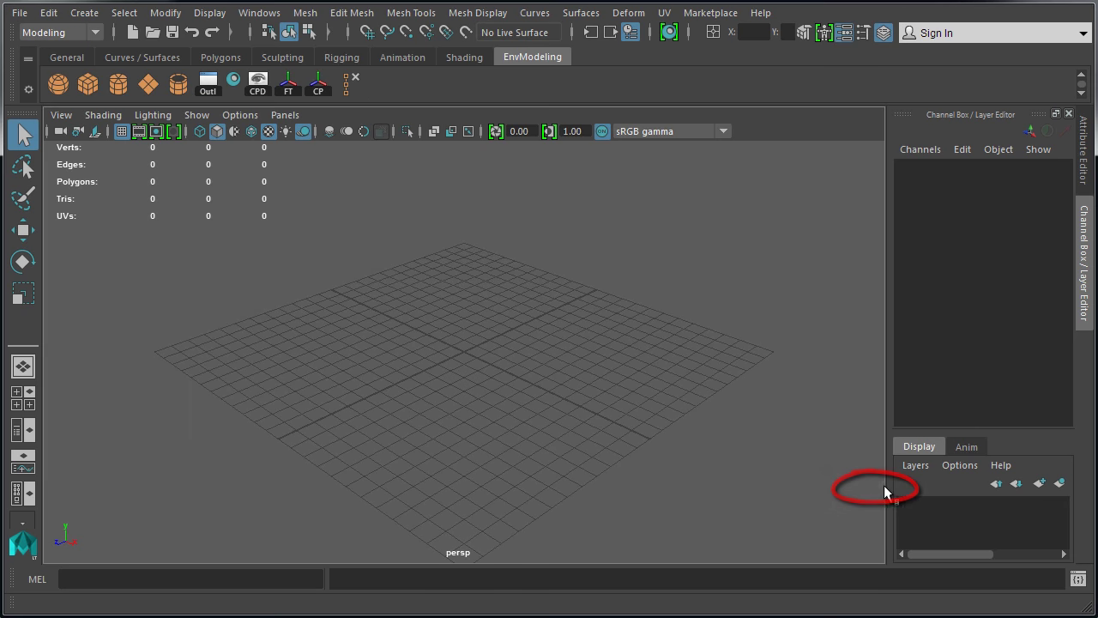
left_click(23, 17)
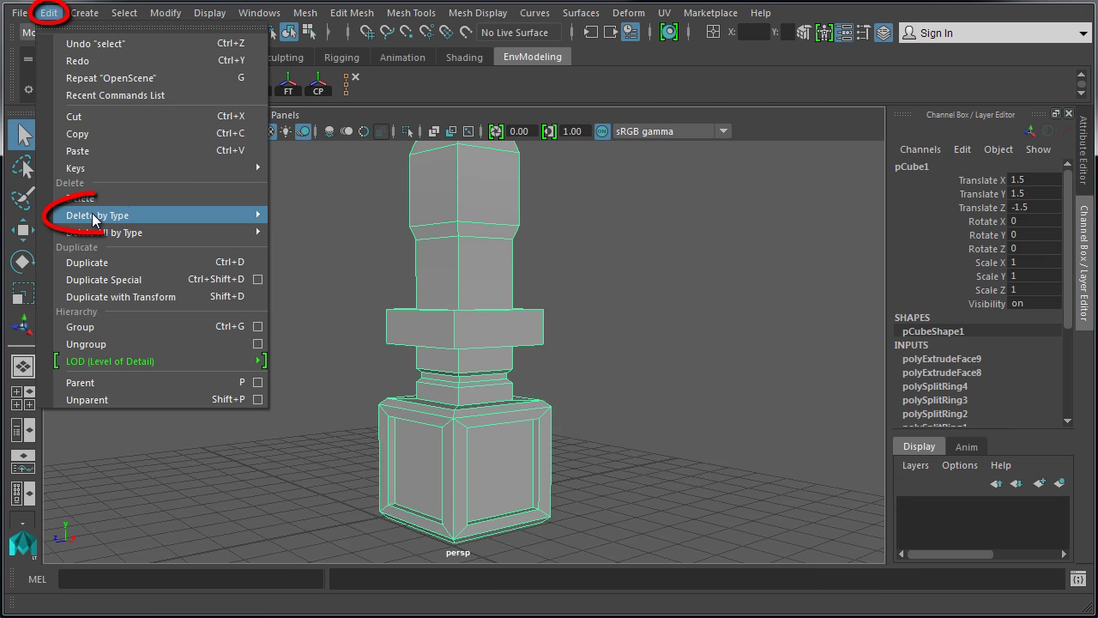
Step: Delete the pillar's construction history with Edit > Delete by Type > History
mouse_move(94, 220)
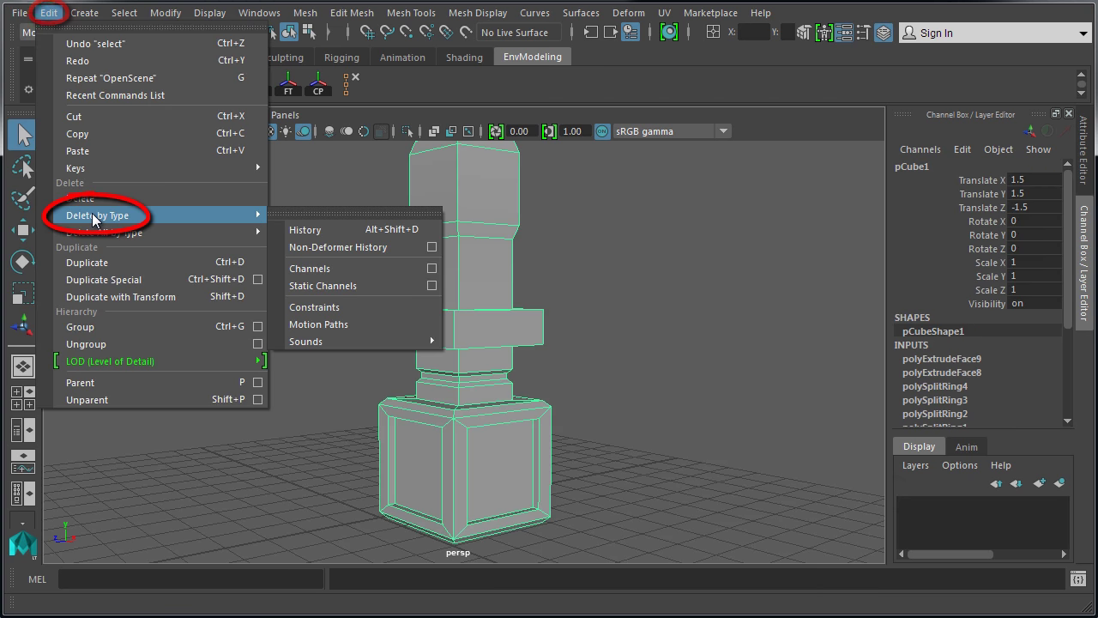
left_click(328, 231)
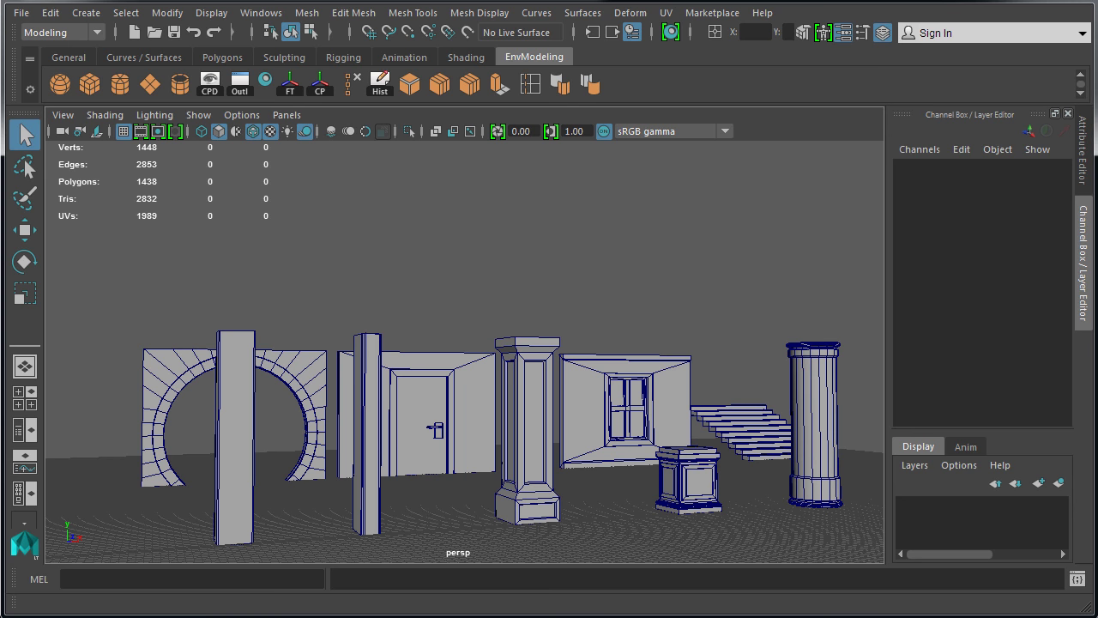
Step: Check the project settings and apply a grid length of 1000 units
left_click(20, 12)
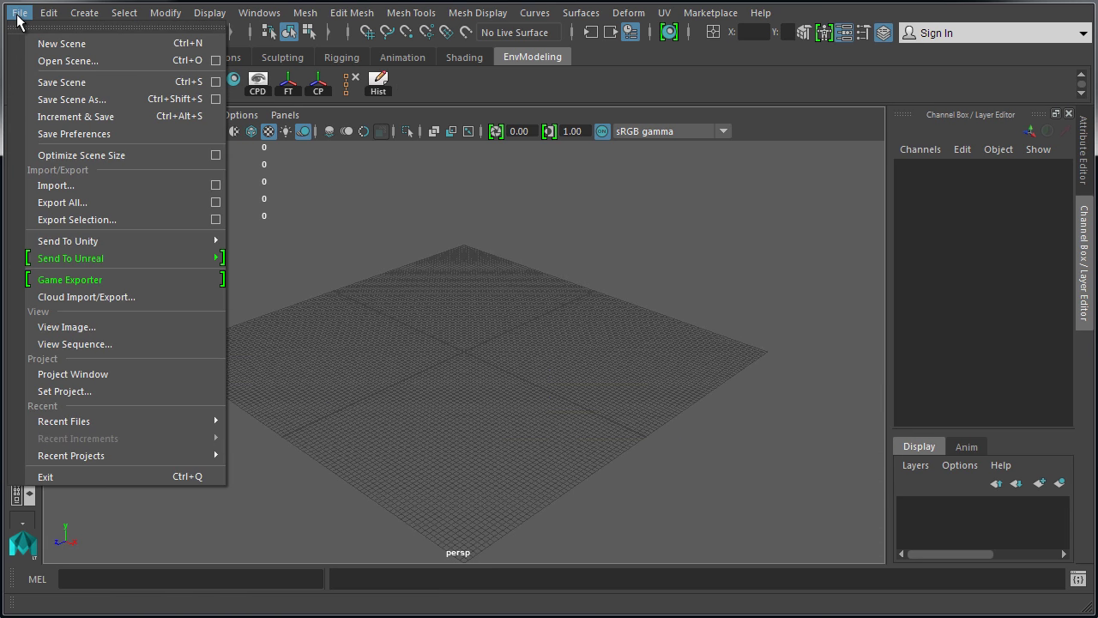
left_click(102, 373)
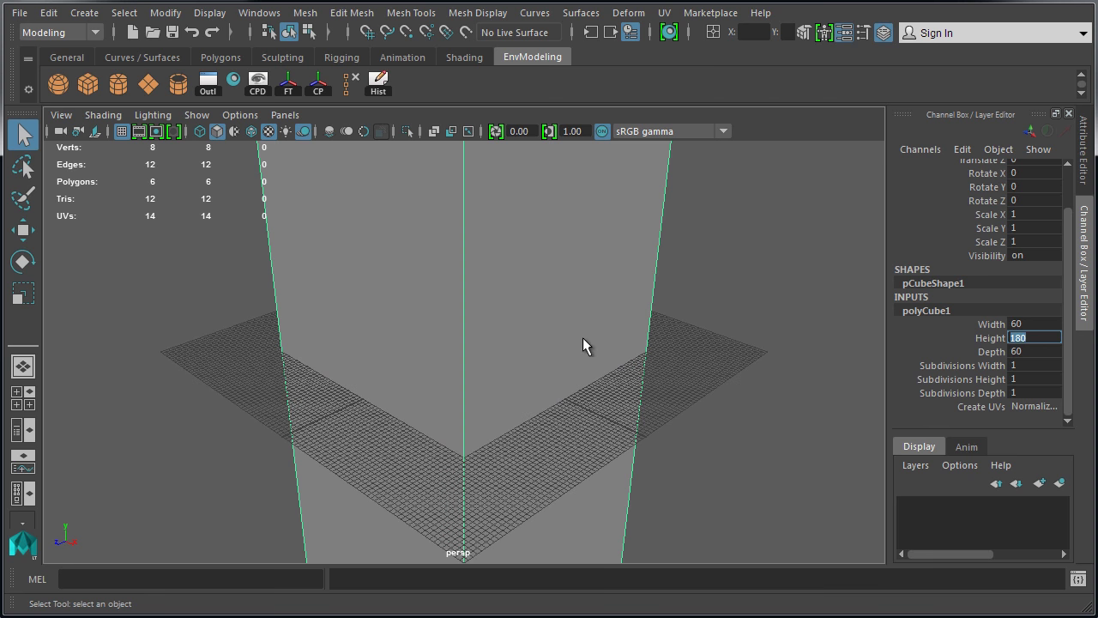
scroll(600, 337, "down", 3)
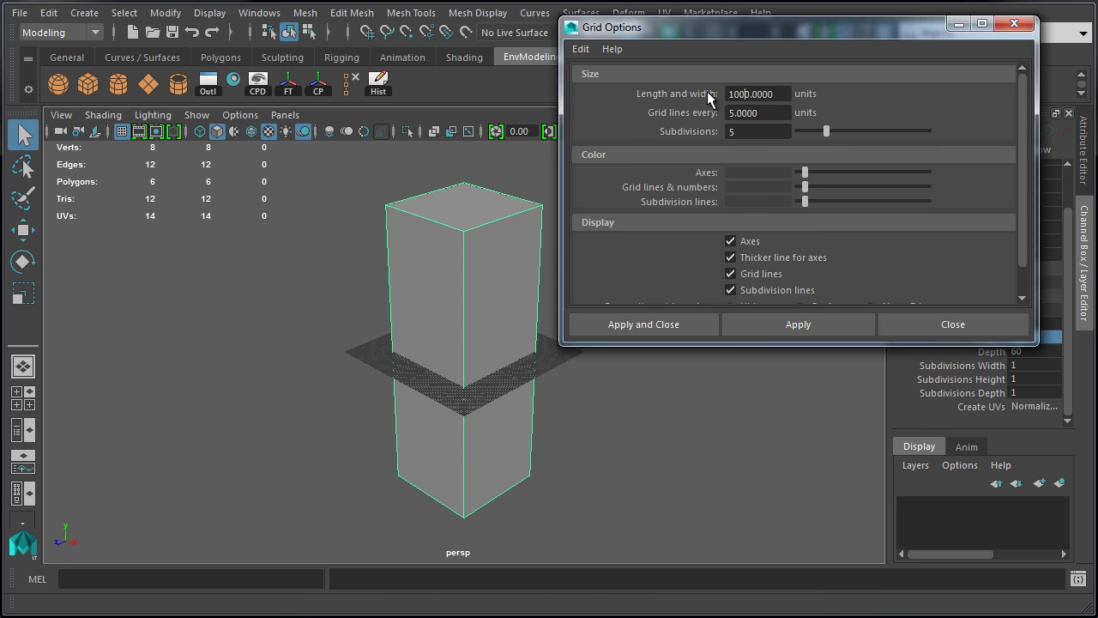
left_click(794, 326)
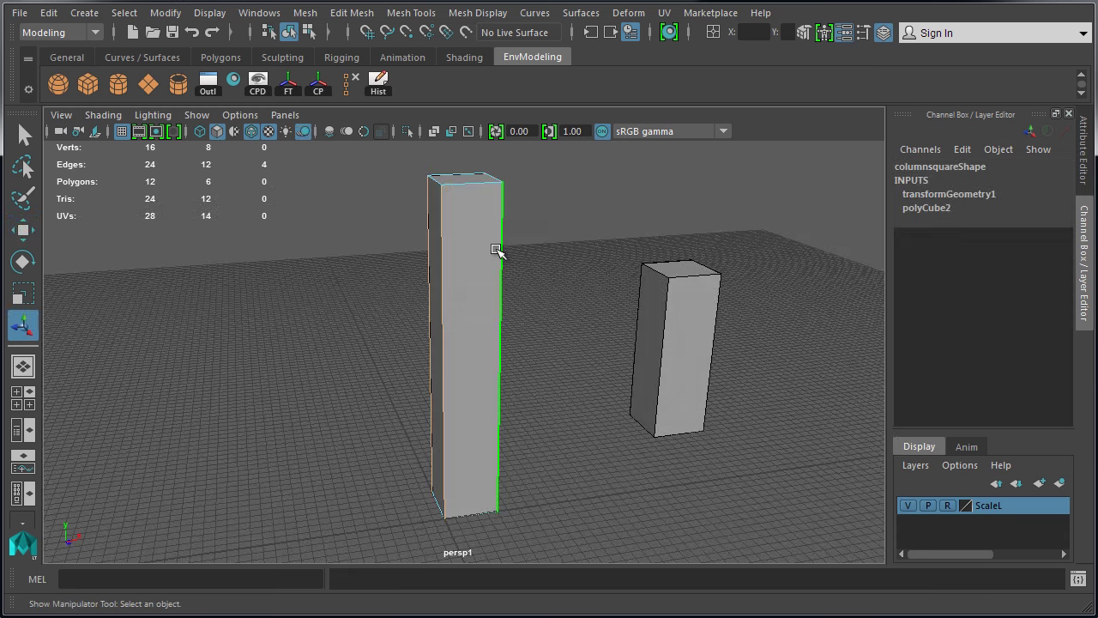
Step: Bevel the square column's edges with a 0.08 fraction
left_click(352, 13)
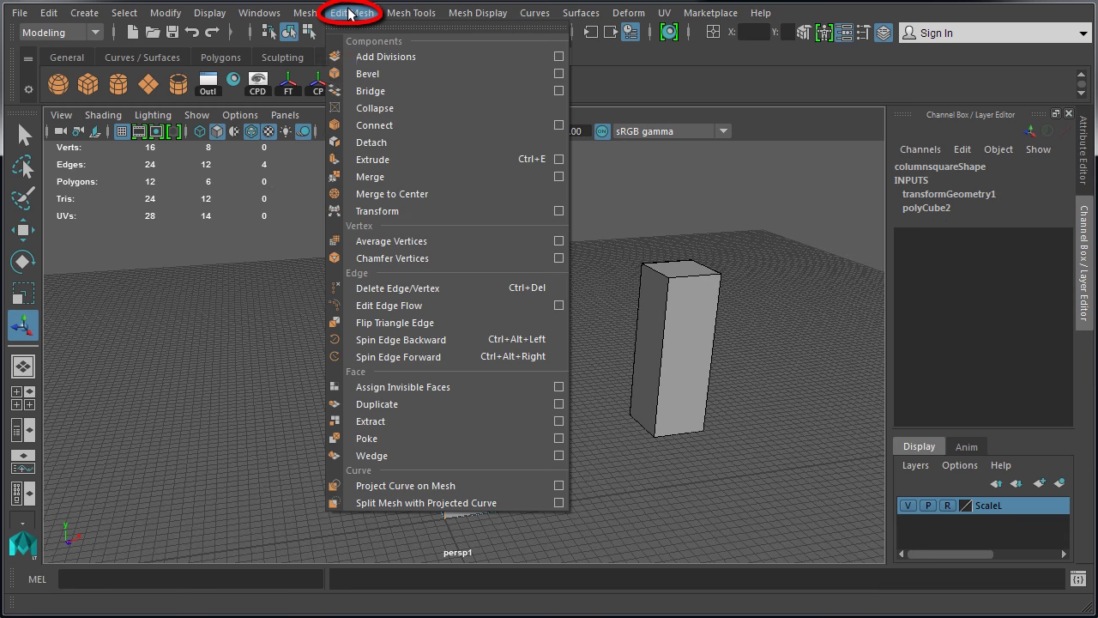
left_click(367, 74)
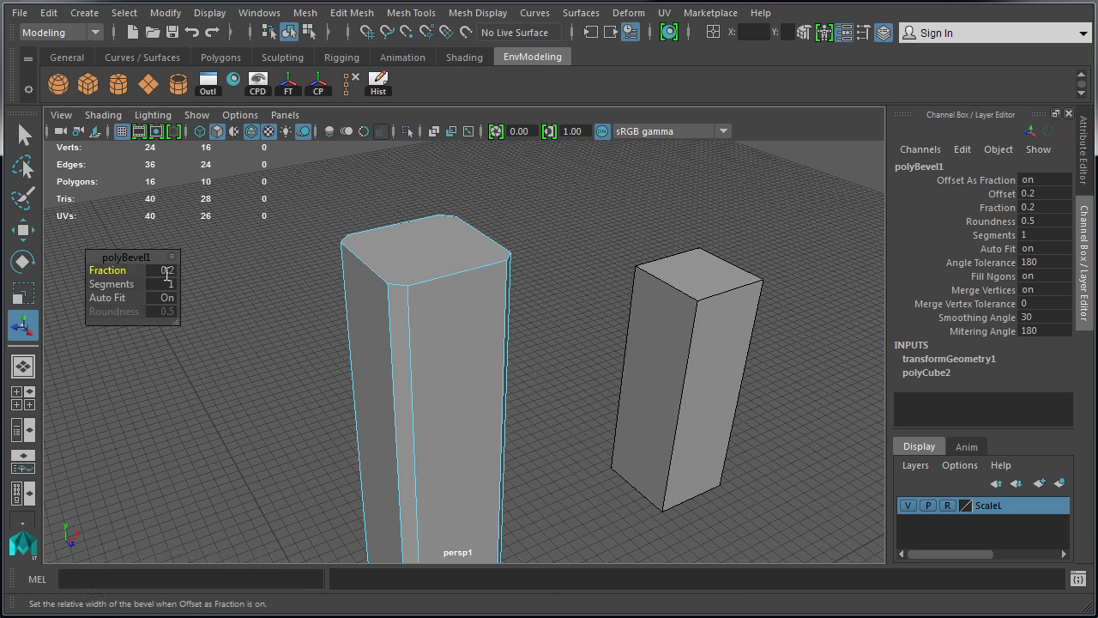
left_click(171, 272)
type("0.08")
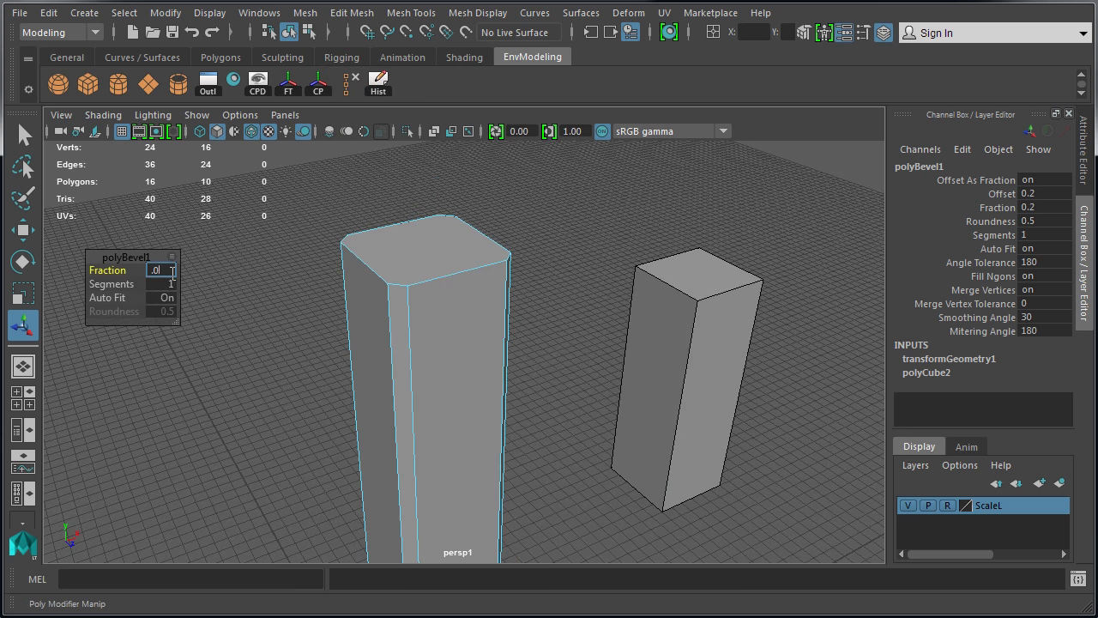
key("Return")
left_click_drag(246, 314, 398, 289, "alt")
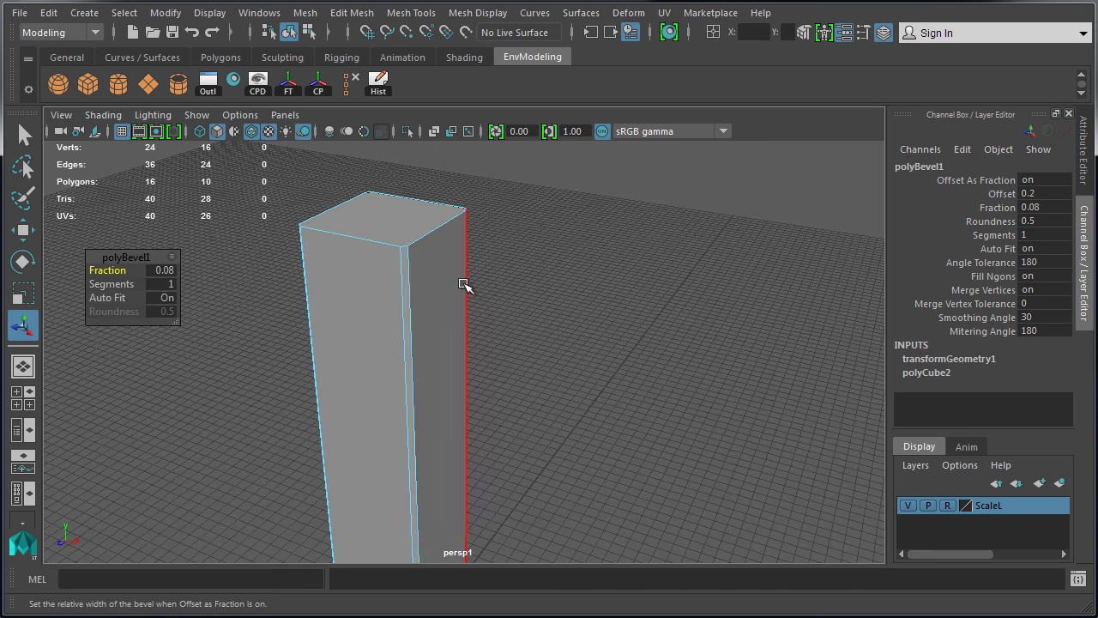
left_click_drag(463, 286, 365, 292, "alt")
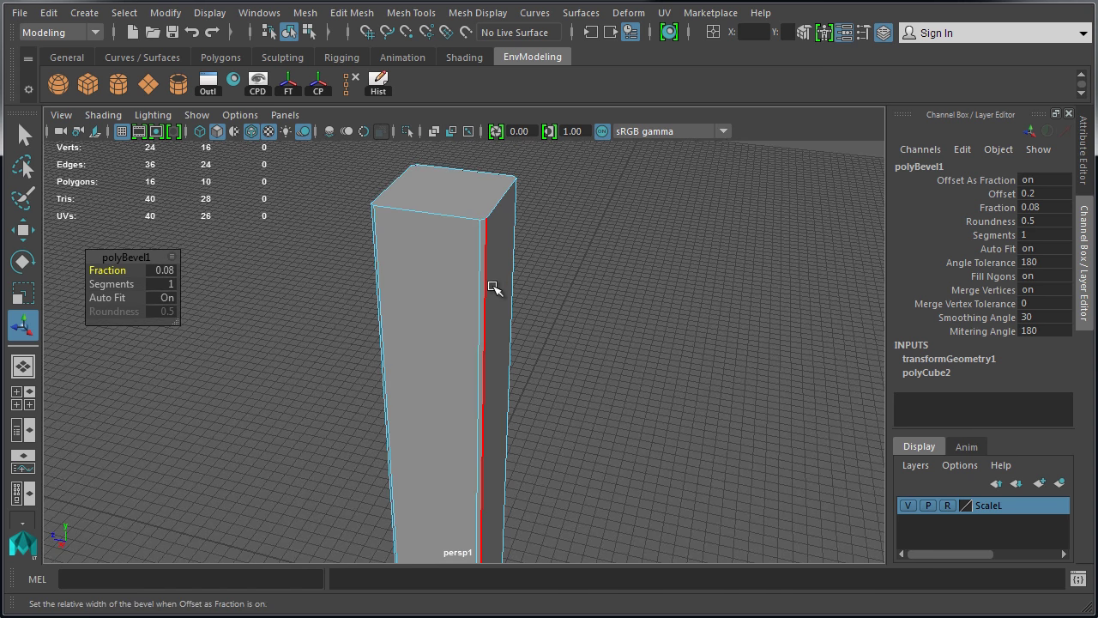
right_click_drag(493, 306, 404, 303)
Step: Select two opposite corner vertices on the column's top
left_click(495, 384)
key("w")
left_click(490, 396)
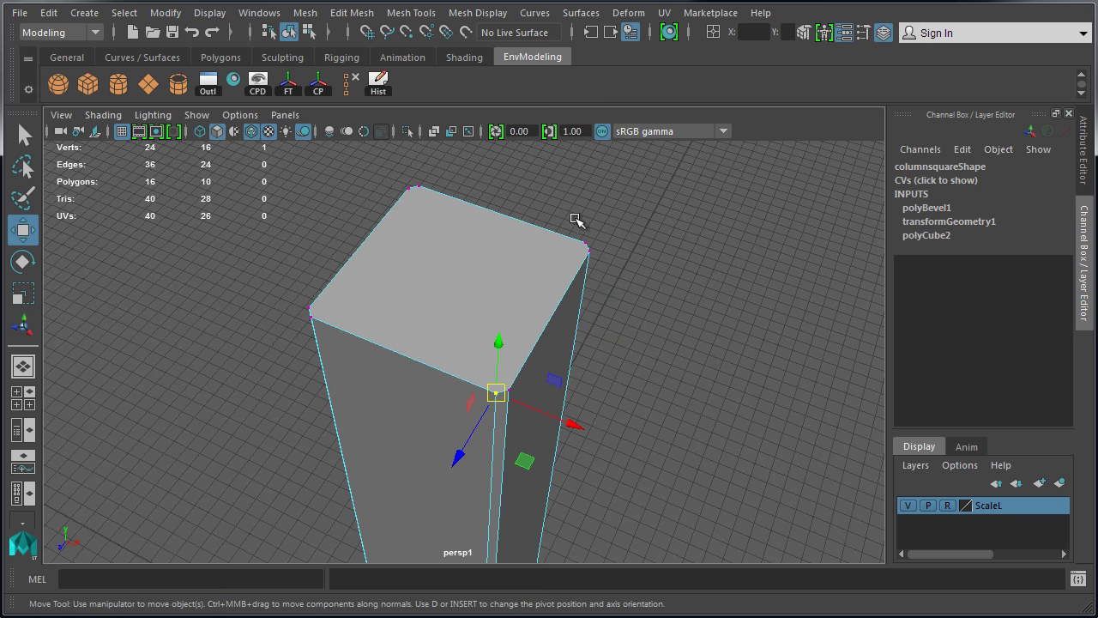
left_click(584, 244, "shift")
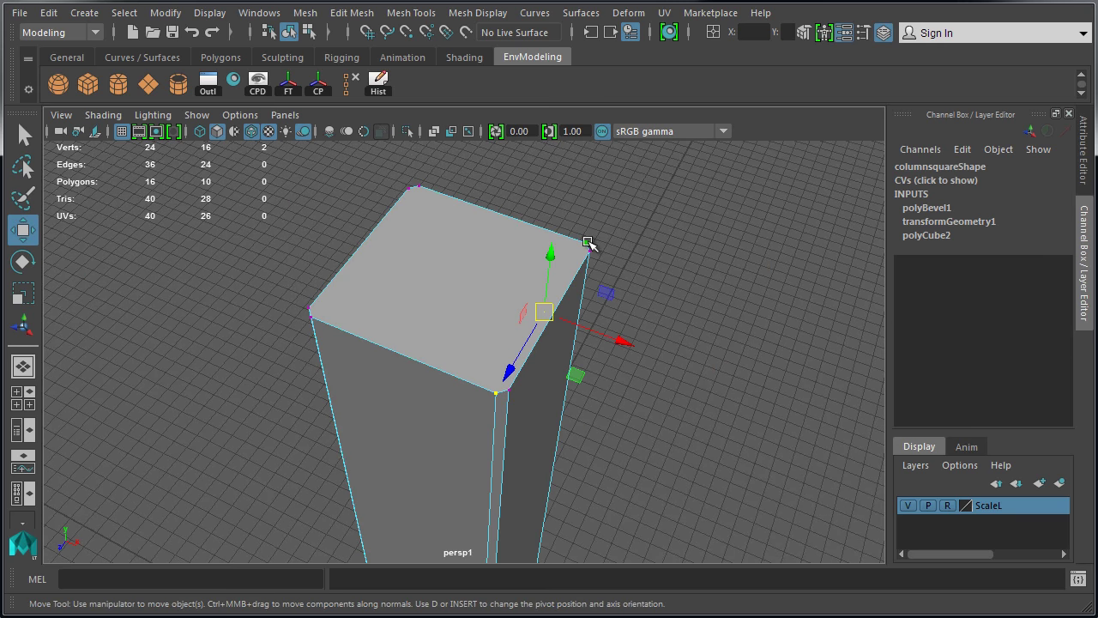
left_click(351, 13)
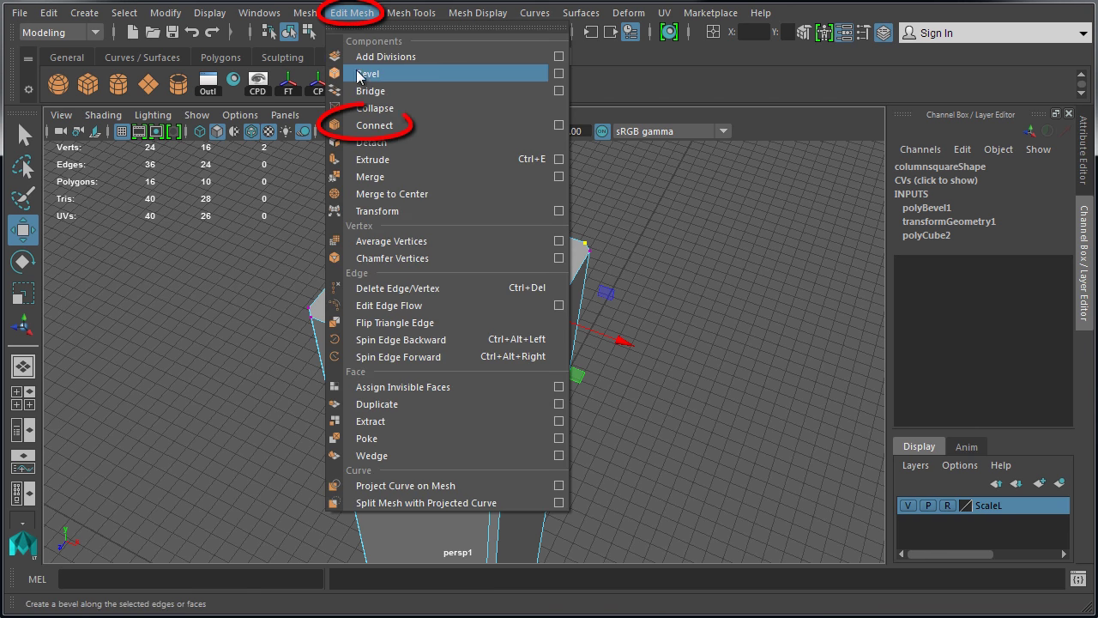
Step: Connect the two corner vertices with an edge and set the bevel to 3 segments
left_click(368, 125)
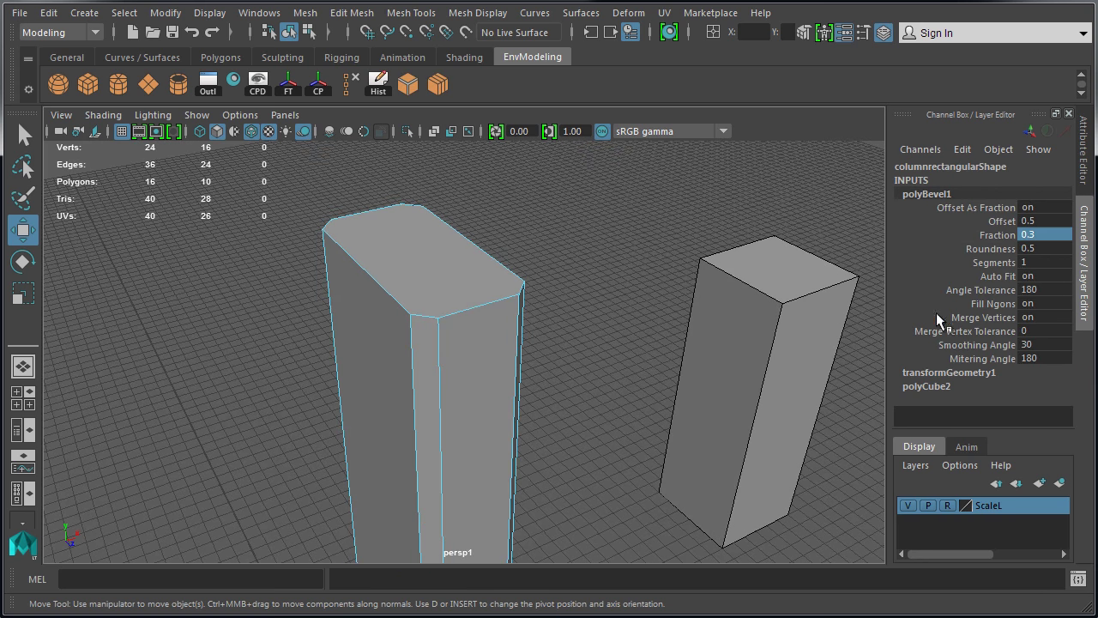
double_click(1034, 262)
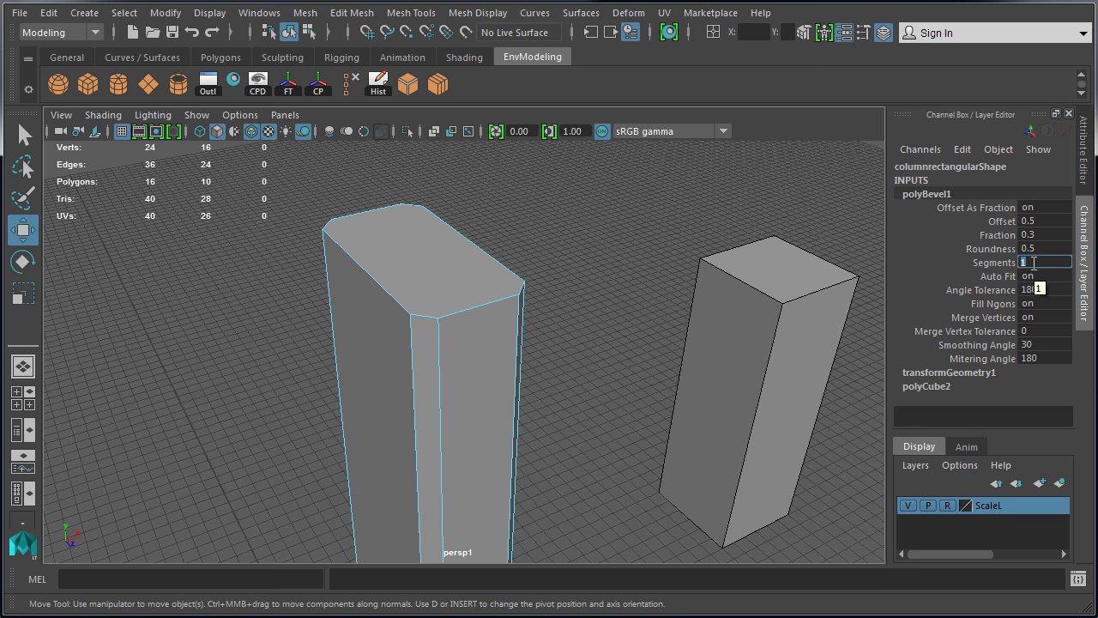
type("3")
key("Return")
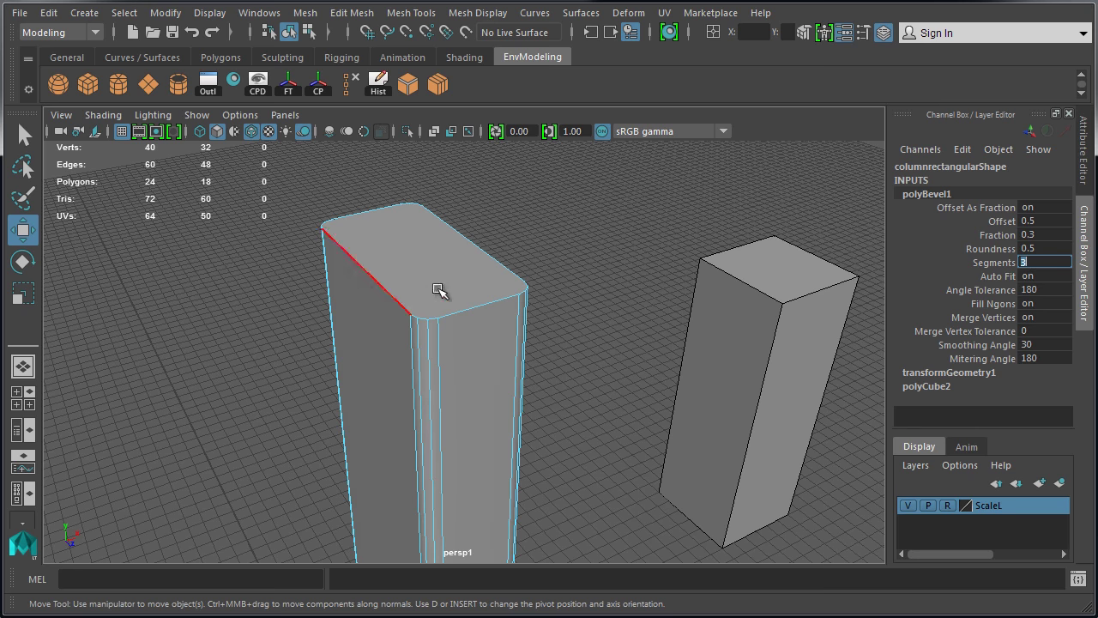
Step: Turn off wireframe on shaded and extrude the thick column's face outward
right_click_drag(481, 287, 471, 270)
left_click(404, 152)
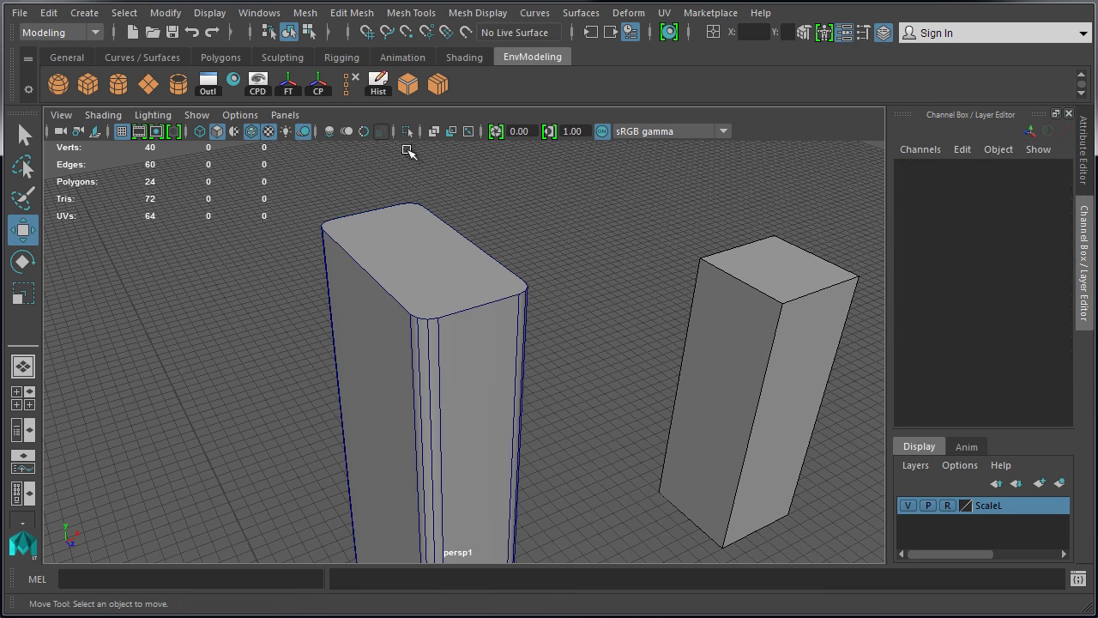
left_click(251, 133)
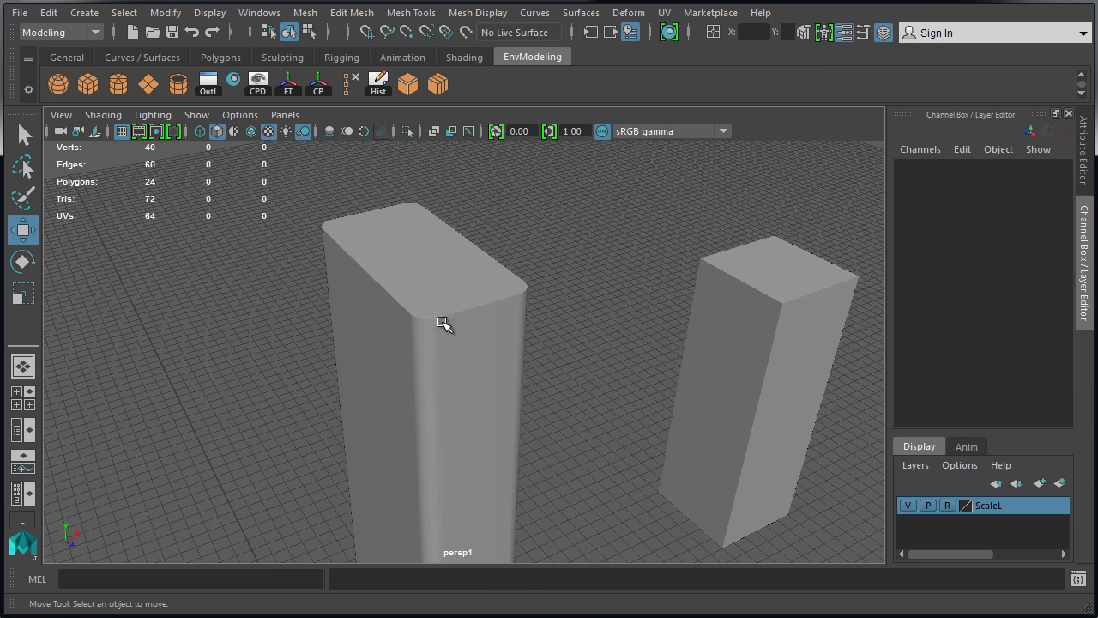
right_click_drag(365, 365, 417, 372, "alt")
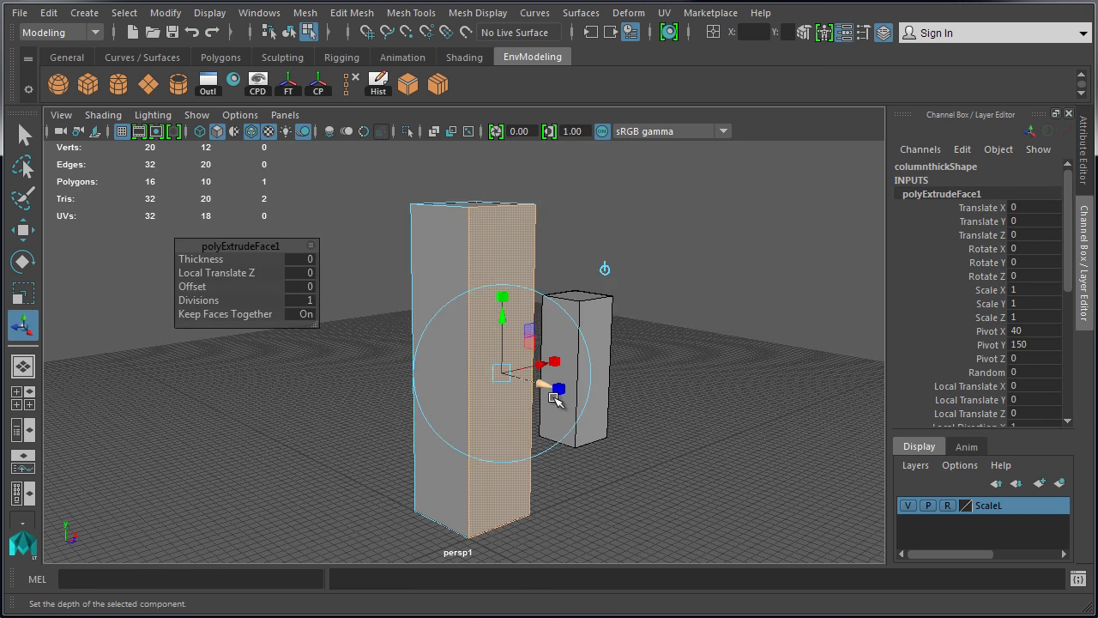
left_click_drag(556, 397, 644, 417)
key("ctrl+e")
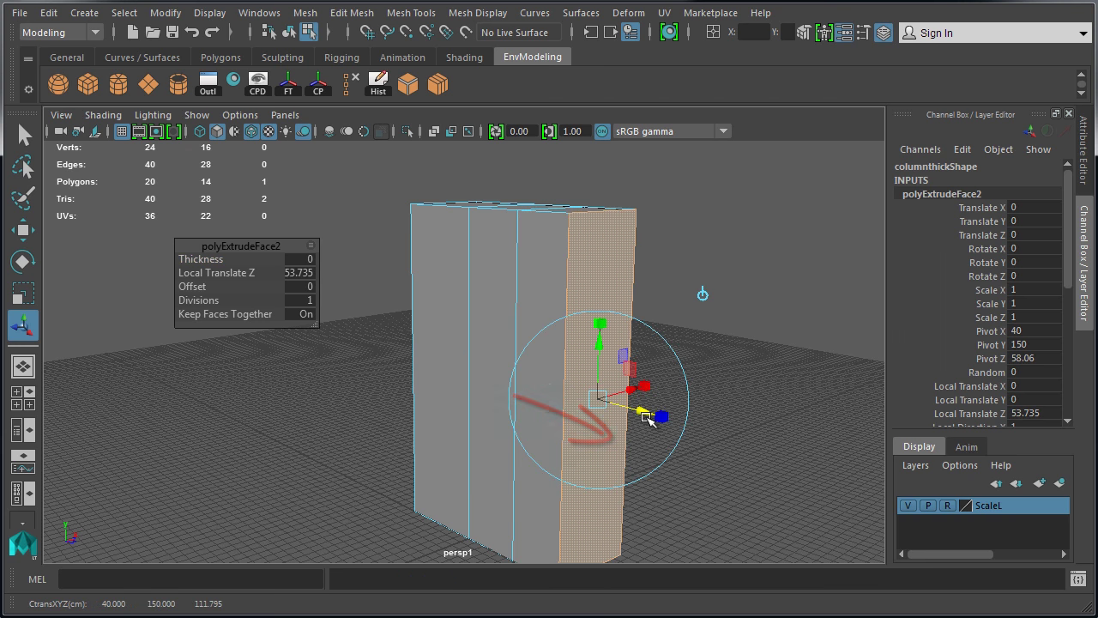
Step: Extrude the thick column's front face and right side face outward
left_click(644, 417)
left_click(497, 401)
key("ctrl+e")
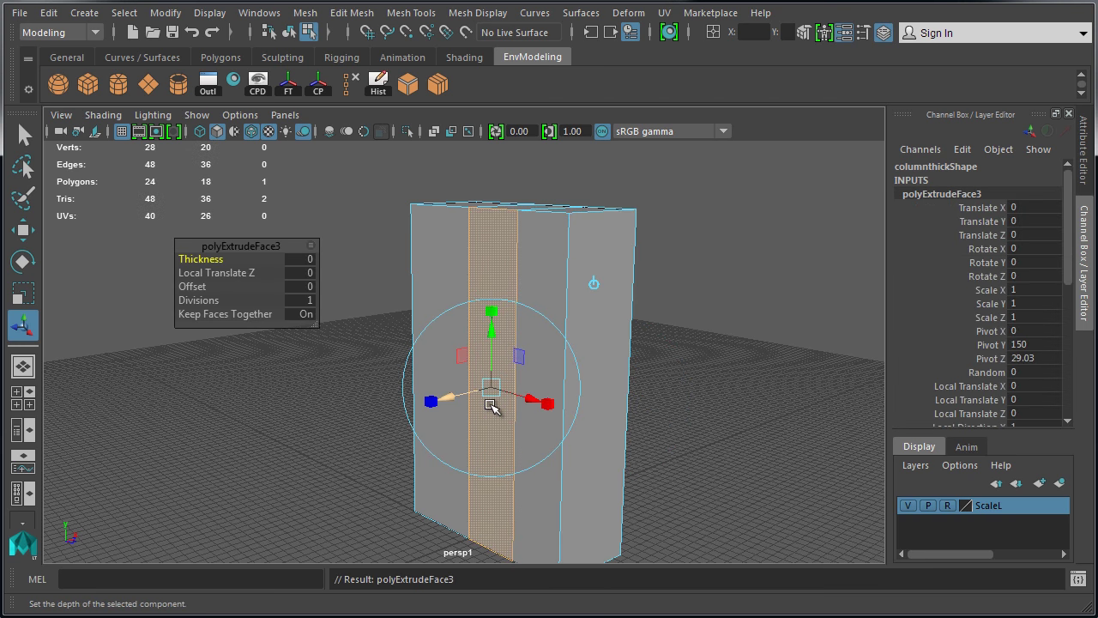
left_click_drag(491, 406, 600, 309)
left_click(574, 343)
key("ctrl+e")
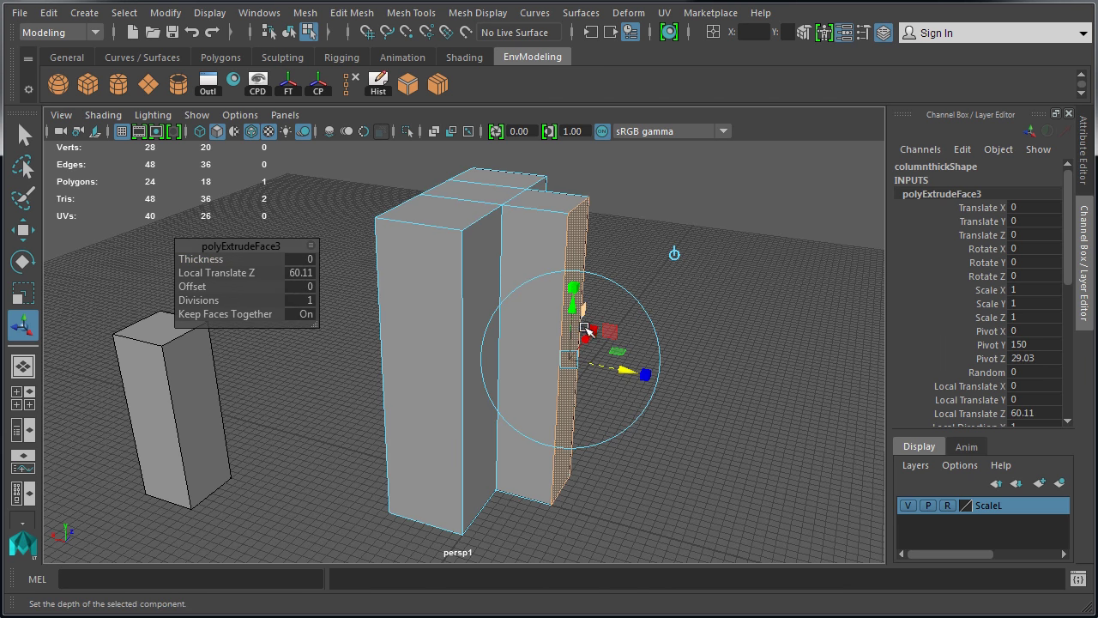
left_click_drag(634, 376, 710, 395)
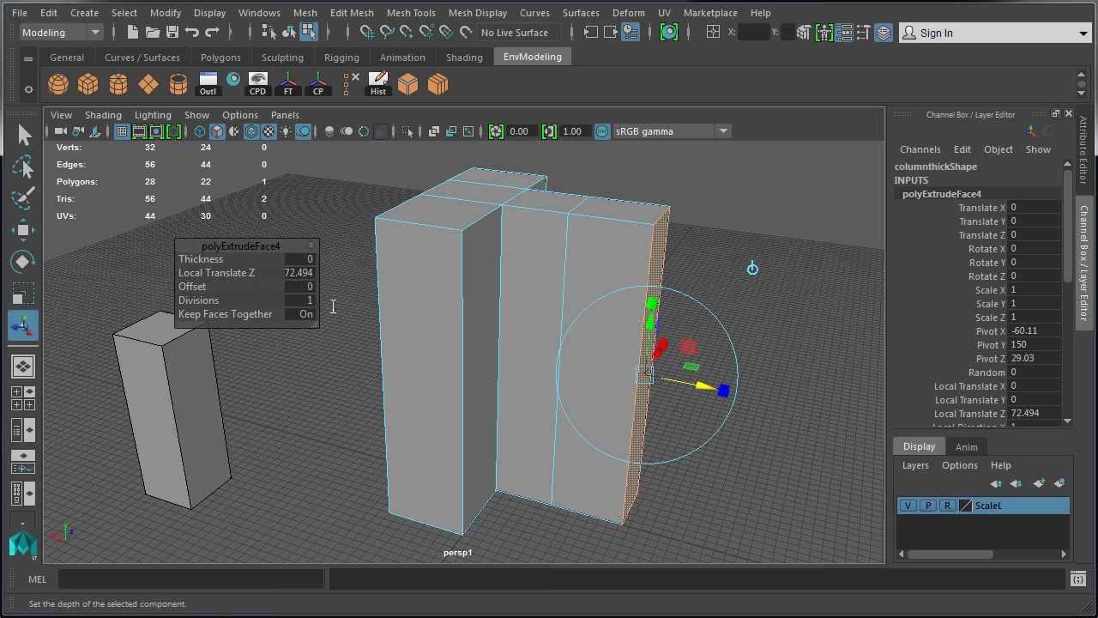
Step: Set the extrusion distance to 50 and raise the block's top face upward
left_click(300, 272)
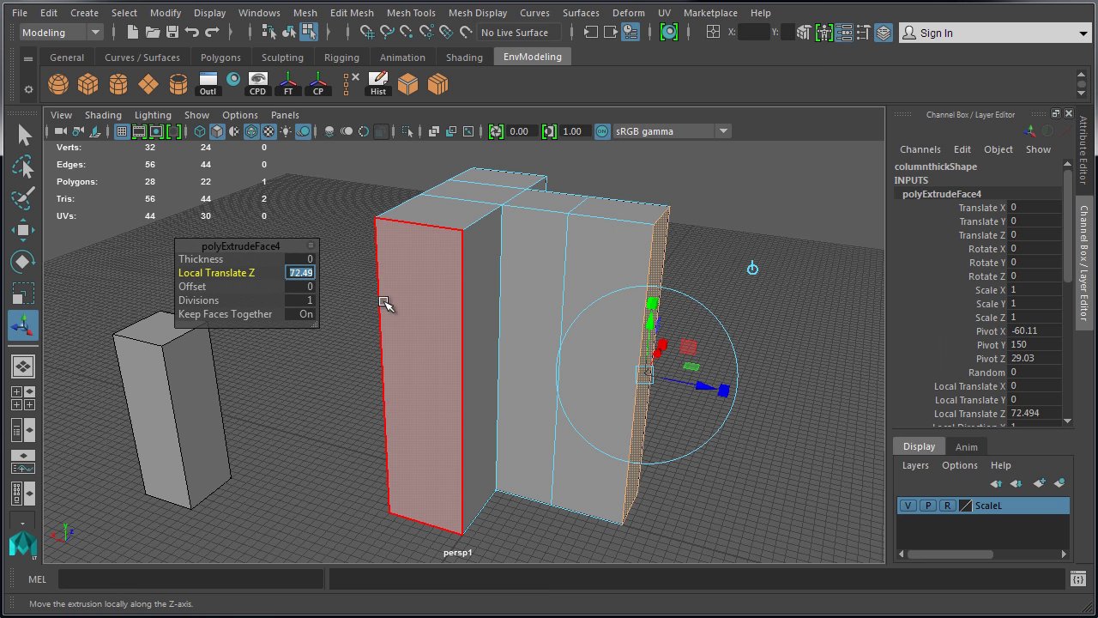
type("50")
key("ctrl+e")
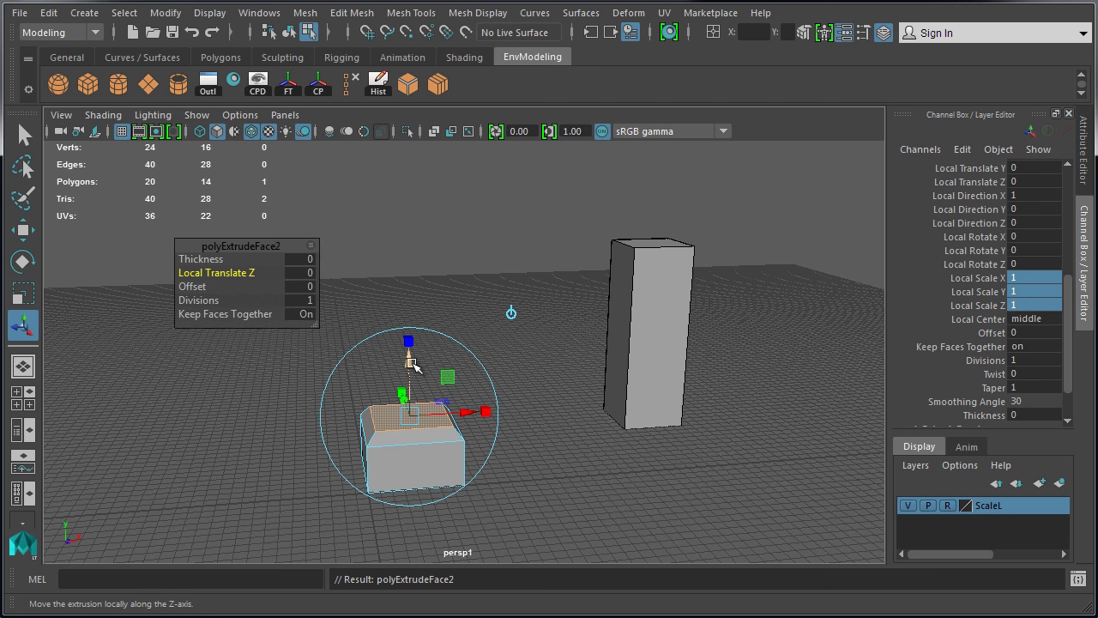
left_click_drag(409, 347, 403, 185)
left_click_drag(500, 266, 584, 350, "alt")
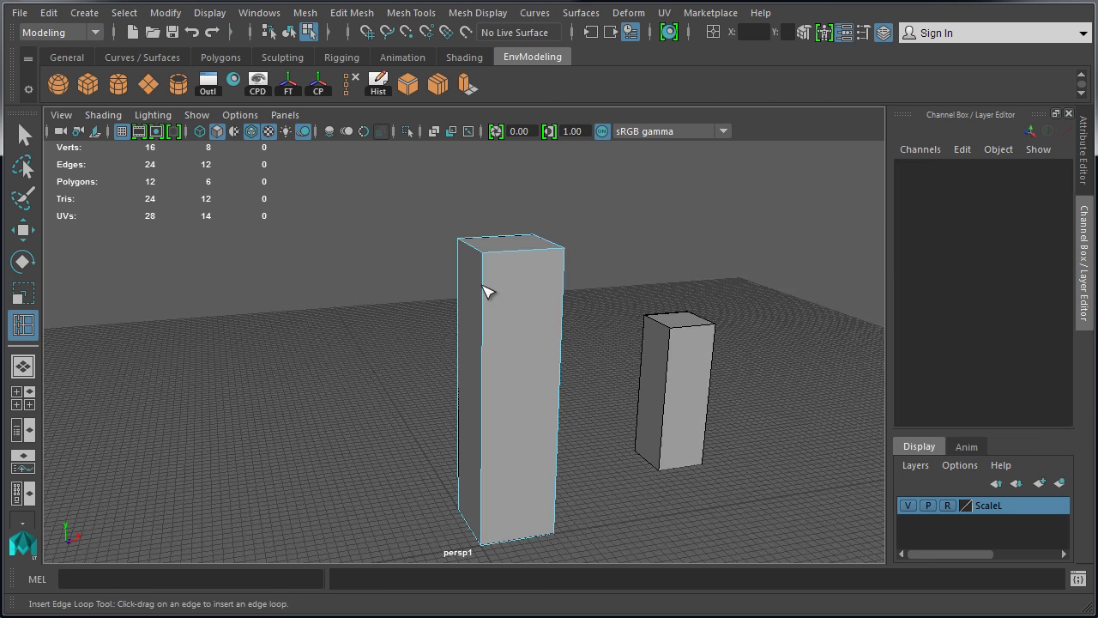
Step: Insert edge loops near the column's bottom and top, plus a vertical loop down its front
left_click(485, 516)
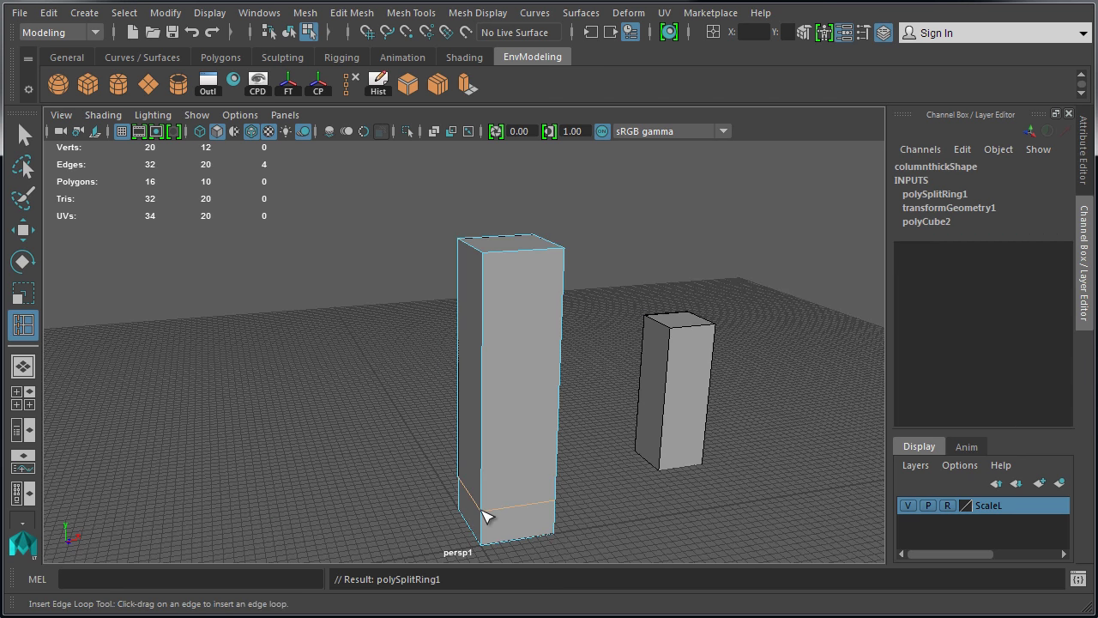
left_click(482, 275)
left_click_drag(485, 317, 487, 325)
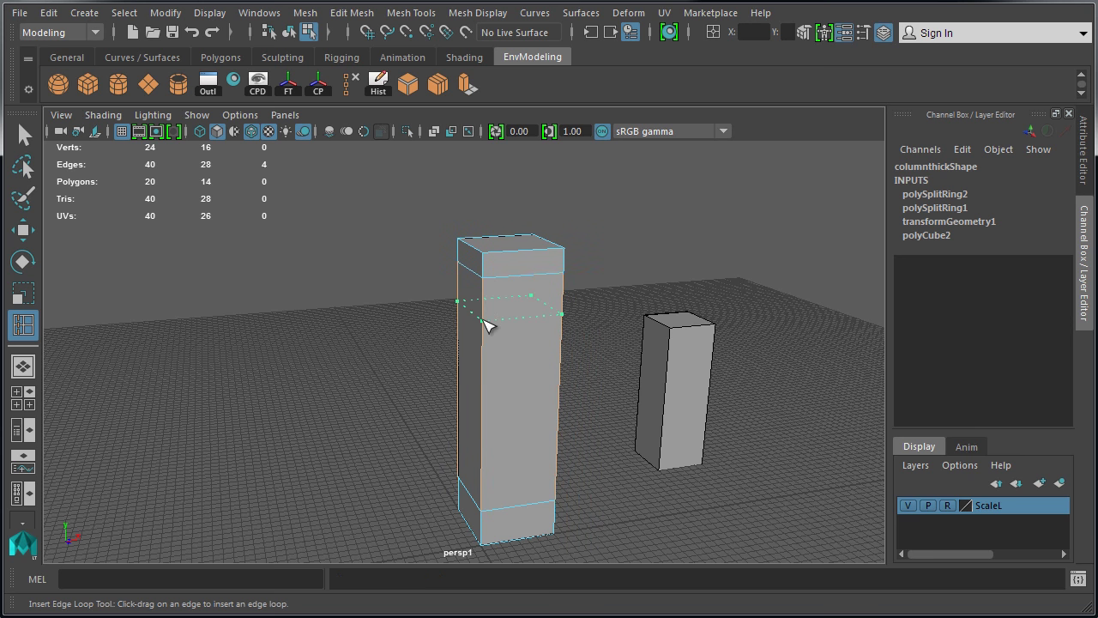
left_click_drag(481, 426, 485, 307)
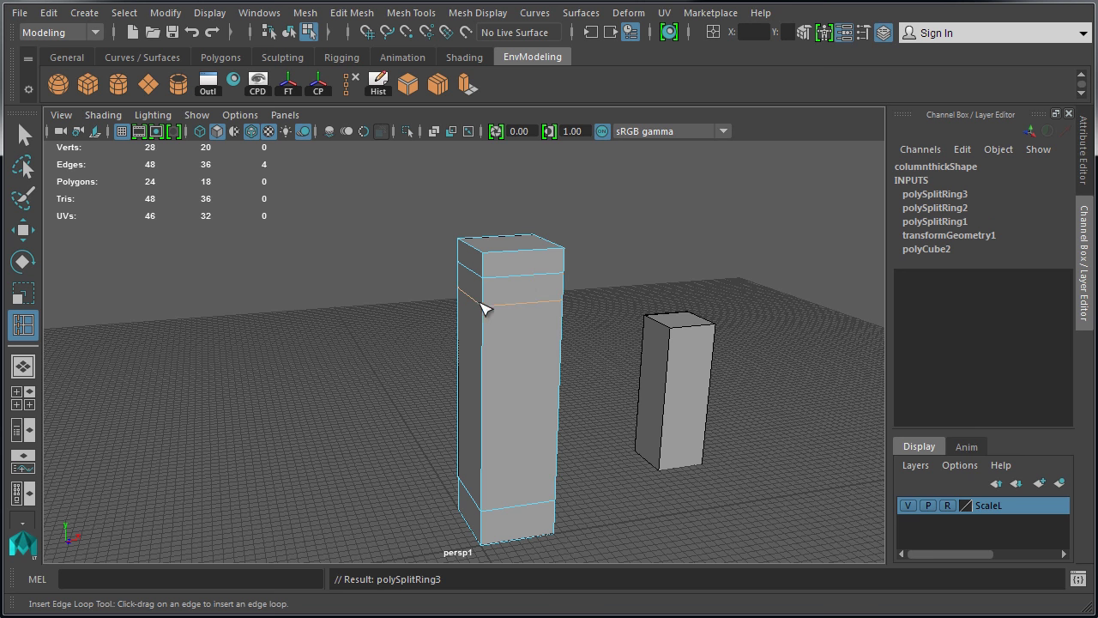
mouse_move(539, 252)
left_mouse_down()
mouse_move(507, 255)
mouse_move(542, 252)
left_mouse_up()
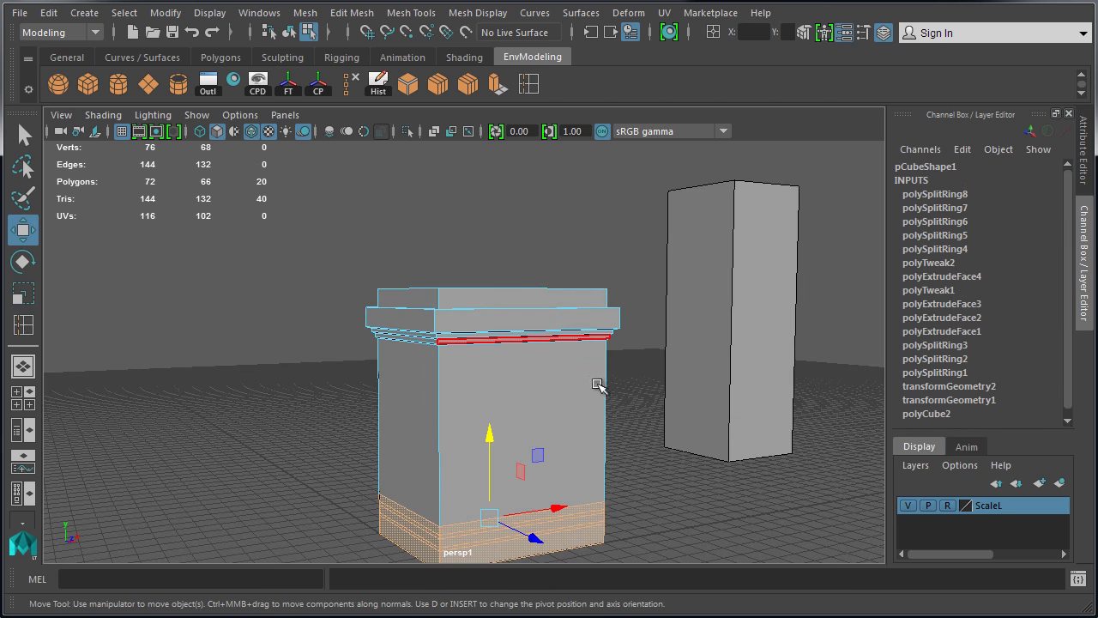
mouse_move(596, 385)
left_mouse_down("alt")
mouse_move(636, 389)
mouse_move(589, 387)
left_mouse_up("alt")
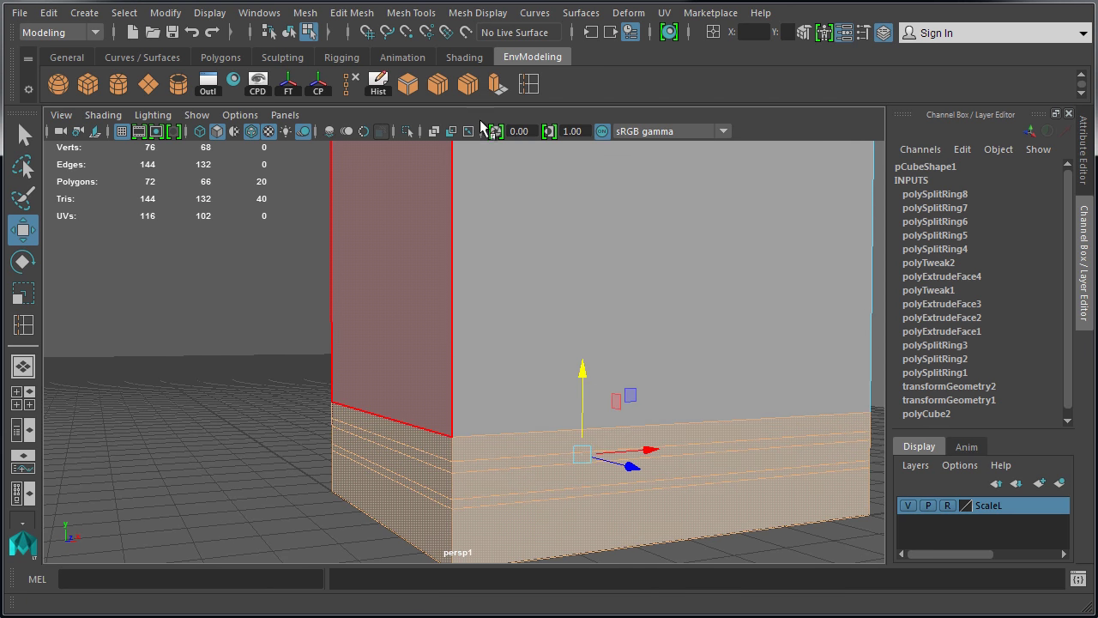
Step: Extrude the wall block's base faces with thickness 2 and scale them into a trim
key("ctrl+e")
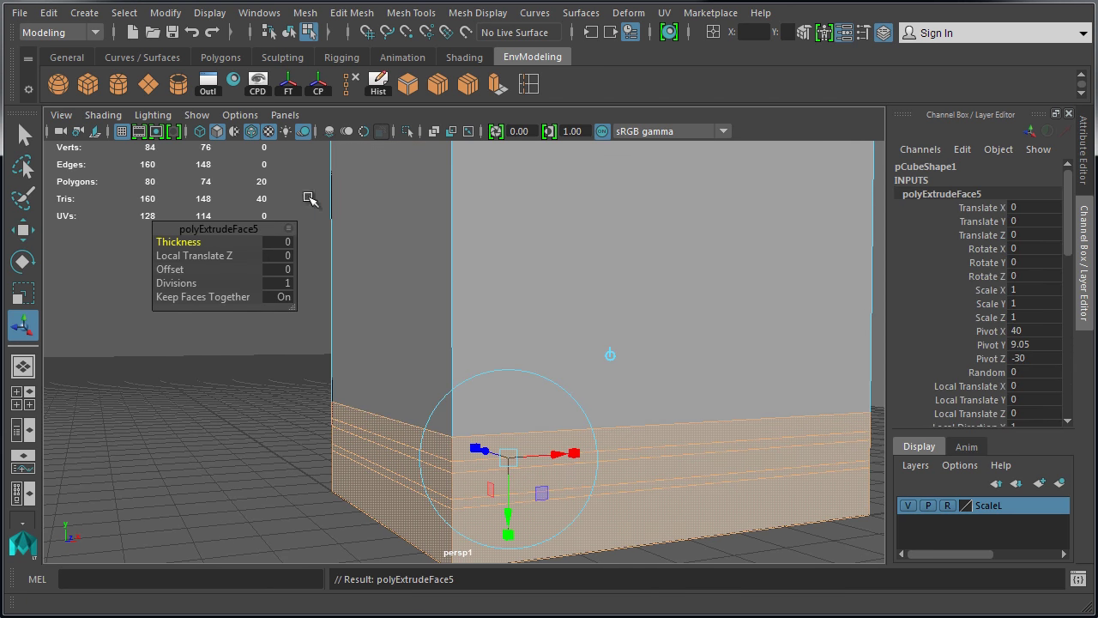
left_click(287, 240)
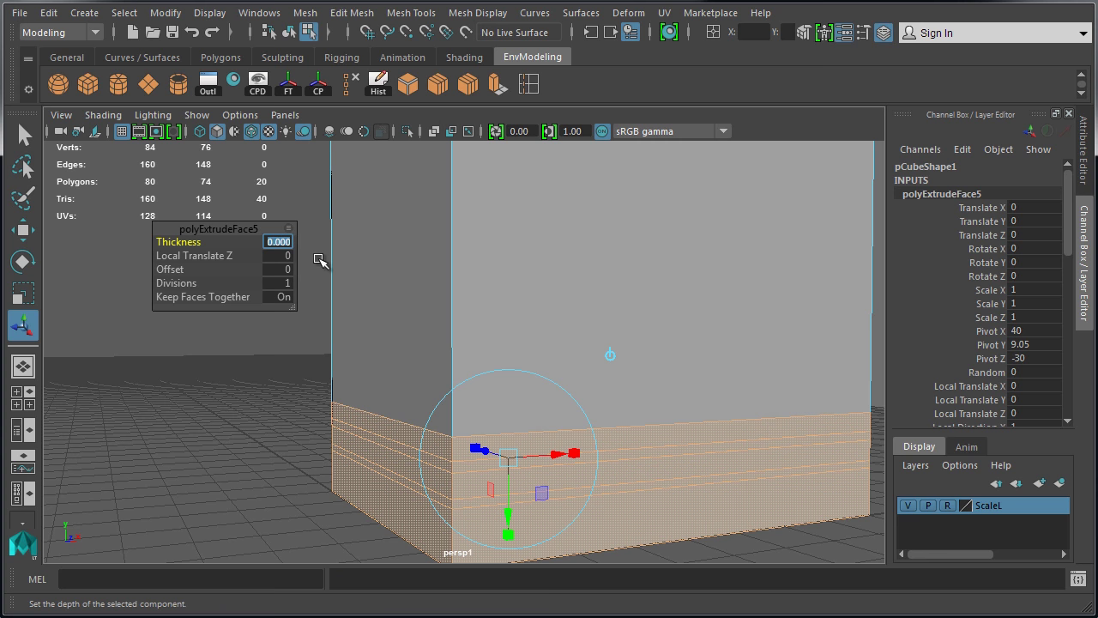
type("2")
key("Return")
left_click_drag(317, 257, 657, 367, "alt")
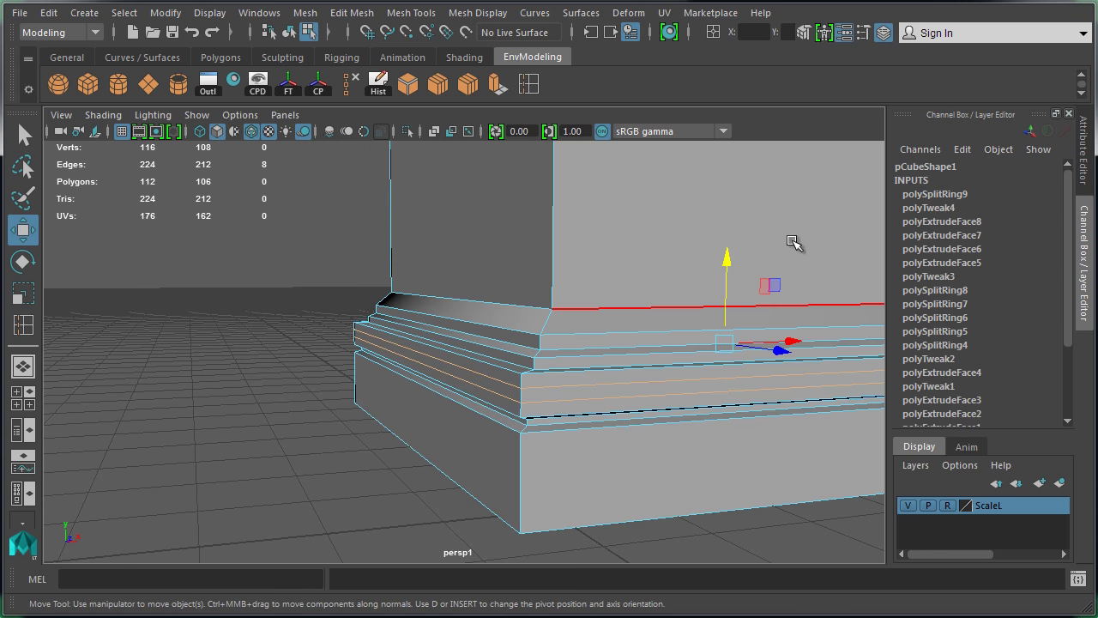
key("r")
left_click_drag(752, 262, 742, 350, "alt")
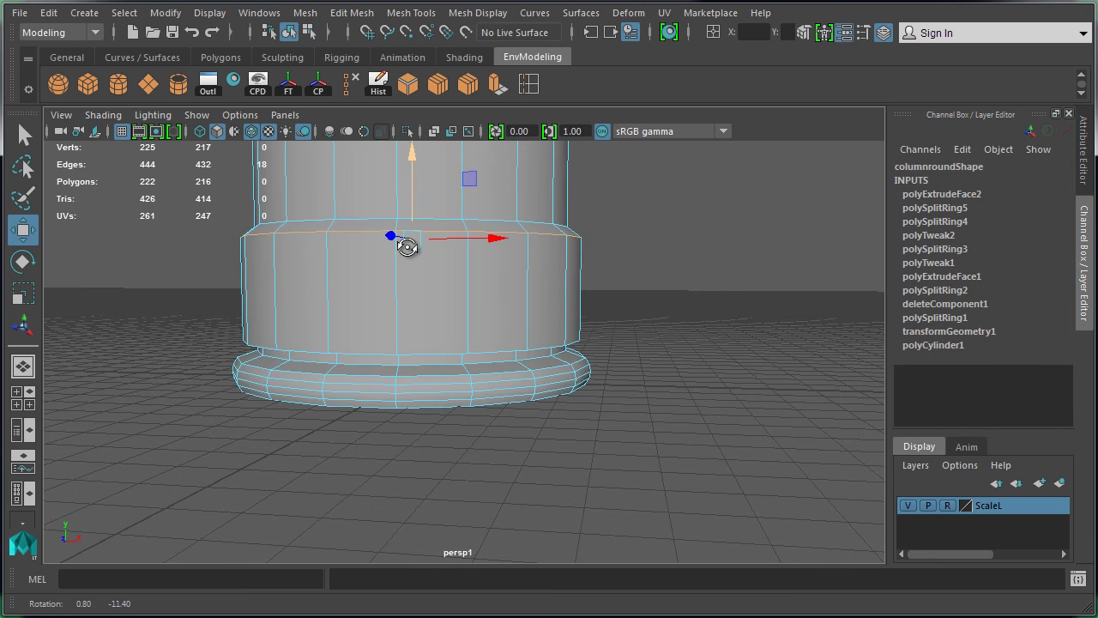
left_click(380, 355)
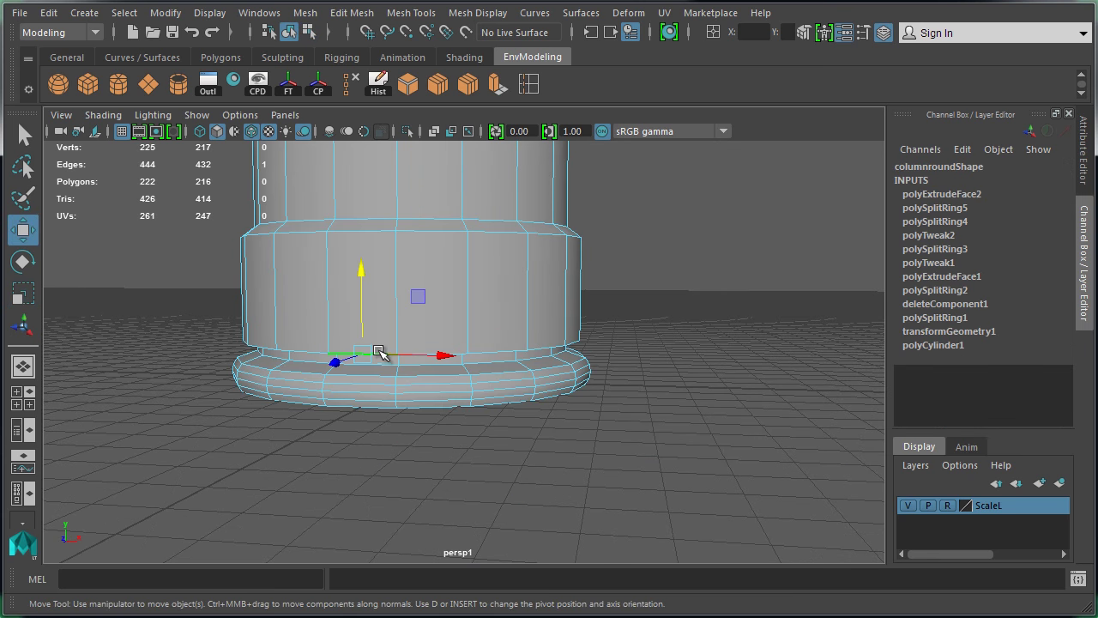
Step: Raise the column's bottom edge loop, then mirror the column along +Y with merged vertices
double_click(380, 356)
left_click_drag(417, 253, 416, 250)
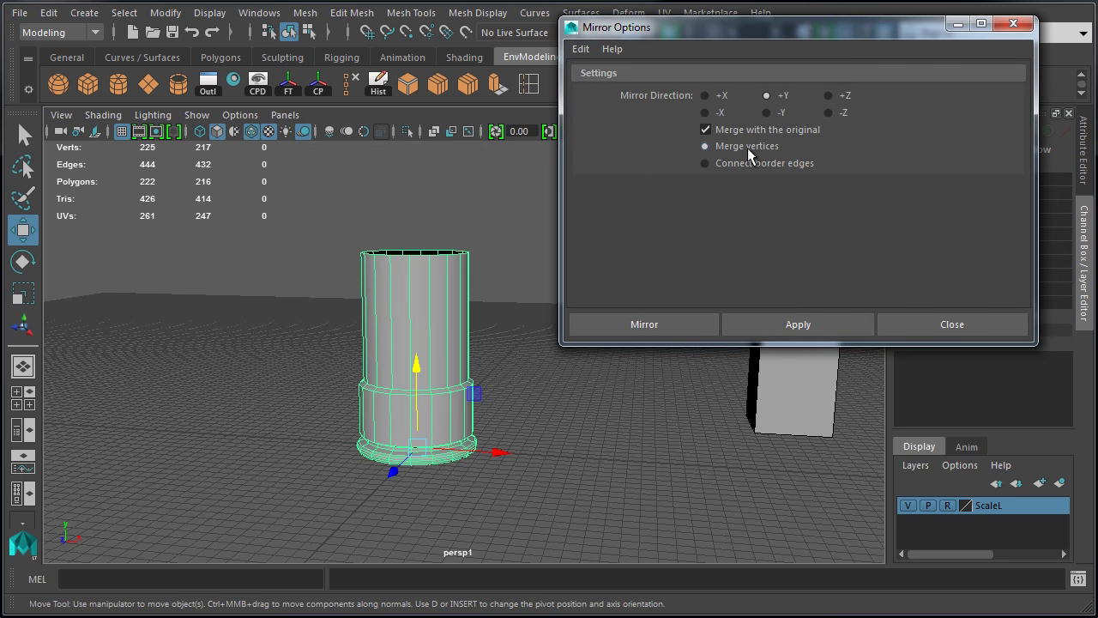
left_click(789, 321)
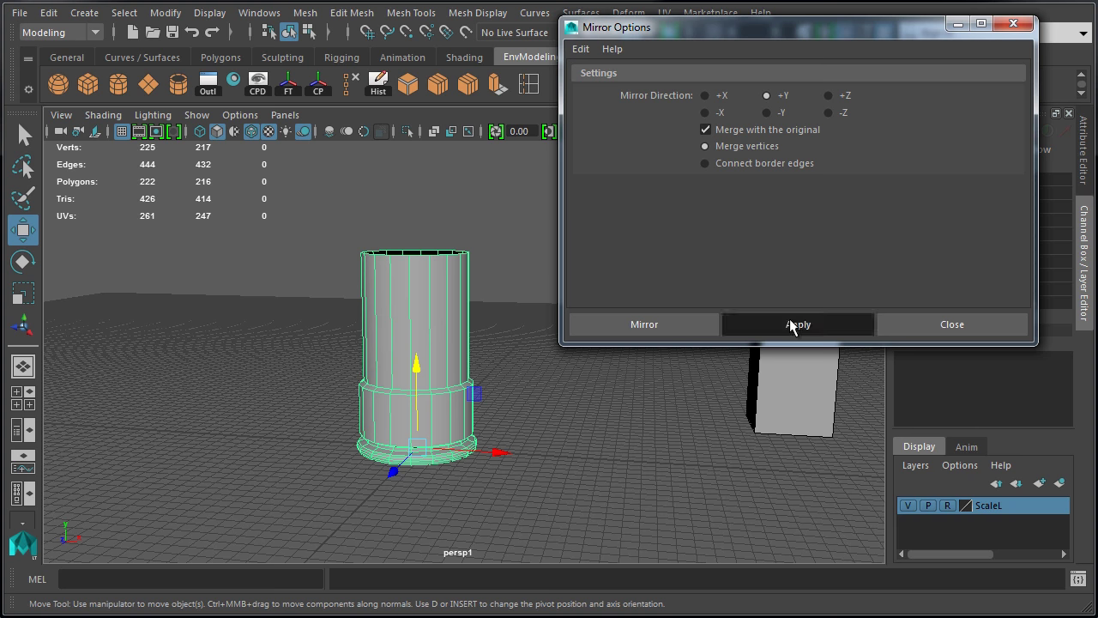
left_click(950, 323)
left_click_drag(470, 232, 478, 303, "alt")
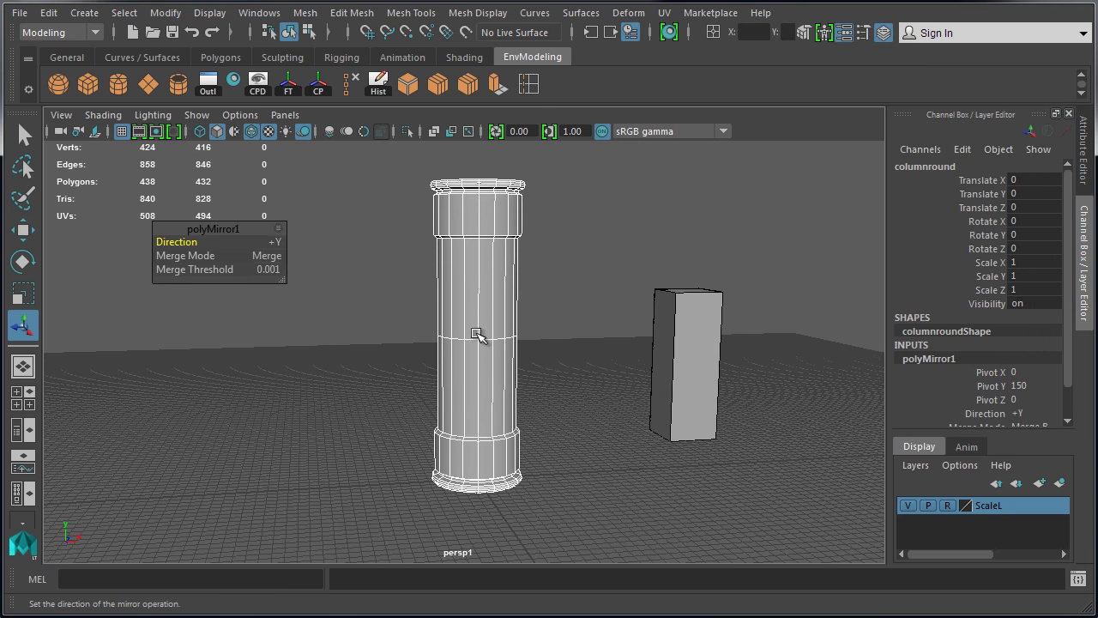
left_click(277, 242)
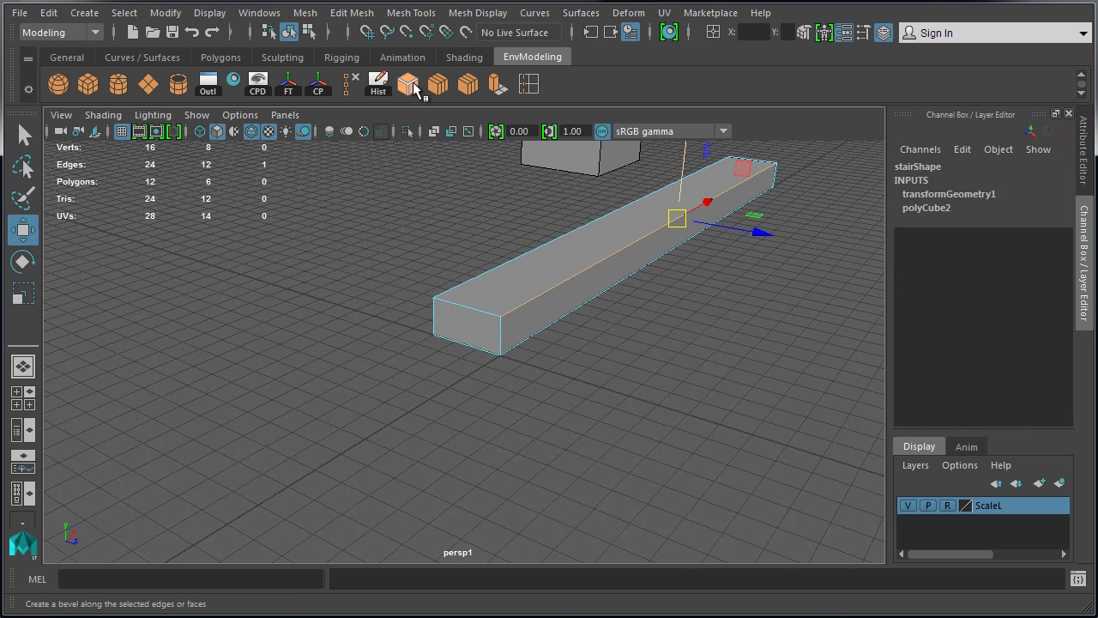
Step: Bevel the stair beam's selected edge with a 0.2 fraction
left_click(413, 86)
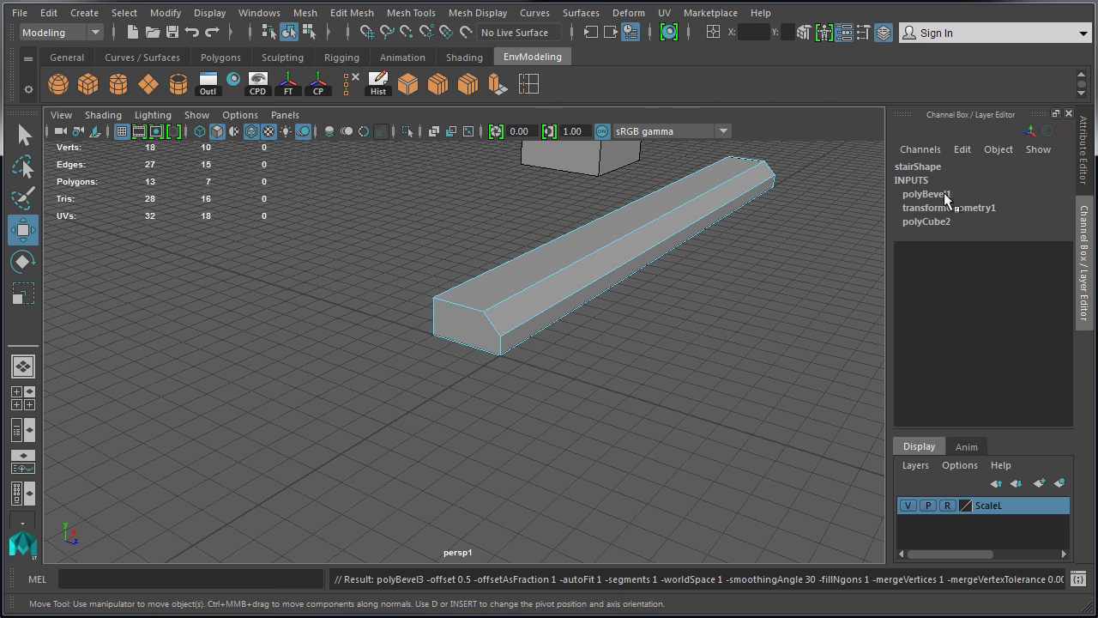
left_click(979, 191)
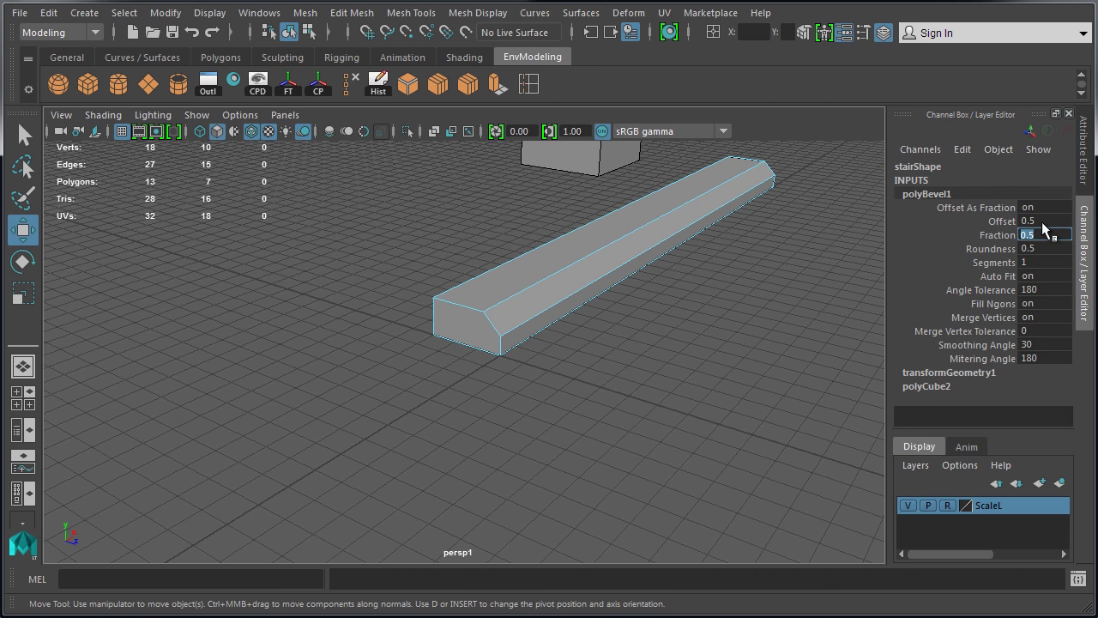
type("0.2")
key("Return")
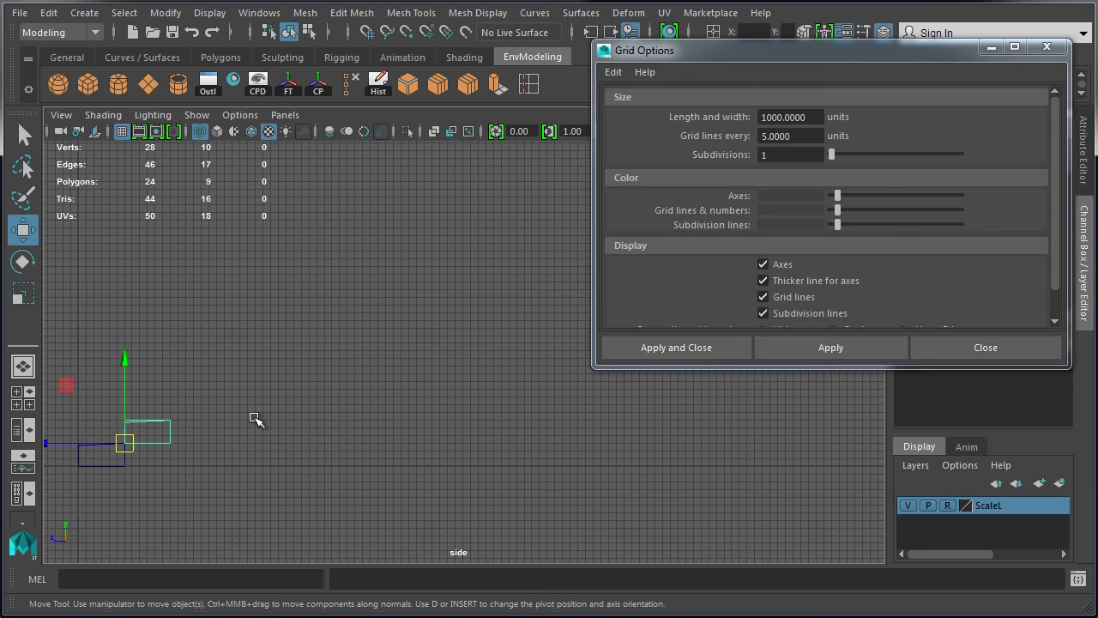
Step: Repeat the step with Shift+D into a ten-step staircase and select all the steps
key("shift+d")
key("shift+d")
key("shift+d")
key("shift+d")
key("shift+d")
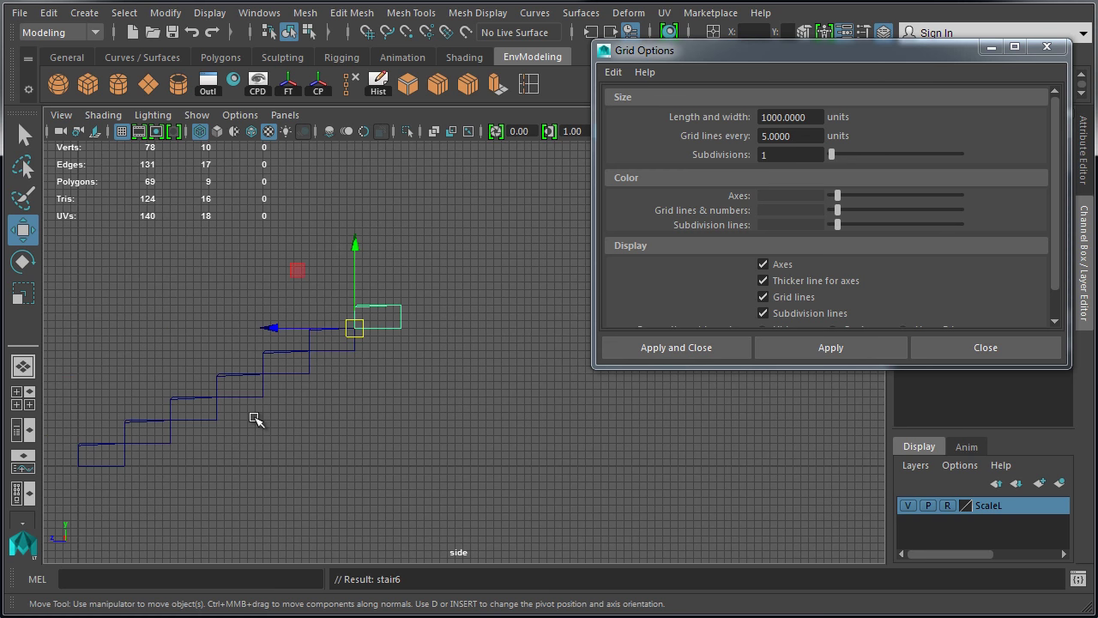
key("shift+d")
key("shift+d")
key("shift+d")
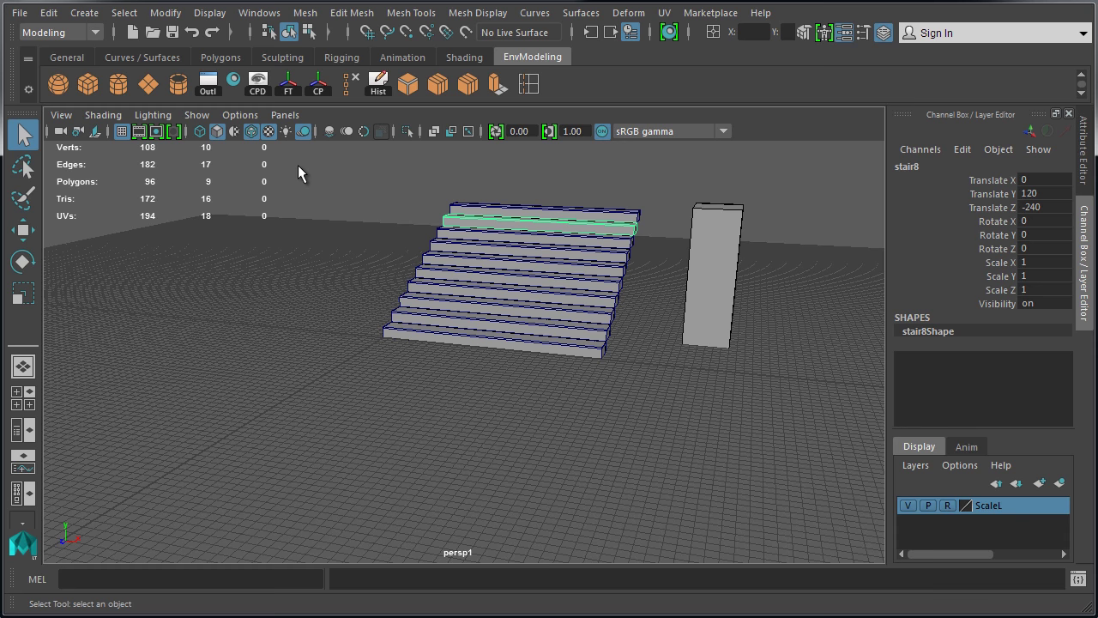
left_click_drag(297, 164, 571, 375)
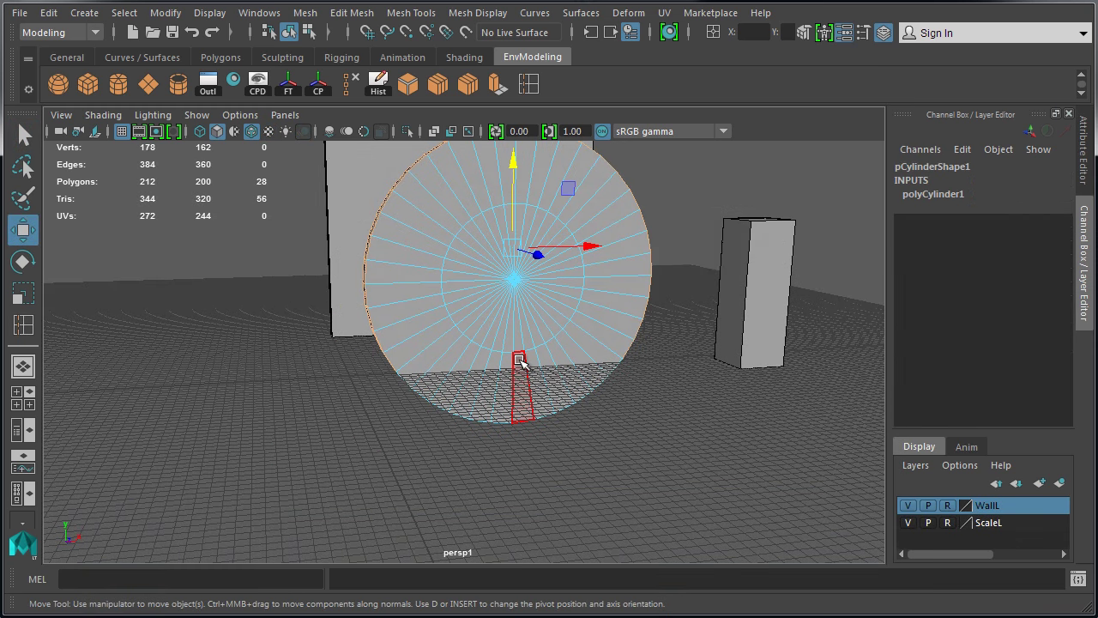
Step: Extrude the cylinder faces about 20, snap a corner vertex to the grid, and delete the faces
key("ctrl+e")
left_click_drag(179, 242, 364, 245)
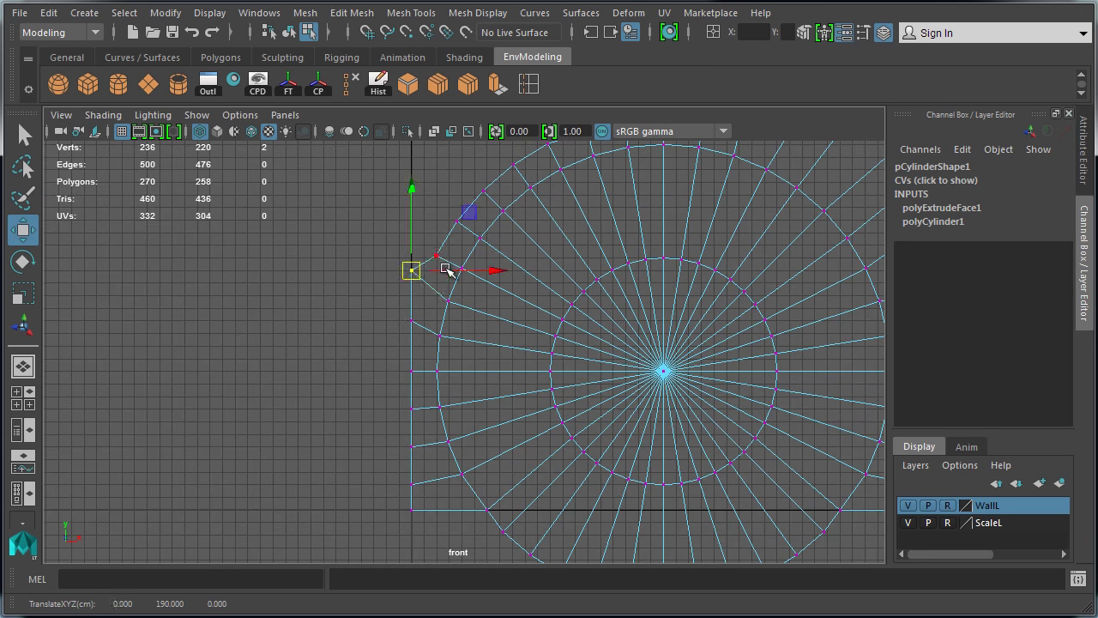
middle_click_drag(446, 270, 471, 289)
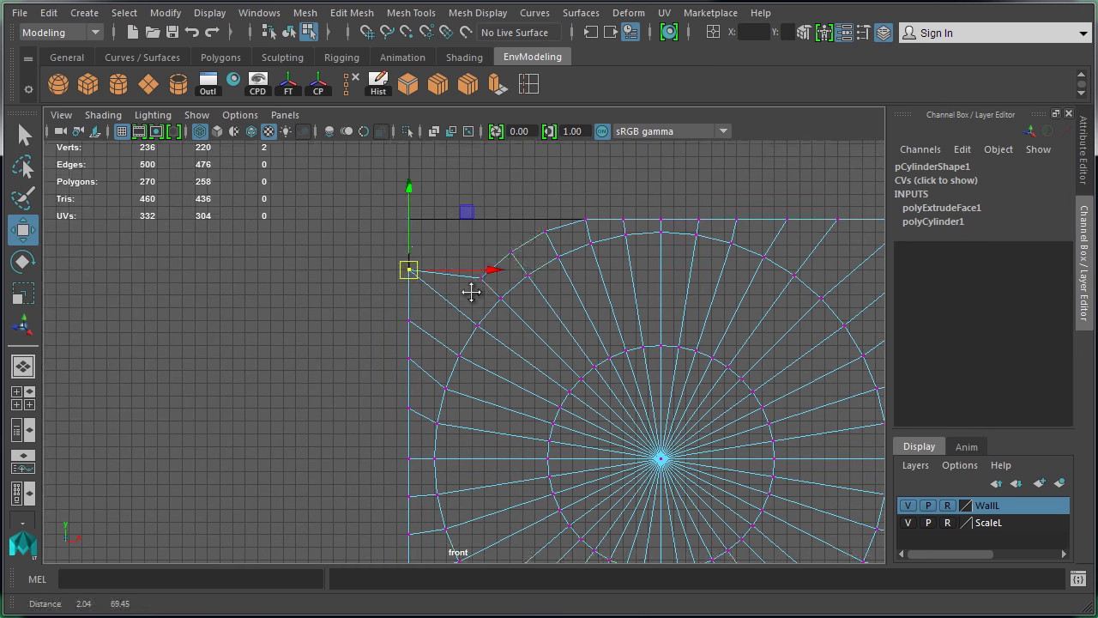
left_click_drag(411, 270, 412, 234)
key("F8")
mouse_move(503, 232)
left_mouse_down("alt")
mouse_move(461, 465)
mouse_move(410, 490)
mouse_move(554, 478)
mouse_move(534, 476)
mouse_move(559, 507)
left_mouse_up("alt")
key("Delete")
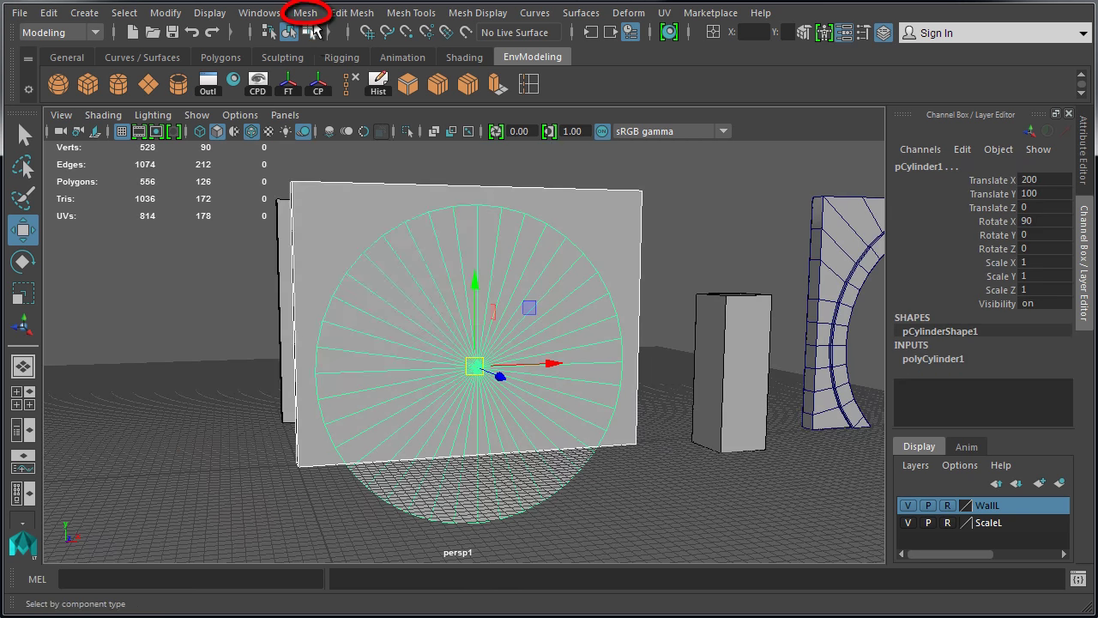
Step: Subtract the cylinder from the wall with a Boolean Difference
left_click(305, 13)
mouse_move(322, 60)
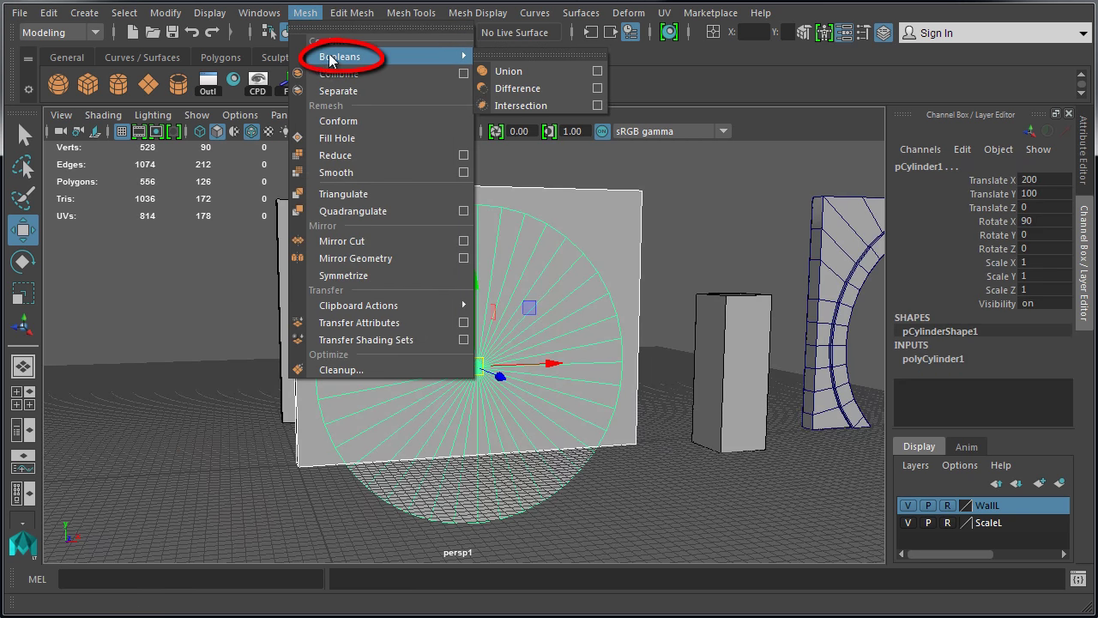
left_click(518, 89)
left_click(266, 242)
left_click(284, 253)
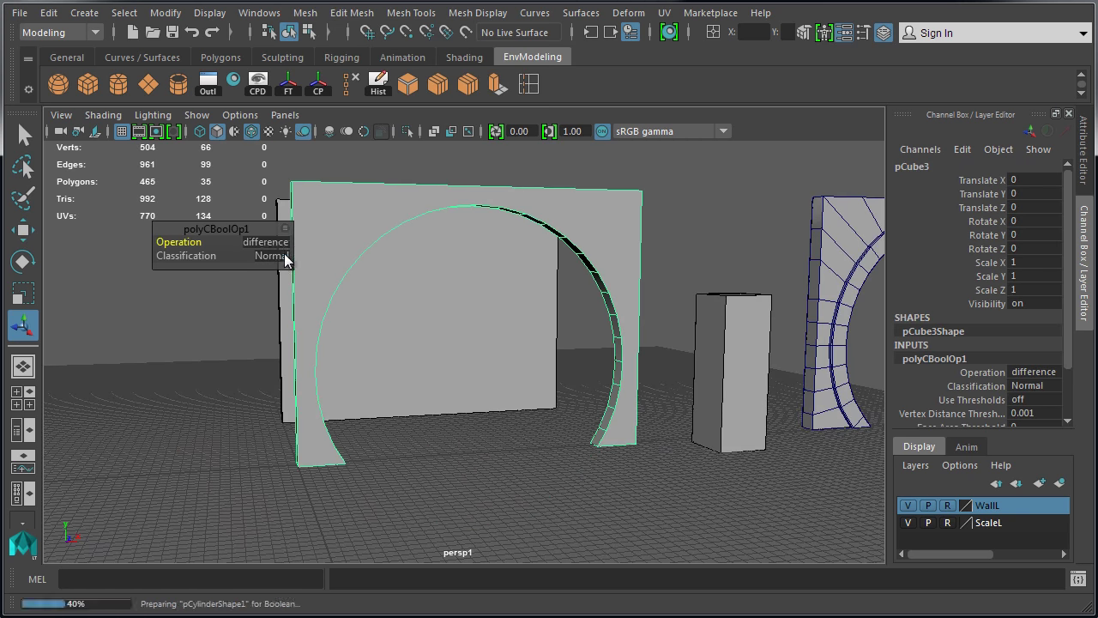
left_click(1024, 372)
left_click(1049, 410)
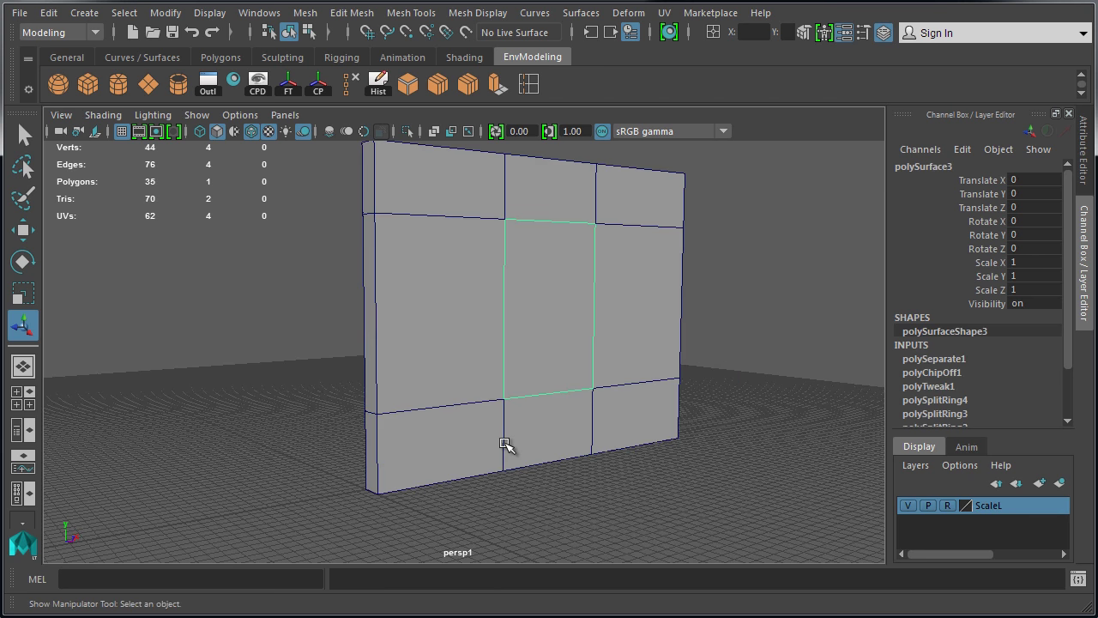
Step: Pull the middle wall panel outward along Z and inset the four door faces with offset 7.3
key("w")
left_click_drag(416, 507, 532, 556)
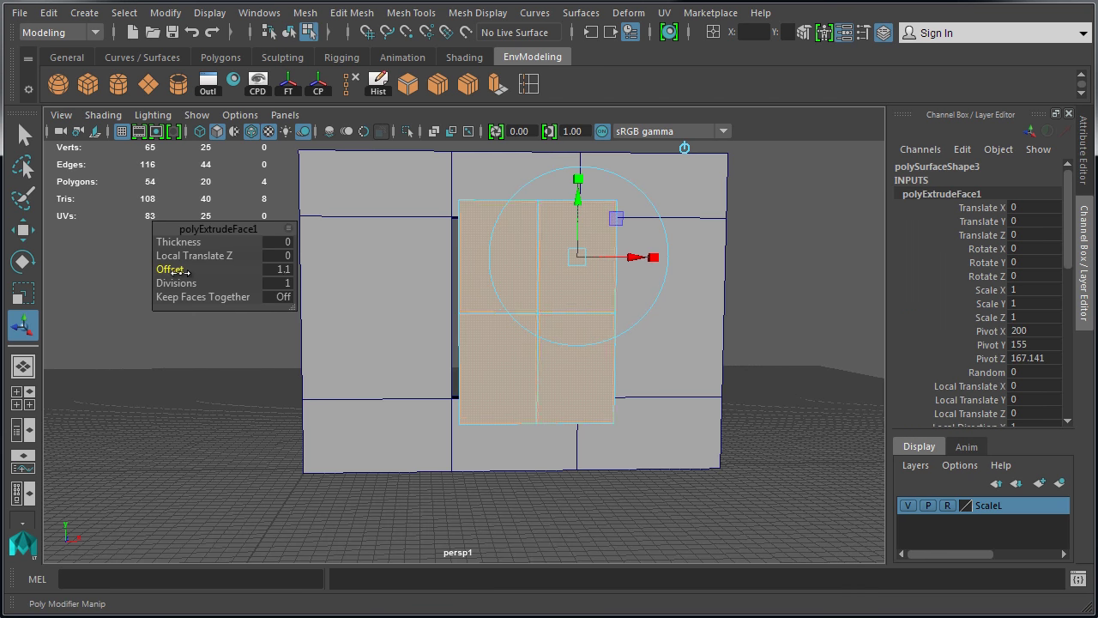
left_click_drag(212, 274, 234, 274)
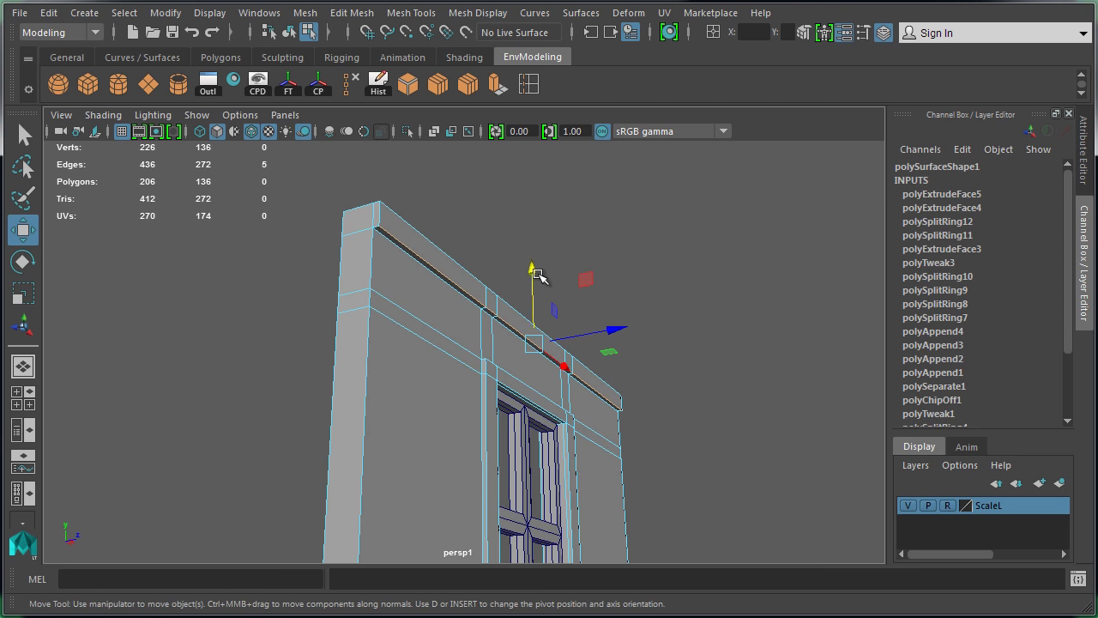
Step: Raise the door frame's top edge slightly and soften the column's vertical edges
left_click_drag(533, 276, 600, 284)
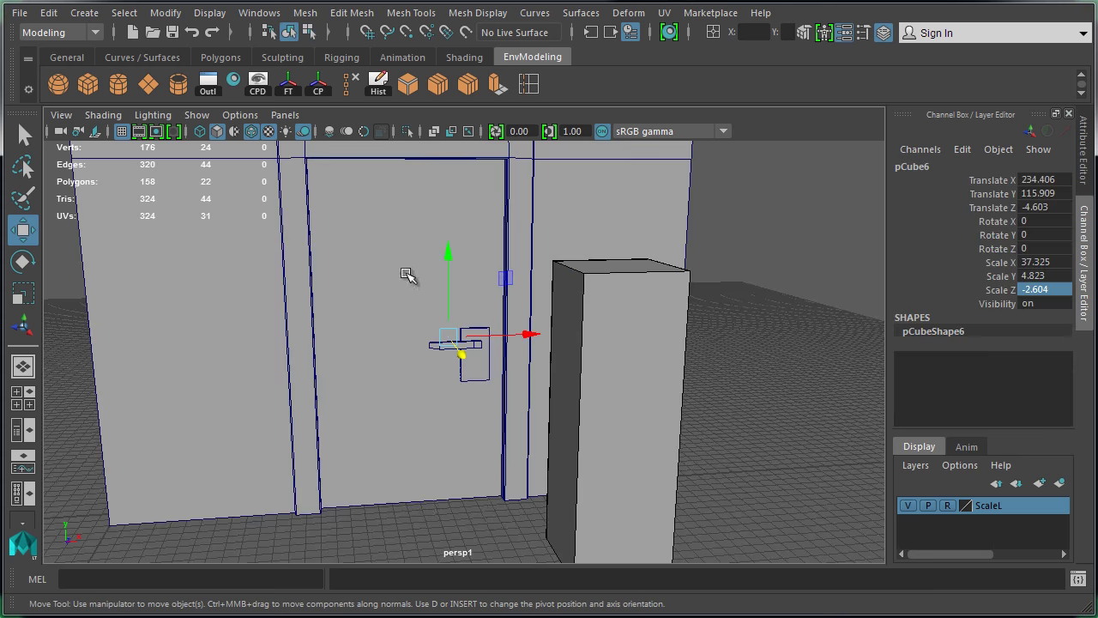
left_click_drag(403, 261, 449, 497)
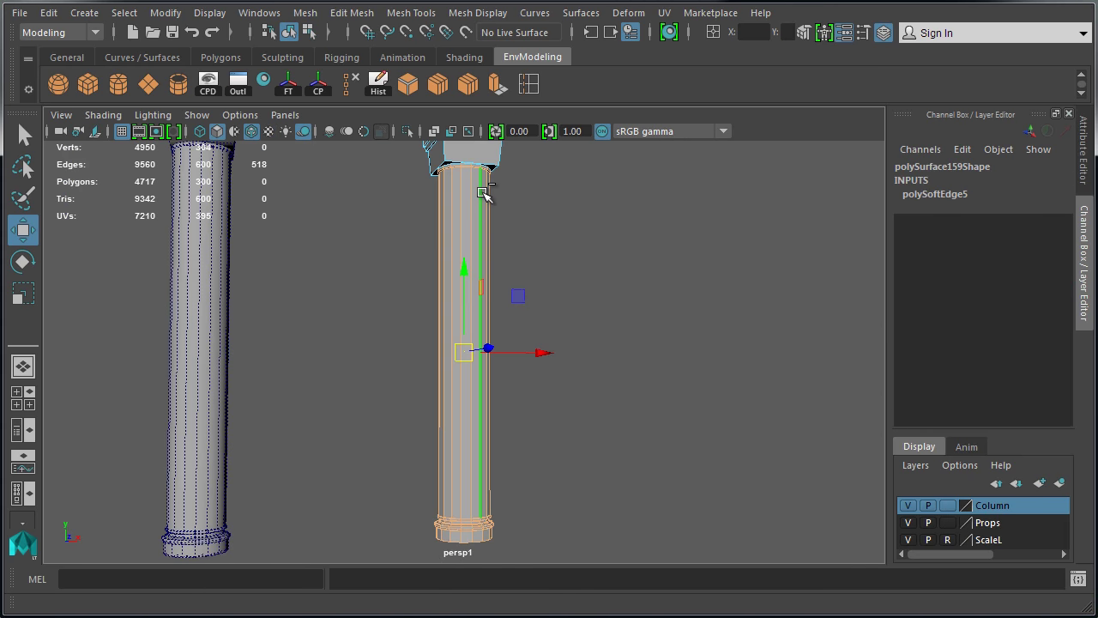
right_click_drag(482, 192, 598, 200, "shift")
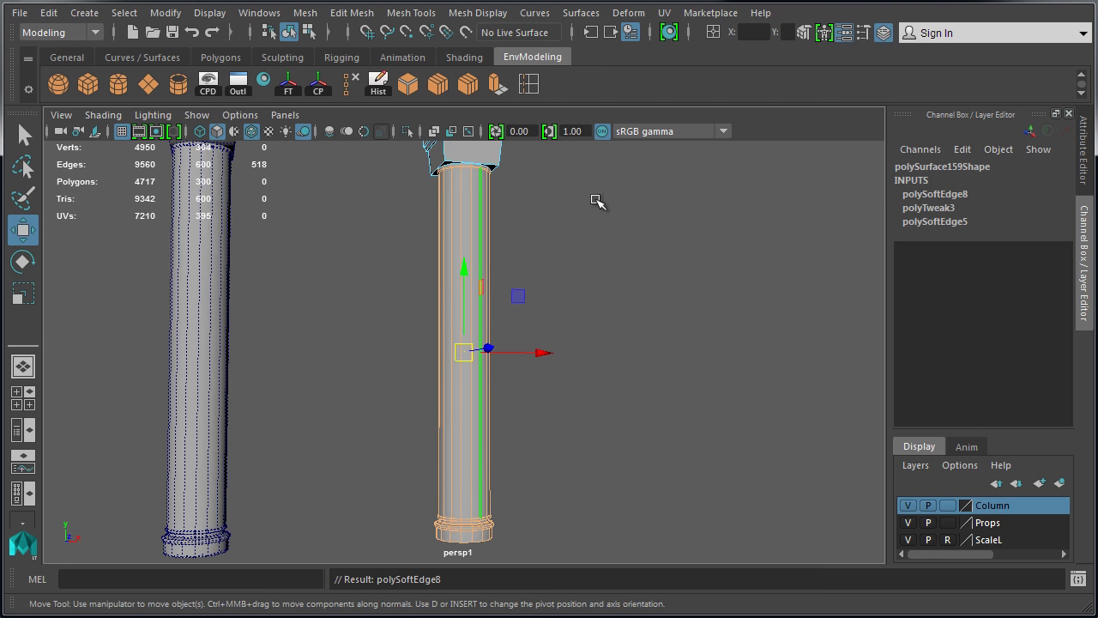
Step: Soften the edges of the column base's bottom edge loop
left_click(598, 201)
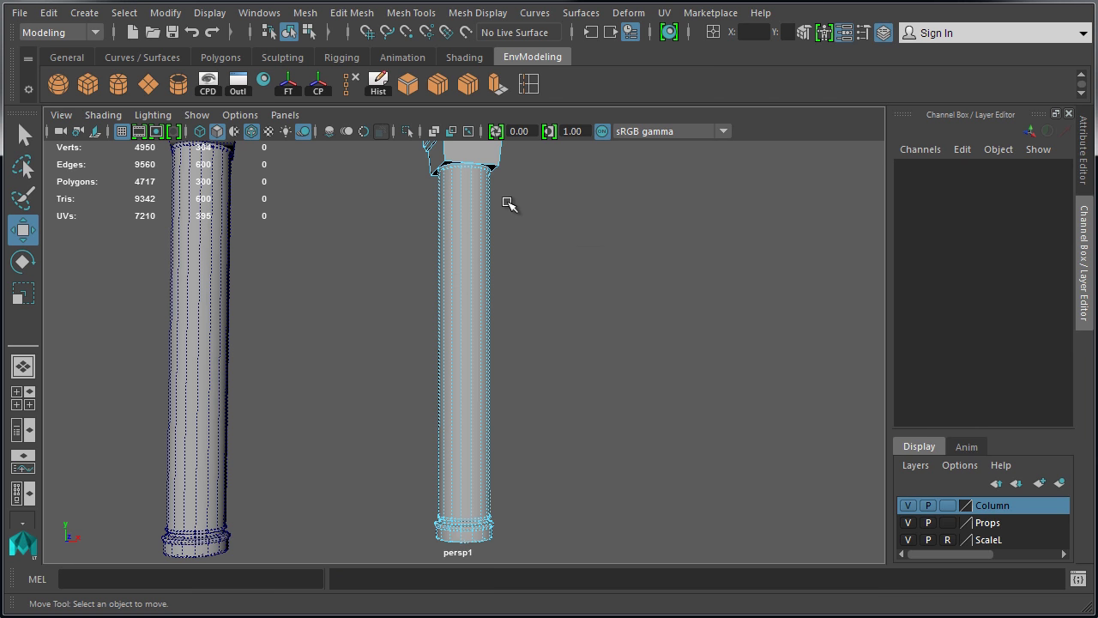
left_click_drag(515, 189, 512, 206, "alt")
scroll(506, 321, "up", 5)
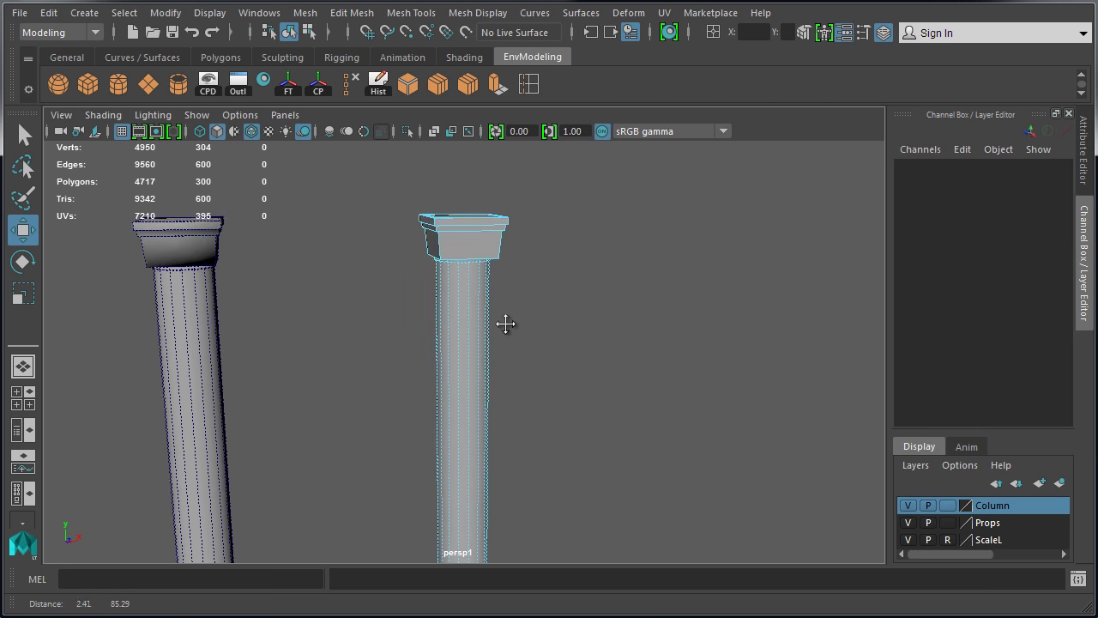
double_click(406, 348)
right_click_drag(429, 311, 429, 283)
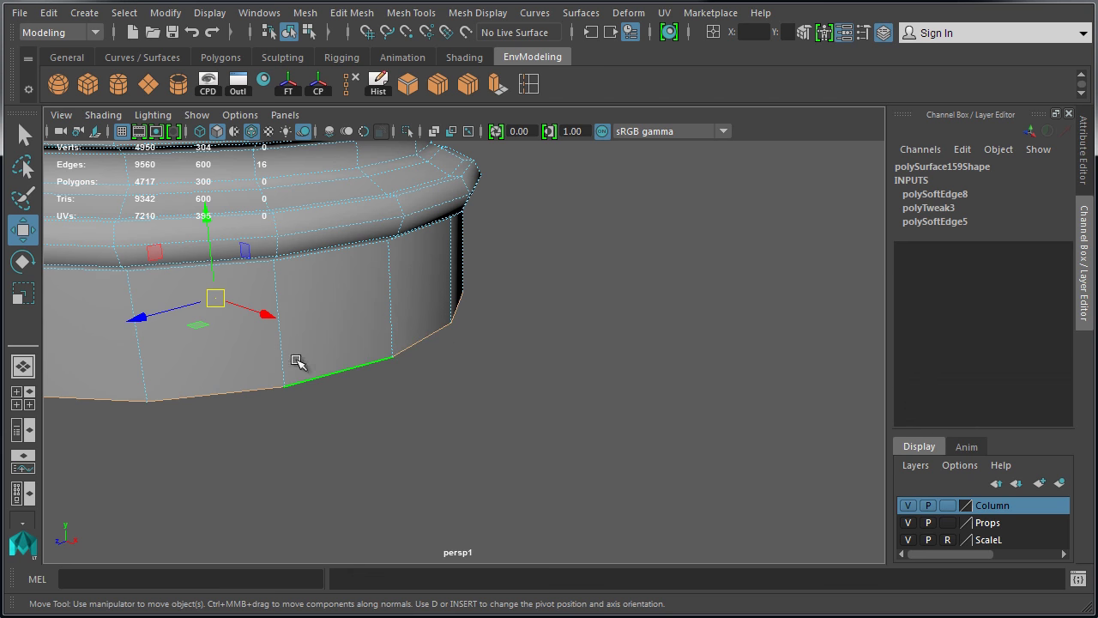
left_click_drag(297, 363, 275, 363, "alt")
right_click_drag(283, 341, 370, 377, "shift")
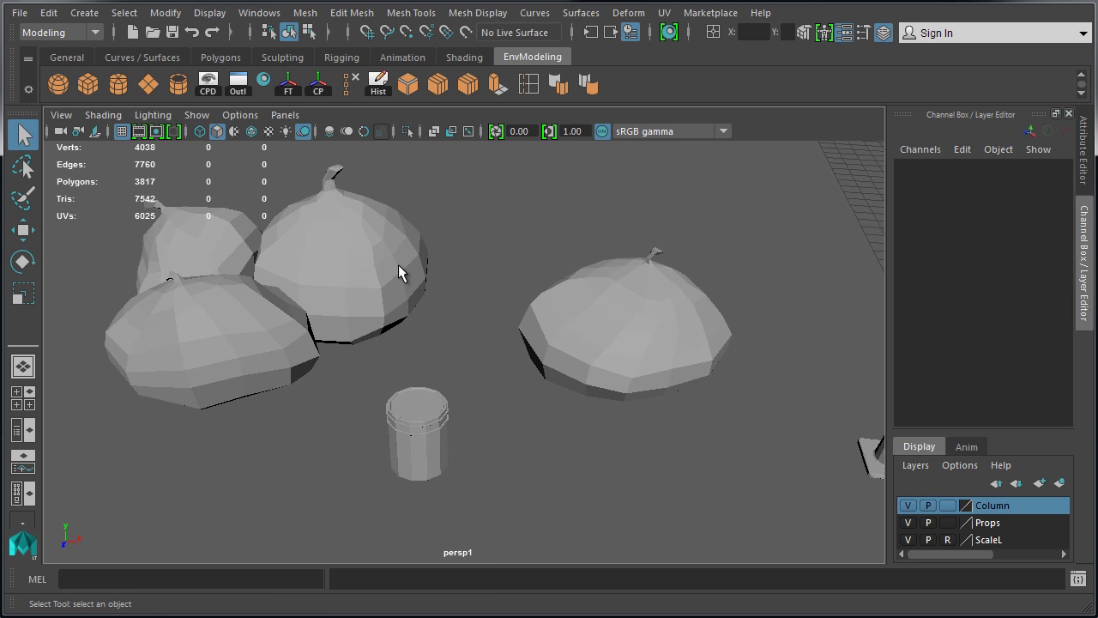
Step: Apply the shelf Soften Edge to the fruit prop so it shades smoothly
left_click(398, 272)
left_click_drag(616, 285, 486, 290, "alt")
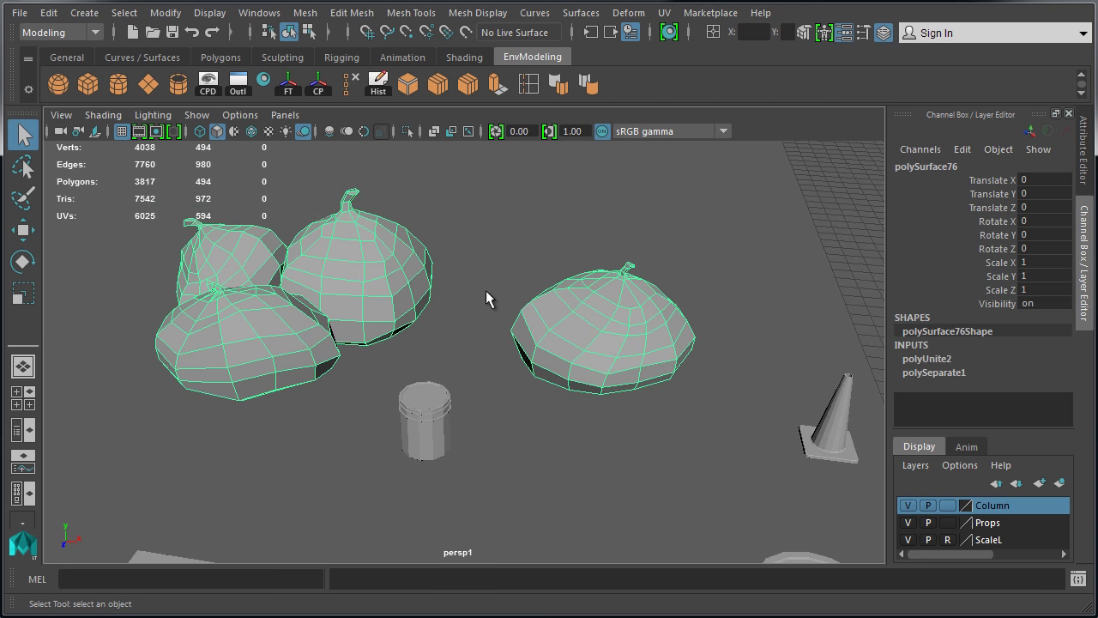
left_click(591, 89)
left_click(488, 224)
left_click(421, 264)
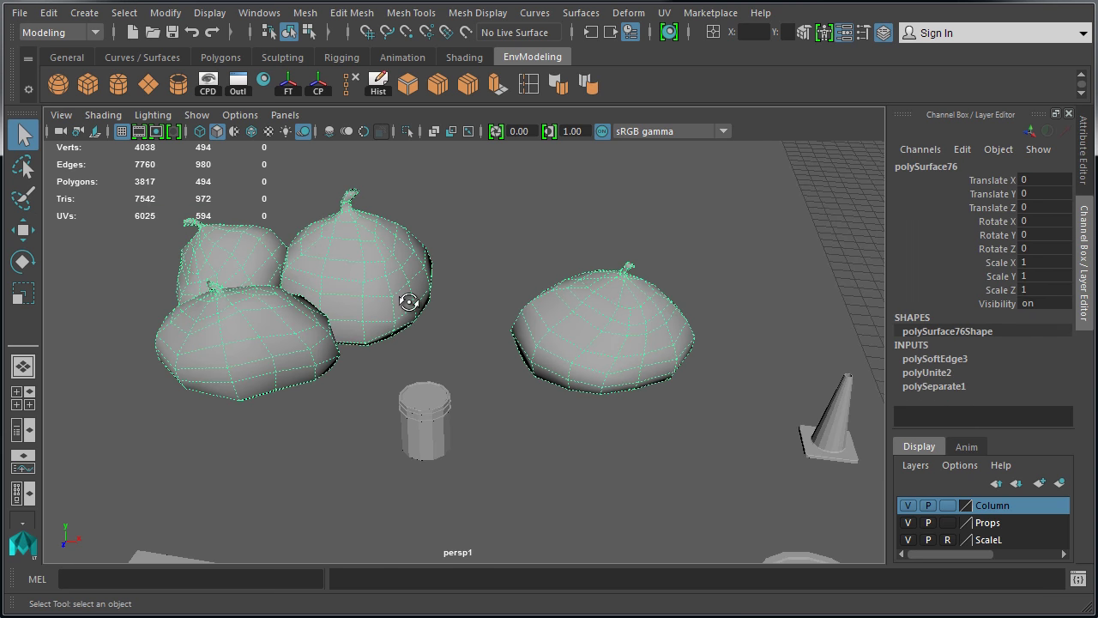
left_click_drag(409, 302, 360, 311, "alt")
left_click(566, 358)
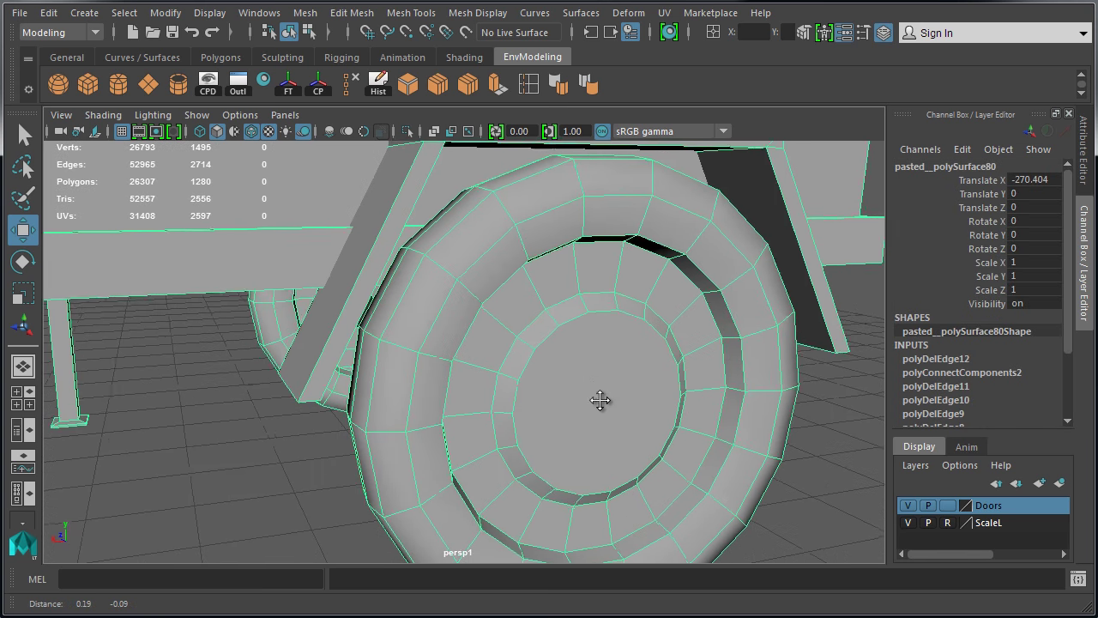
Step: Connect the first three vertex pairs across the inner disc with new edges
left_click_drag(600, 399, 358, 284, "alt")
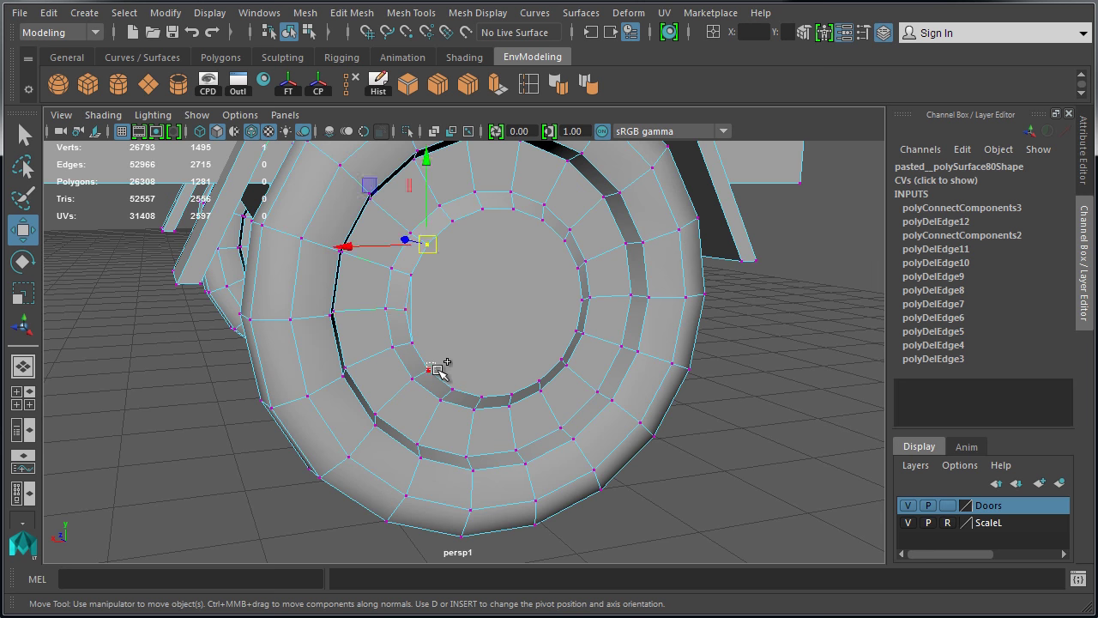
left_click(430, 370, "shift")
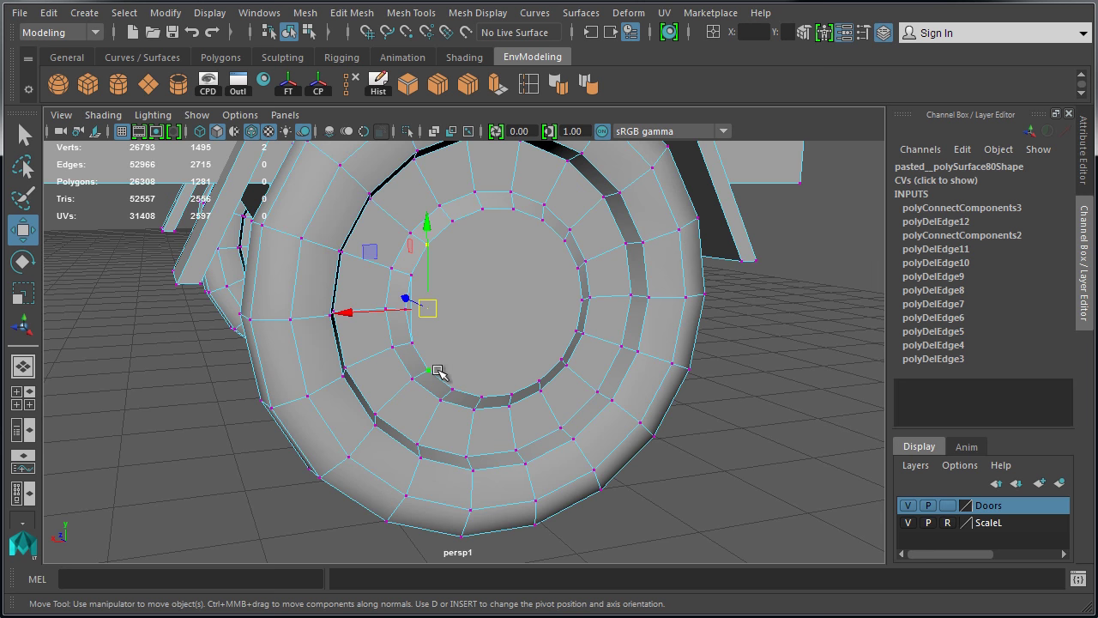
key("ctrl+shift+e")
left_click(453, 222)
left_click(455, 387, "shift")
key("ctrl+shift+e")
left_click(483, 208)
left_click(485, 392, "shift")
key("ctrl+shift+e")
Step: Connect the remaining three vertex pairs across the disc to finish the edges
left_click(513, 393, "shift")
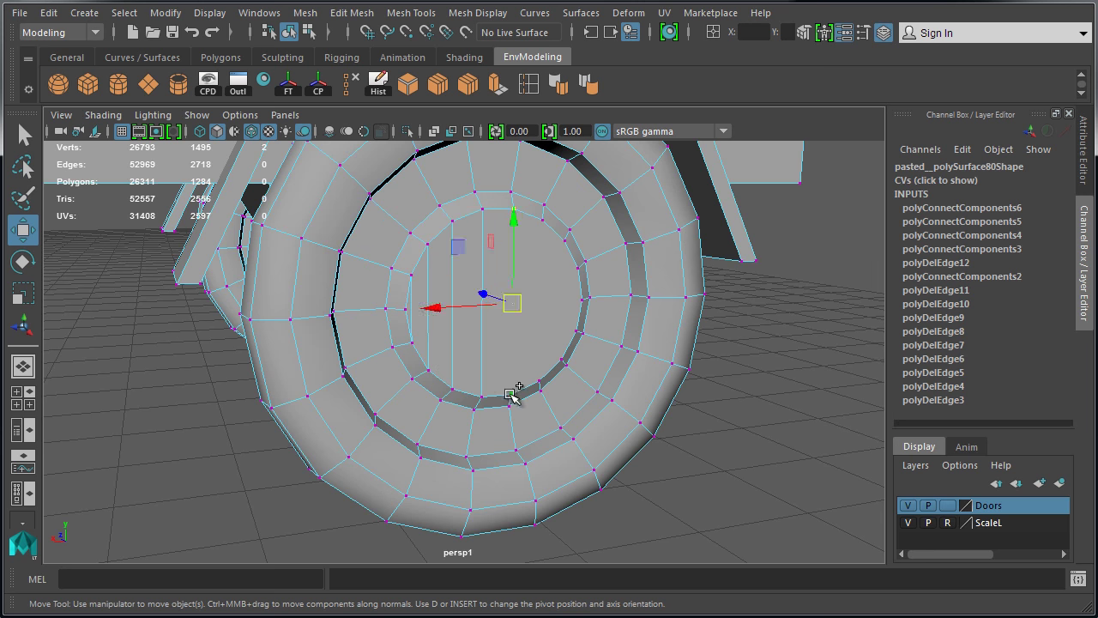
key("ctrl+shift+e")
left_click(541, 204)
left_click(544, 380, "shift")
key("ctrl+shift+e")
left_click(564, 230)
left_click(567, 355, "shift")
key("ctrl+shift+e")
key("ctrl+shift+e")
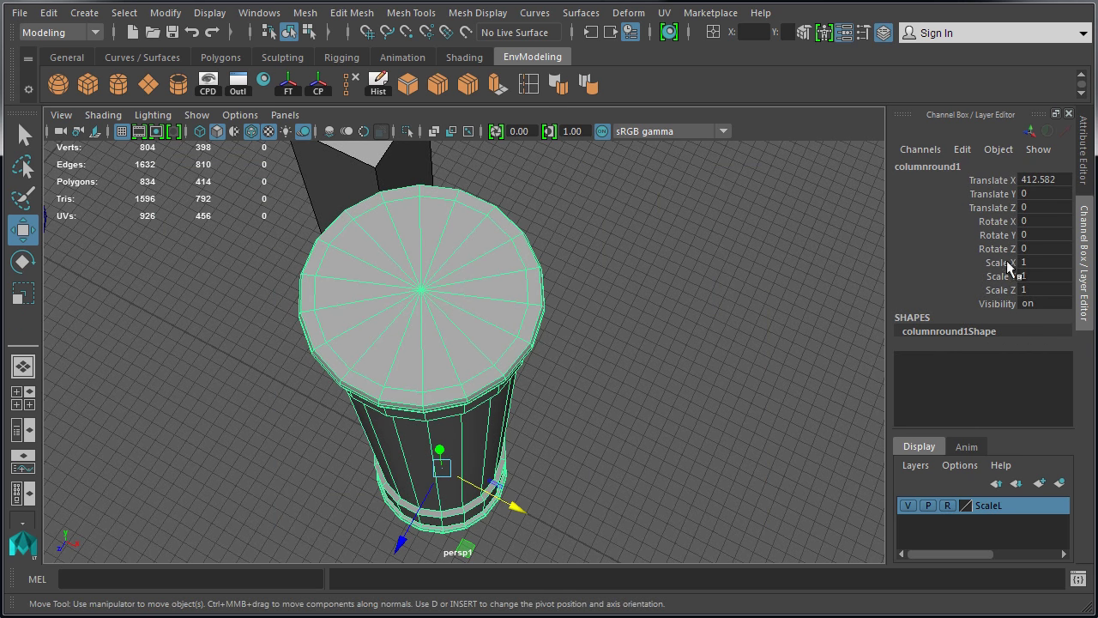
Step: Select the window wall's bottom faces and delete them
right_click_drag(444, 294, 409, 277)
left_click(421, 290)
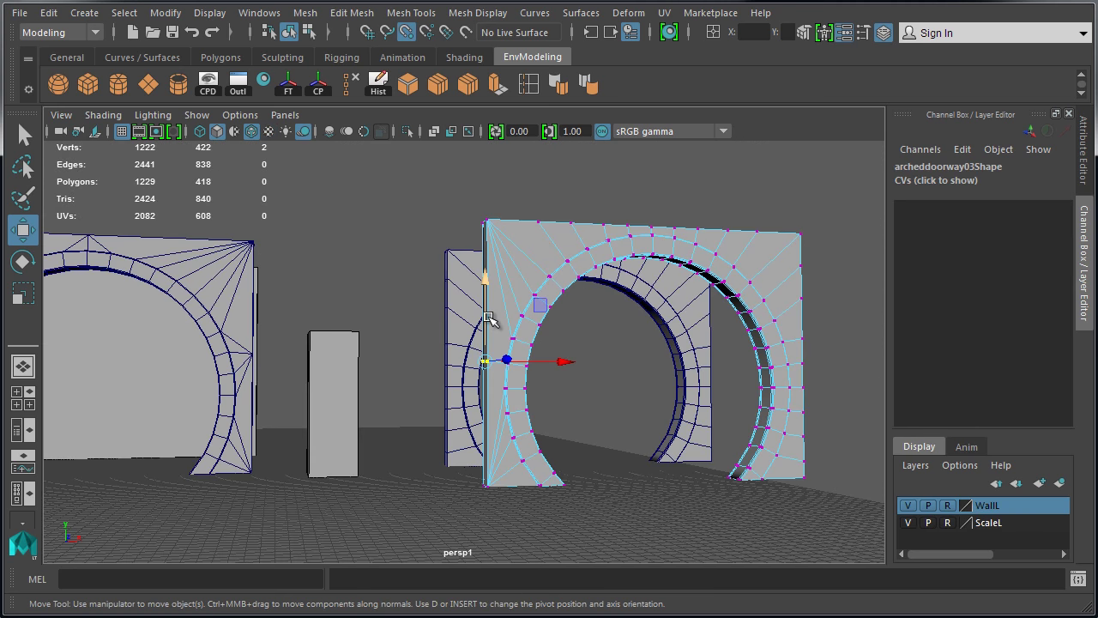
left_click(478, 224)
mouse_move(503, 219)
left_mouse_down("alt")
mouse_move(515, 249)
mouse_move(497, 233)
left_mouse_up("alt")
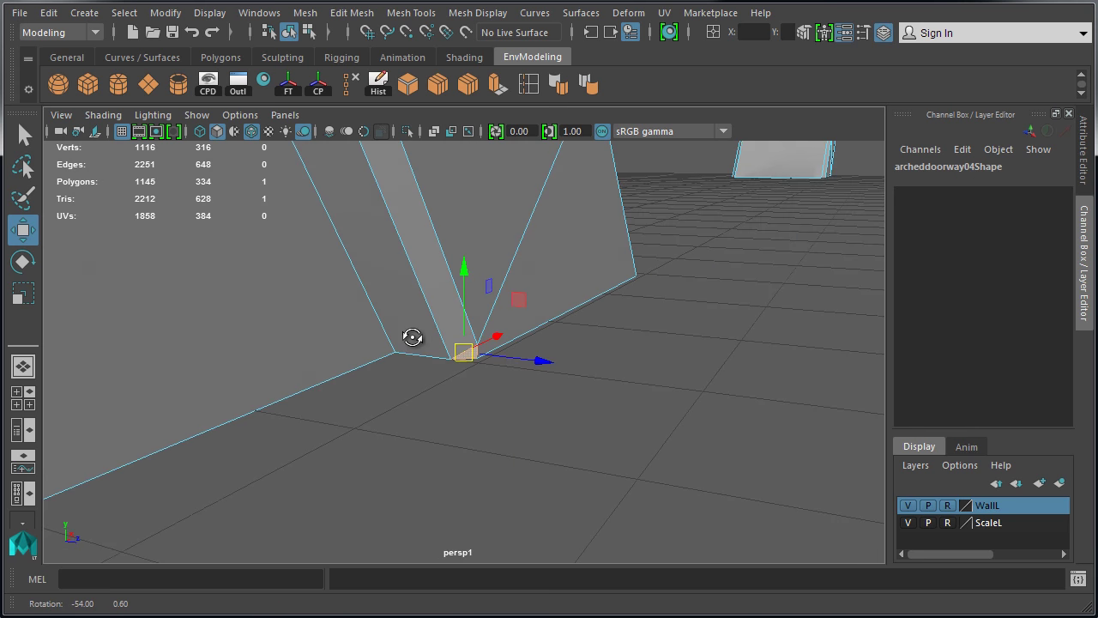
left_click_drag(411, 336, 380, 336, "alt")
right_click_drag(495, 247, 412, 248)
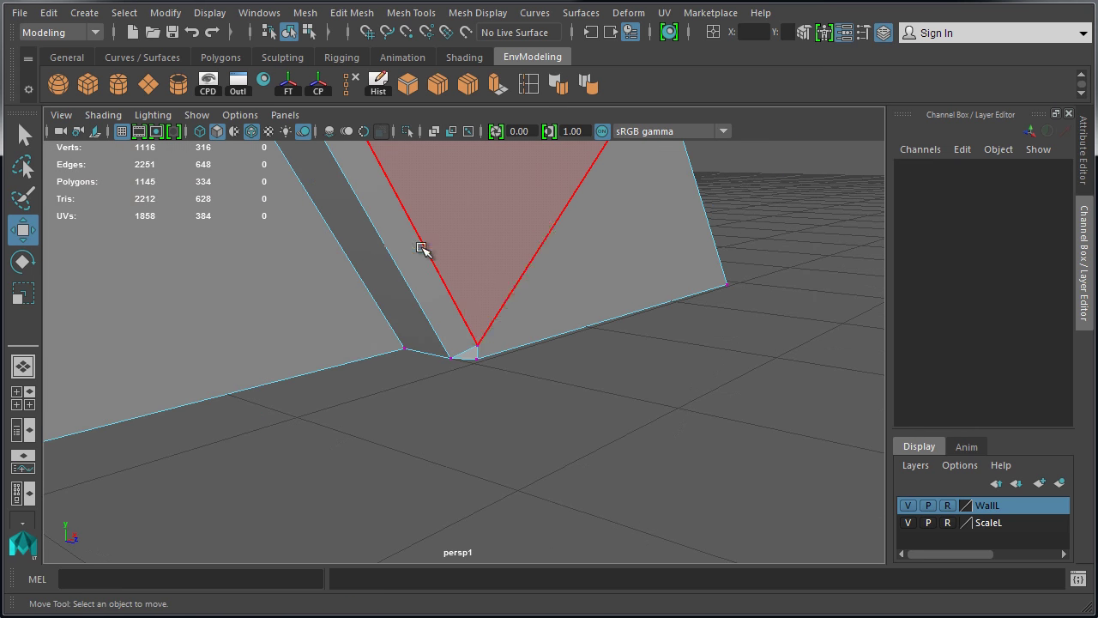
left_click(483, 347)
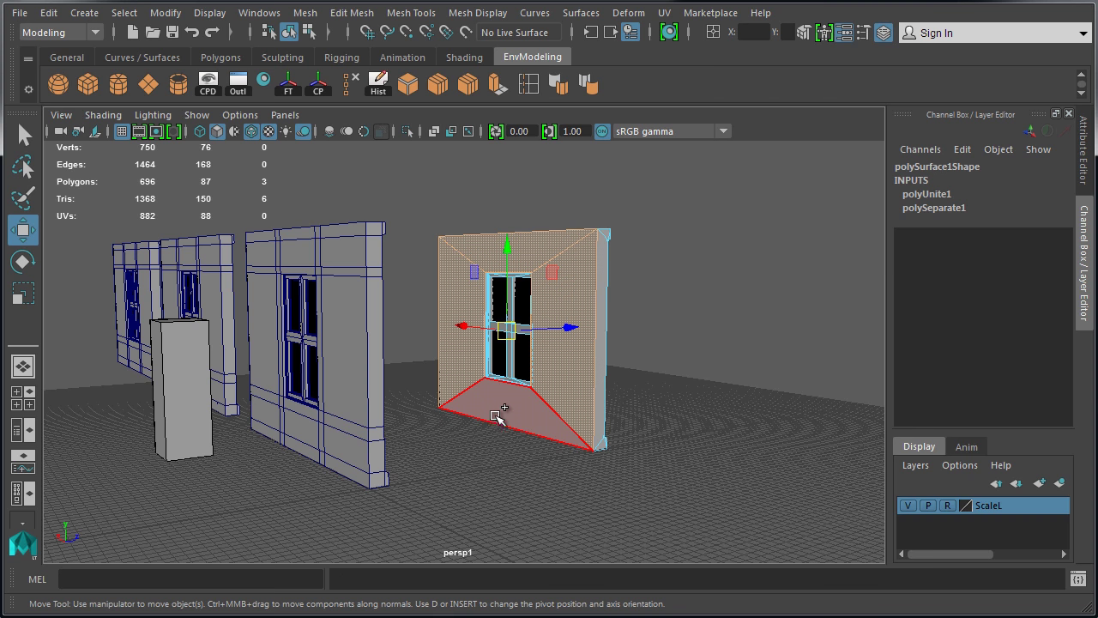
left_click(495, 415, "shift")
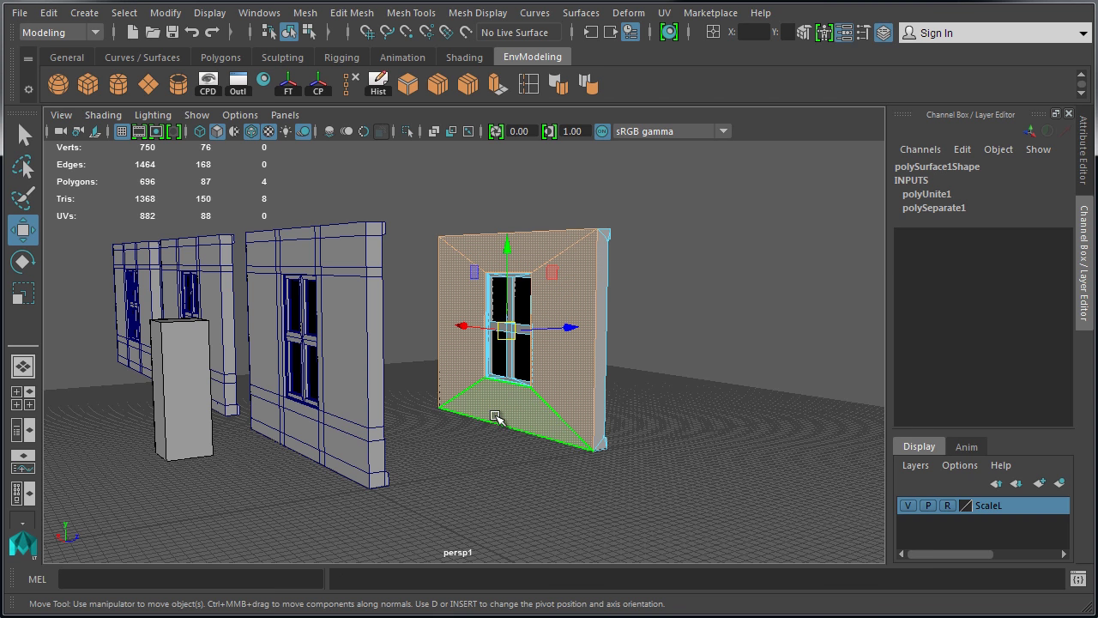
key("Delete")
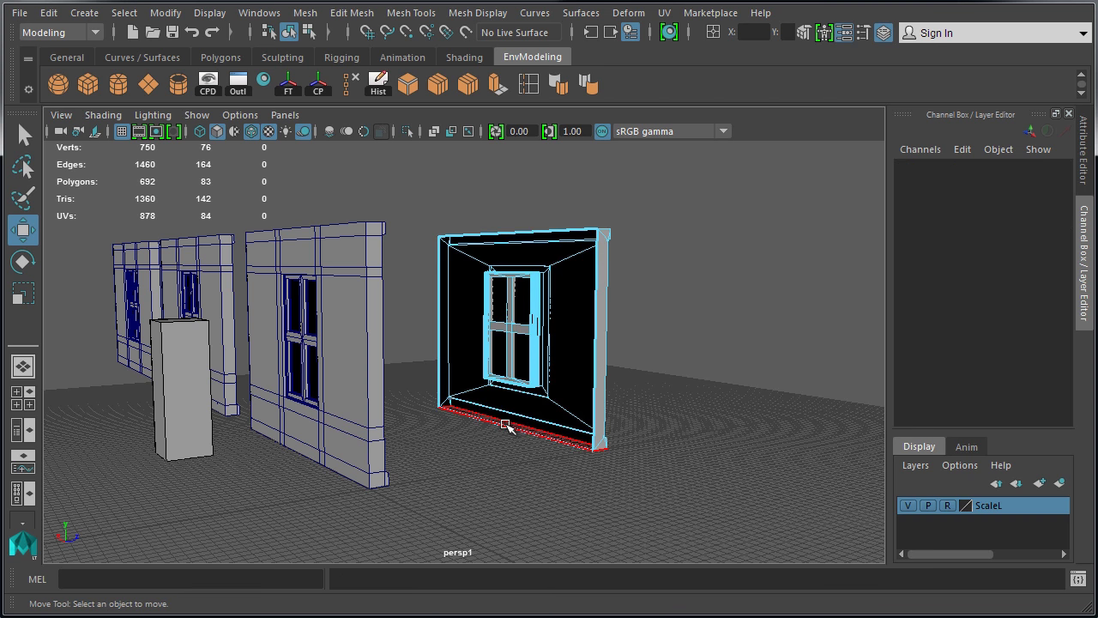
Step: Delete the wall's bottom edge and open Cleanup options for faces with more than 4 sides
left_click(505, 424)
key("Delete")
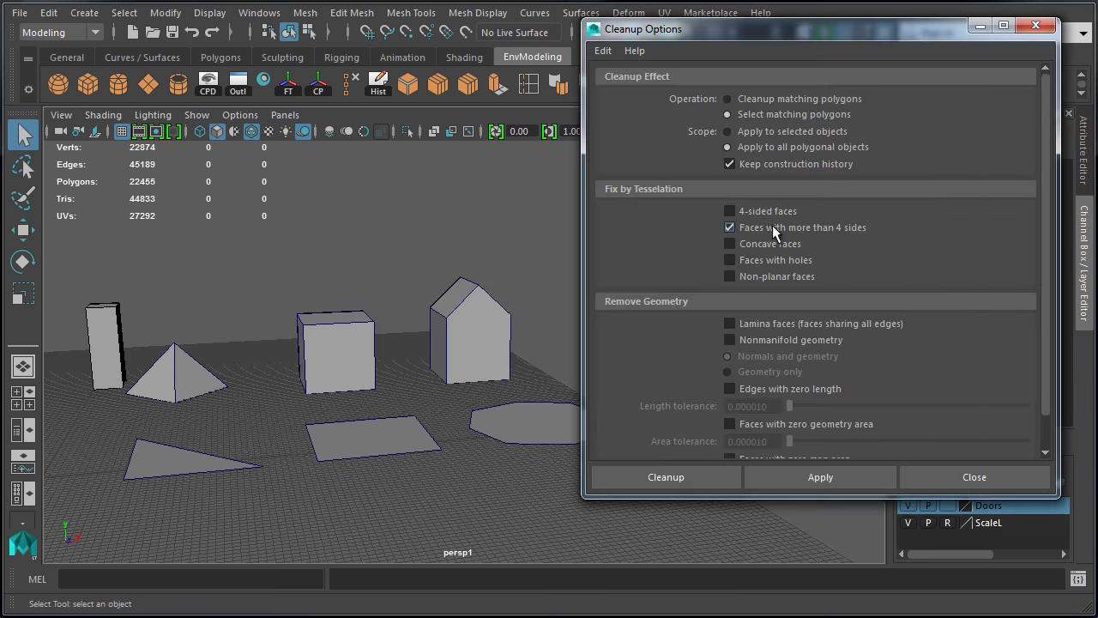
left_click(772, 225)
Step: Triangulate the house and octagon faces with more than four sides using Cleanup matching polygons
left_click(789, 99)
left_click(822, 475)
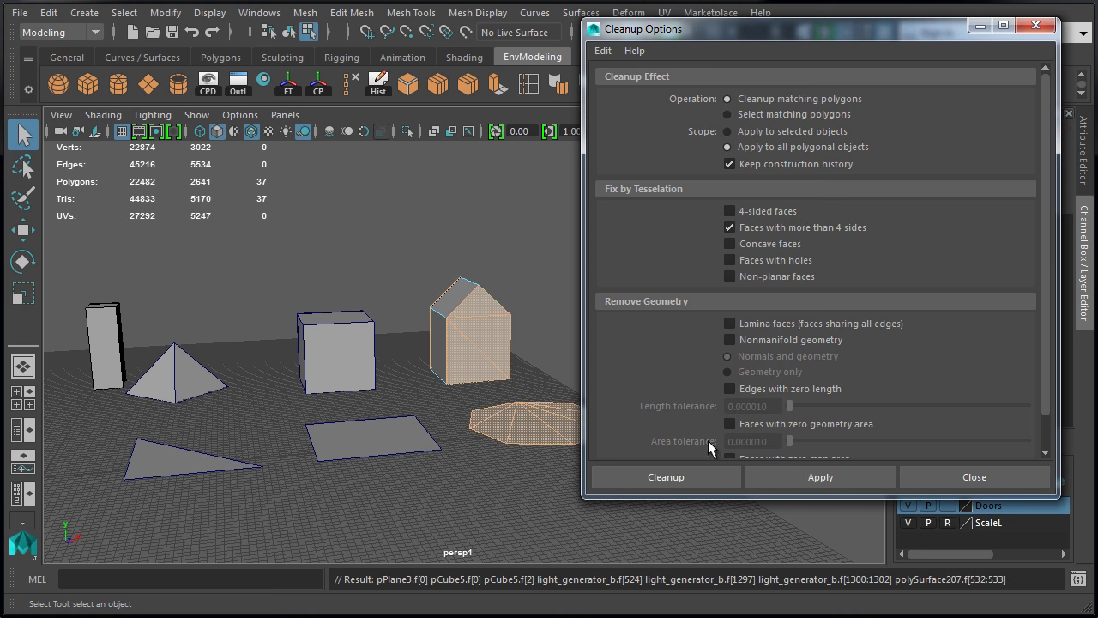
key("f")
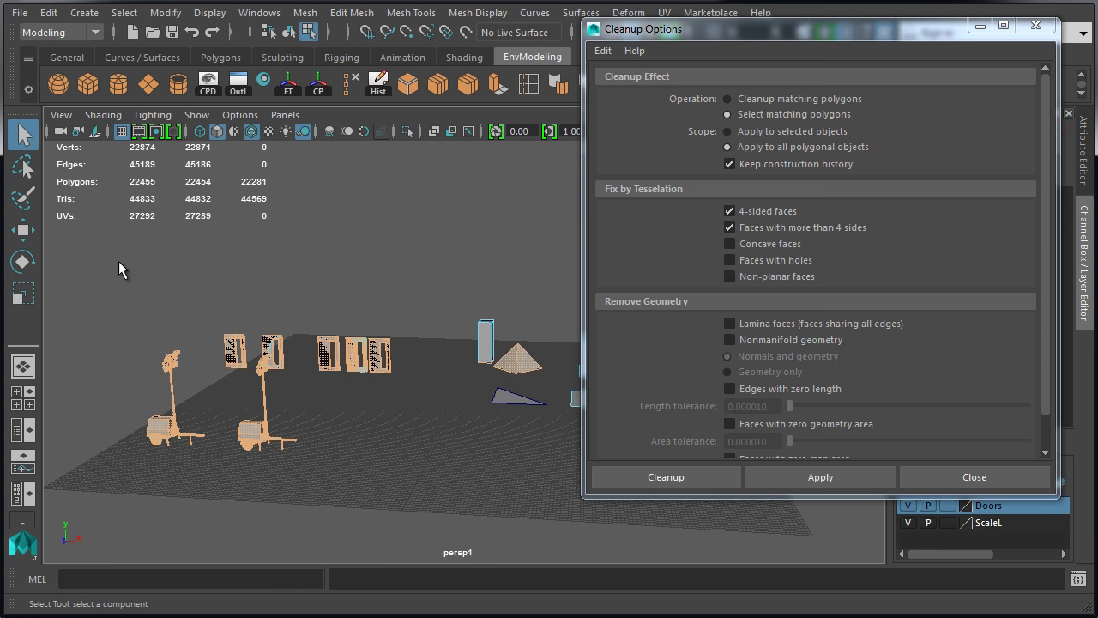
Step: Select the light towers, door panels and dome faces to check for other problem faces
left_click_drag(77, 237, 429, 496)
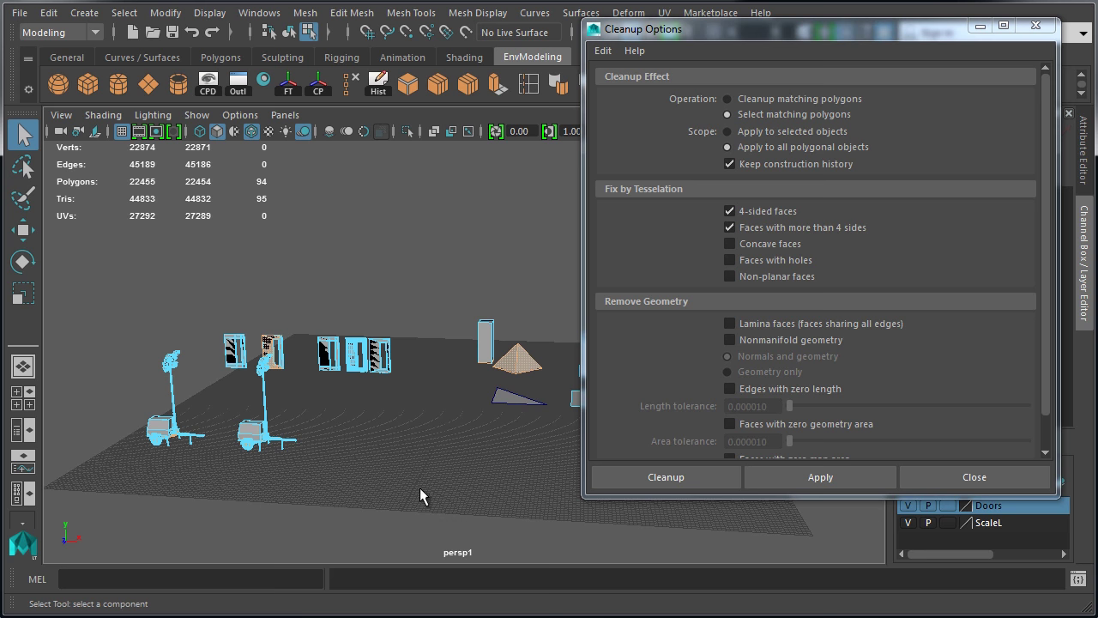
right_click_drag(184, 400, 549, 283, "alt")
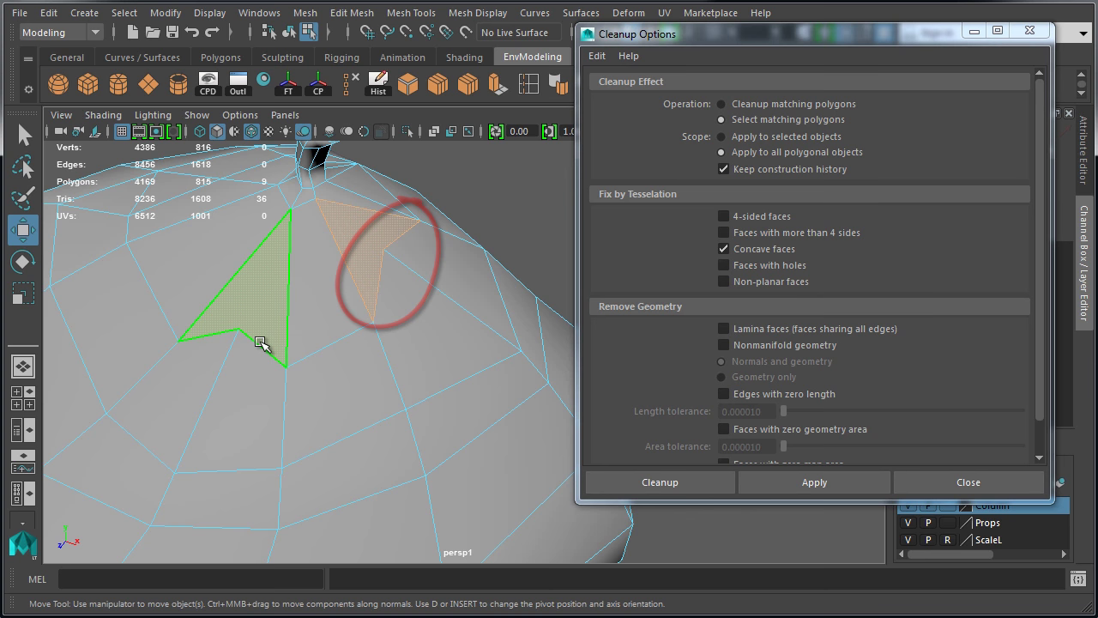
right_click_drag(268, 303, 258, 350)
left_click_drag(225, 315, 226, 375)
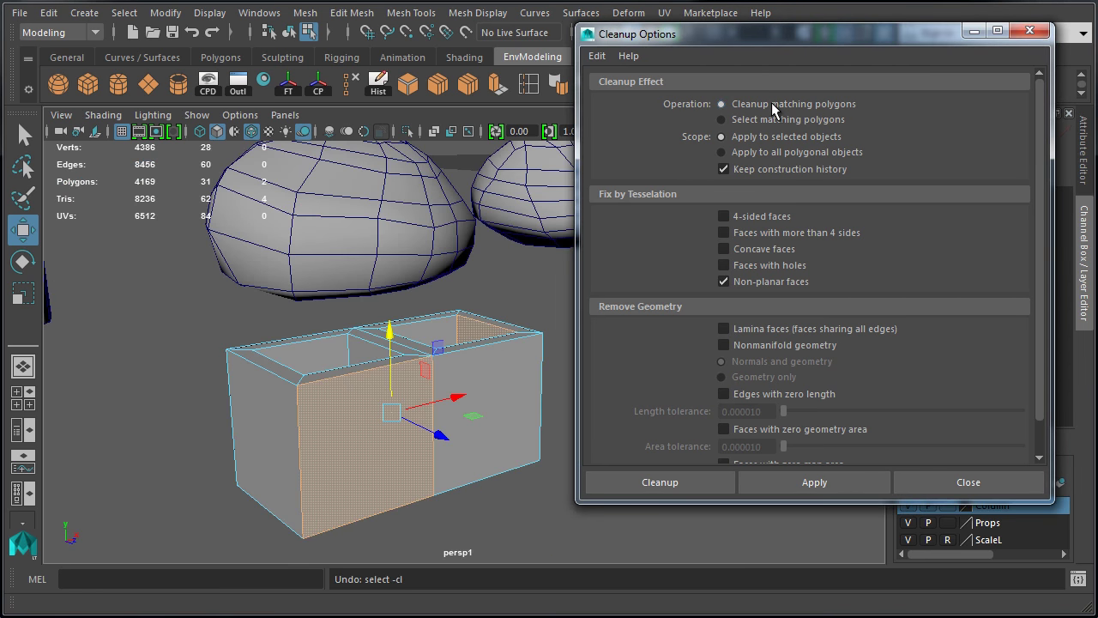
Step: Set the Cleanup options to target lamina faces on the selected wall face
left_click(846, 482)
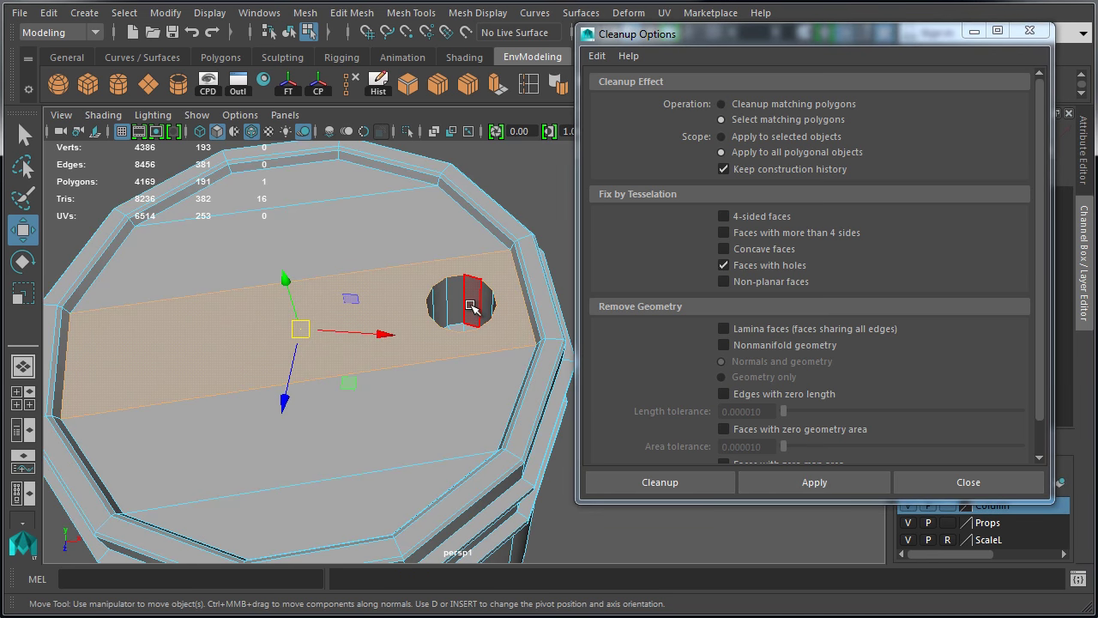
left_click(305, 12)
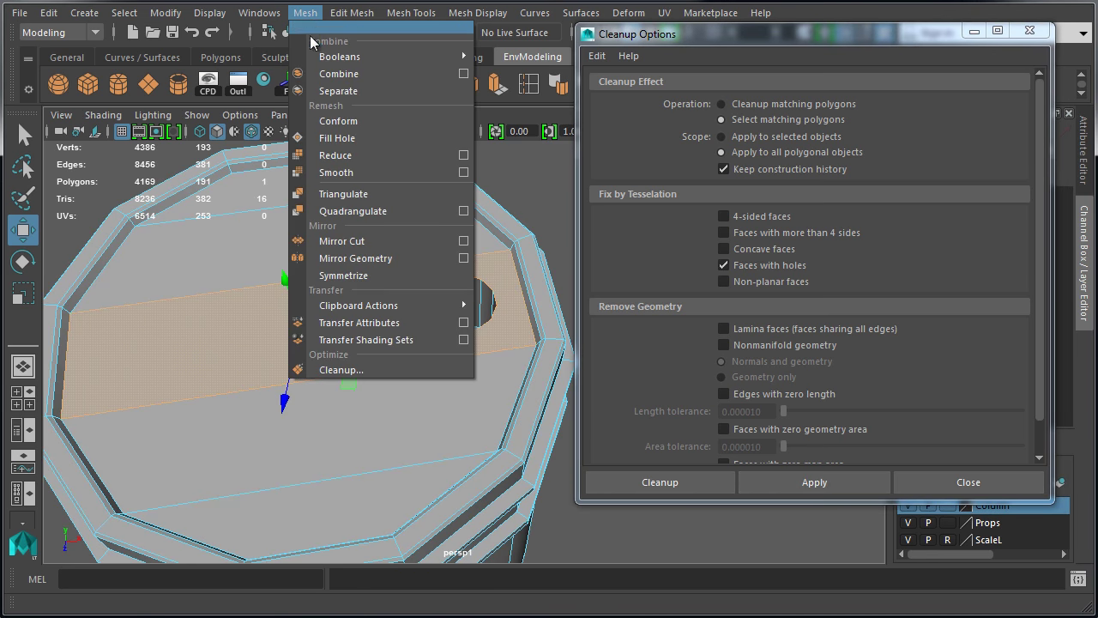
mouse_move(324, 67)
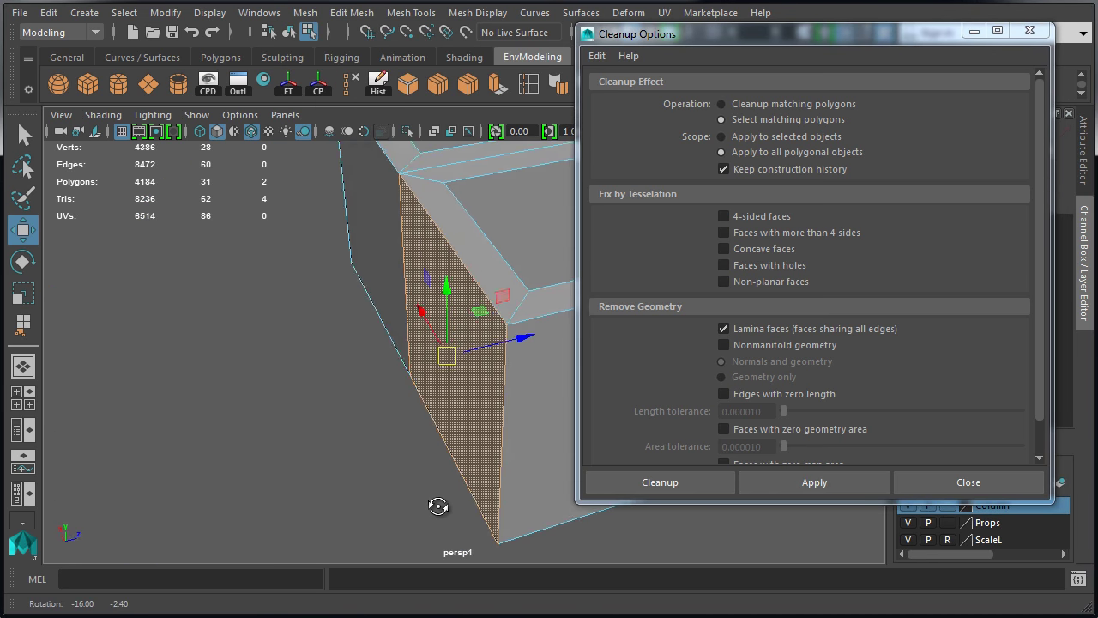
Step: Test-move the wall face, undo the move, and orbit around the wall
left_click_drag(446, 365, 367, 387)
key("ctrl+z")
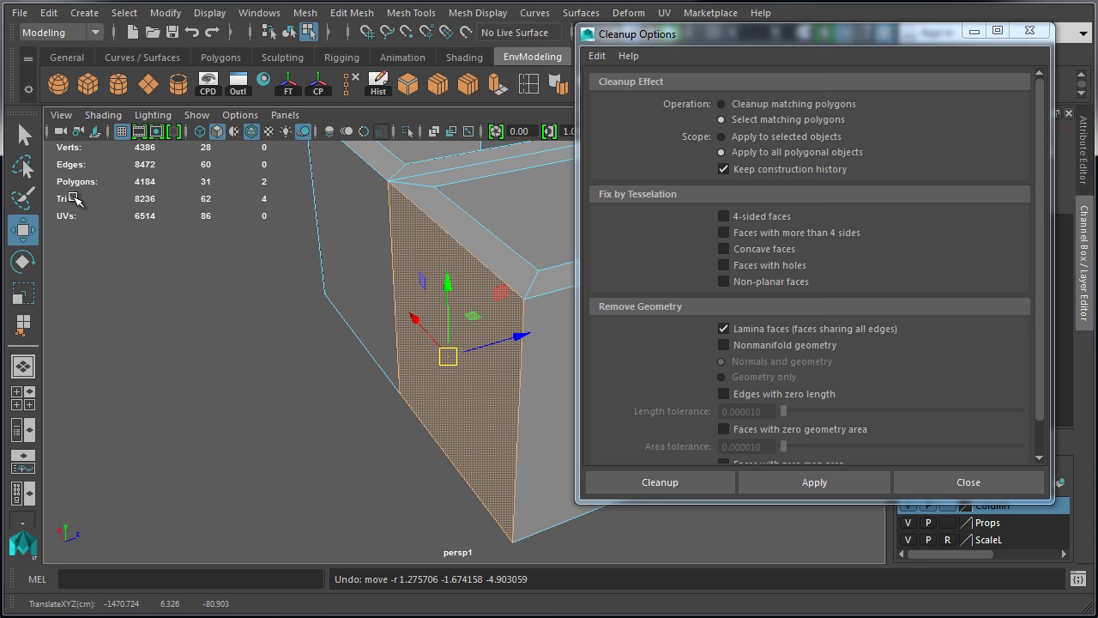
mouse_move(306, 284)
left_mouse_down("alt")
mouse_move(171, 263)
mouse_move(378, 254)
mouse_move(480, 177)
mouse_move(444, 215)
mouse_move(304, 286)
mouse_move(312, 280)
left_mouse_up("alt")
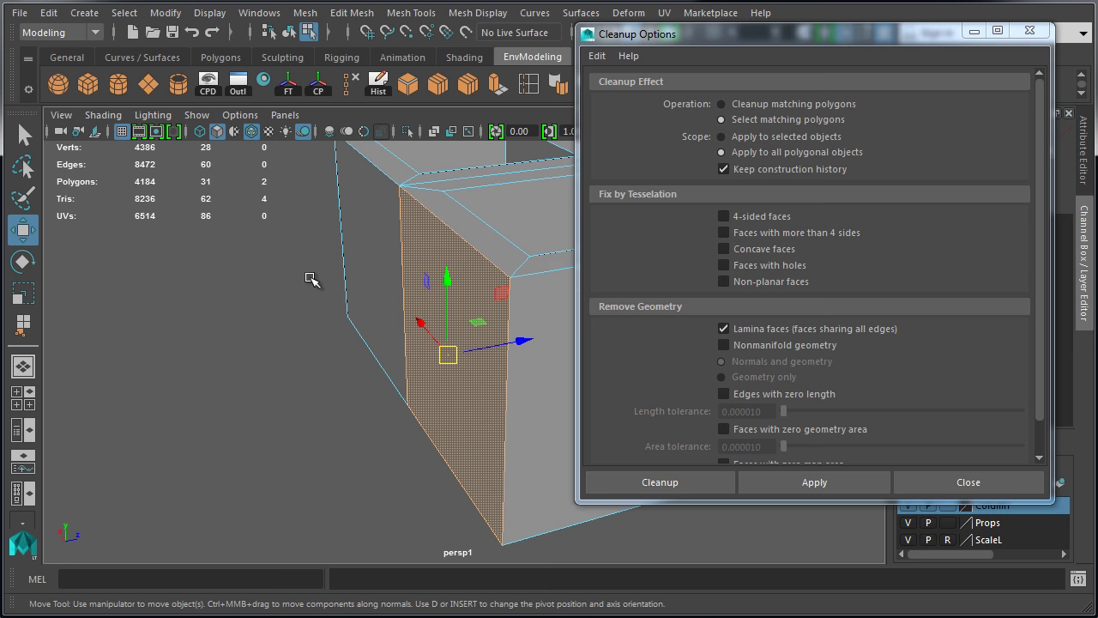
right_click_drag(346, 303, 265, 304)
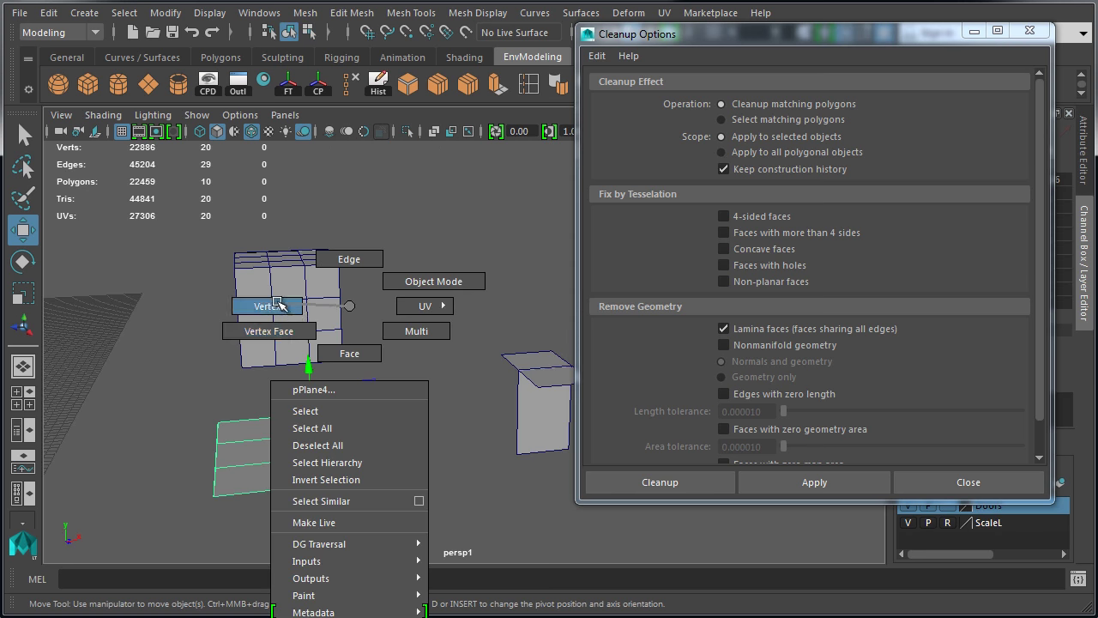
Step: Select a vertex of the plane, then the T-shaped object's edges, inspecting it from new angles
left_click(352, 452)
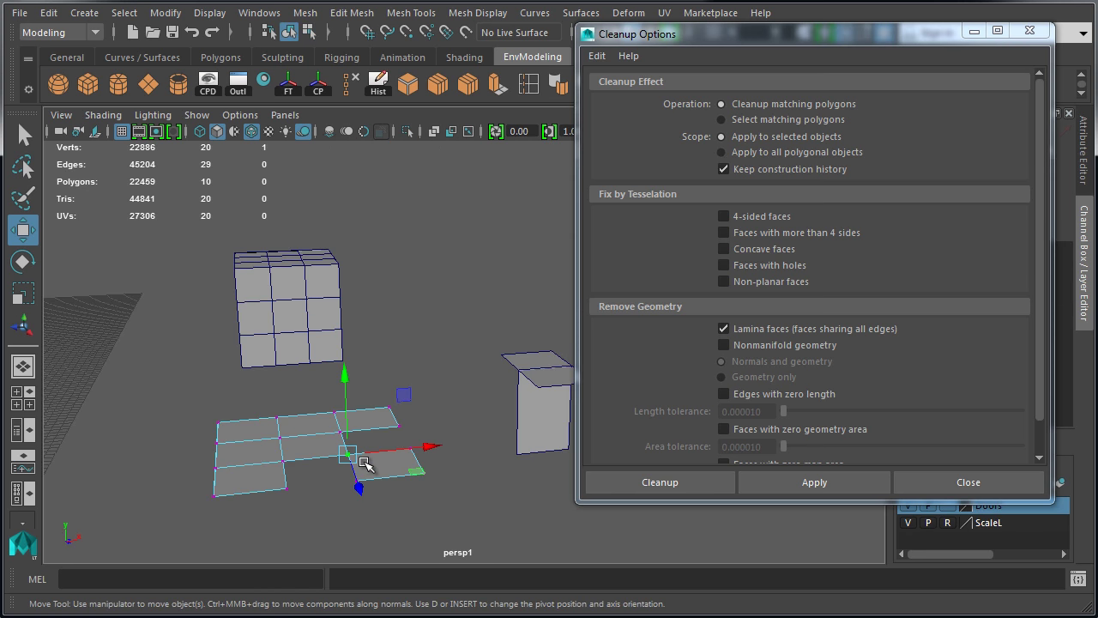
right_click_drag(364, 463, 391, 403, "alt")
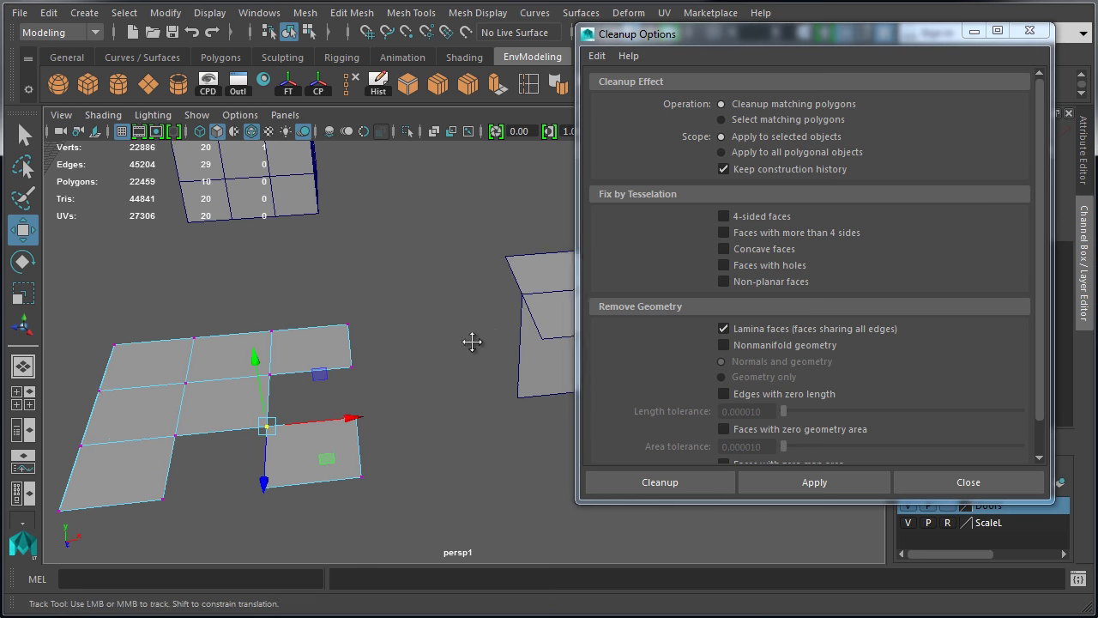
left_click_drag(473, 338, 530, 274, "alt")
left_click(525, 274)
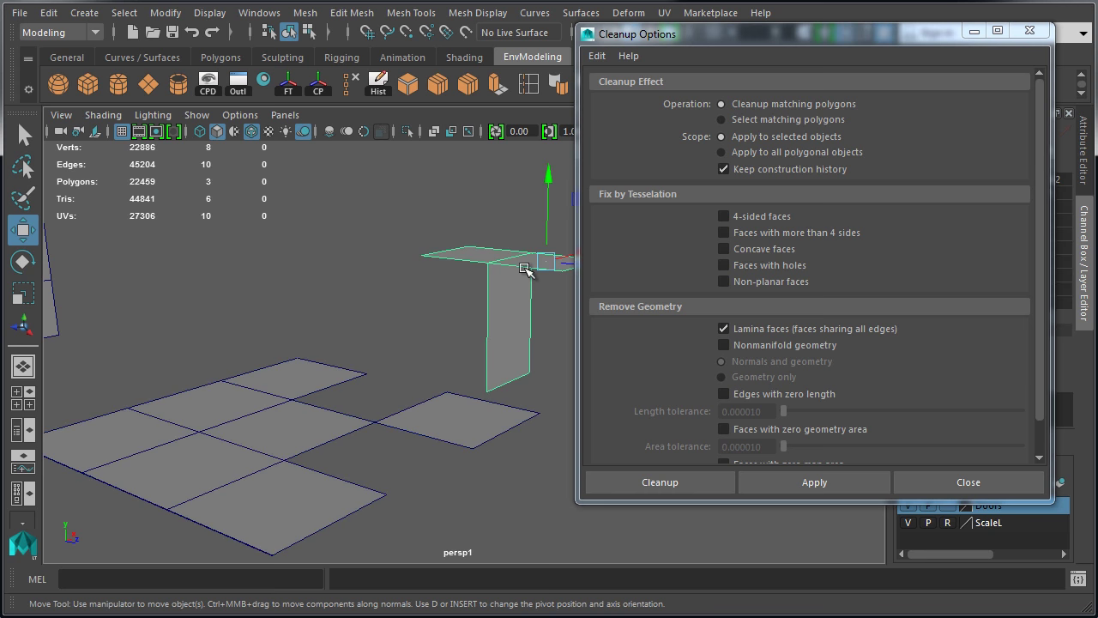
right_click_drag(523, 272, 520, 226)
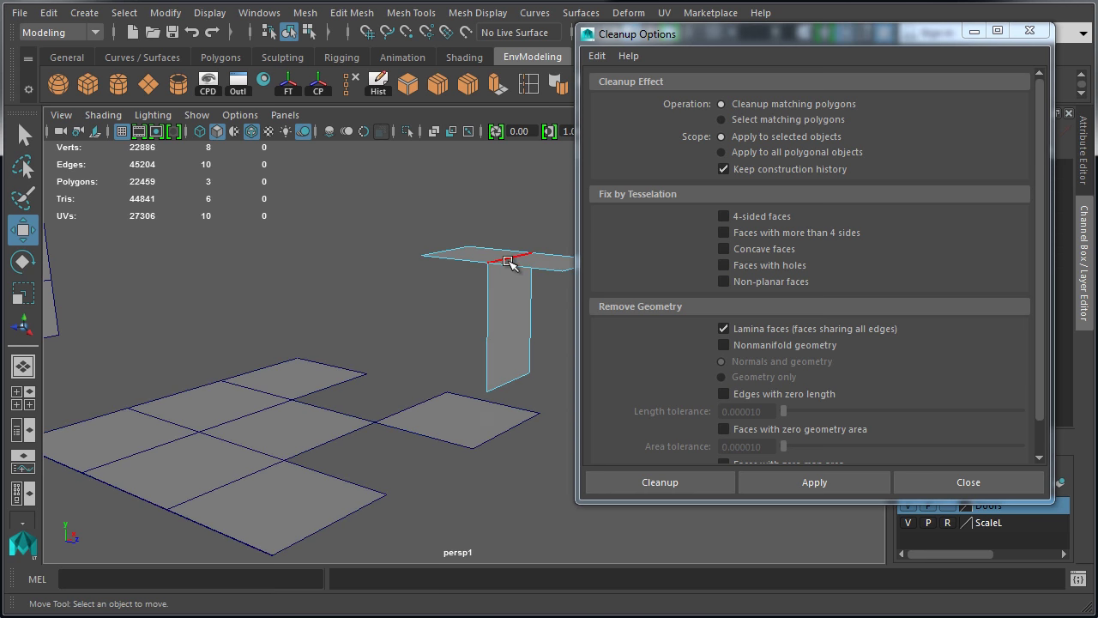
left_click_drag(509, 257, 456, 275, "alt")
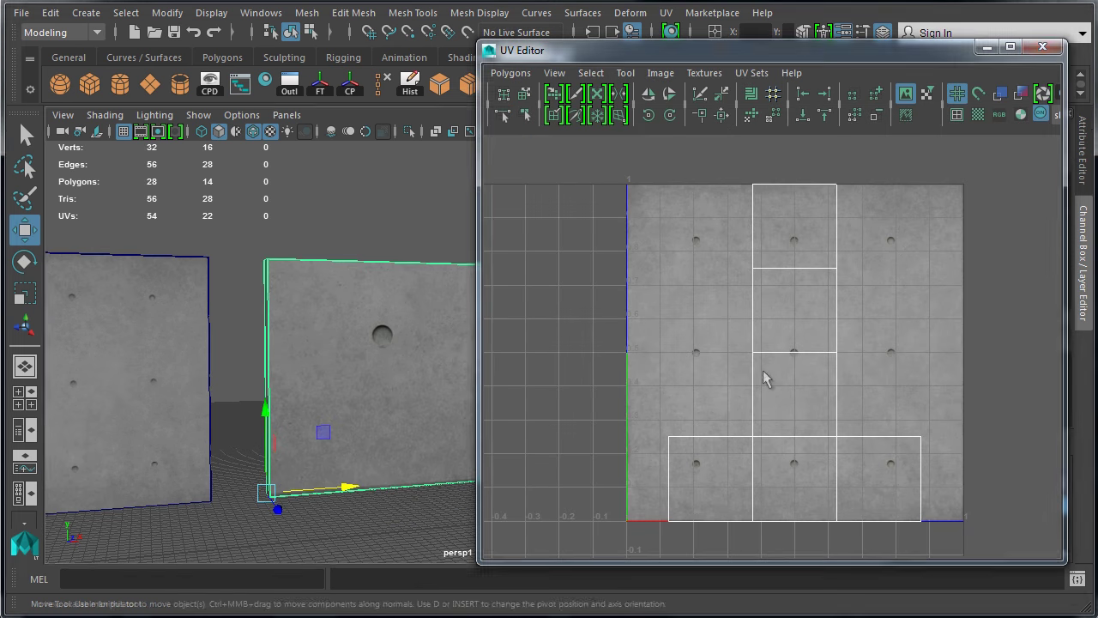
Step: Test-move the selected UVs, undo, and select the left wall panel to show its UVs
right_click_drag(763, 311, 828, 313)
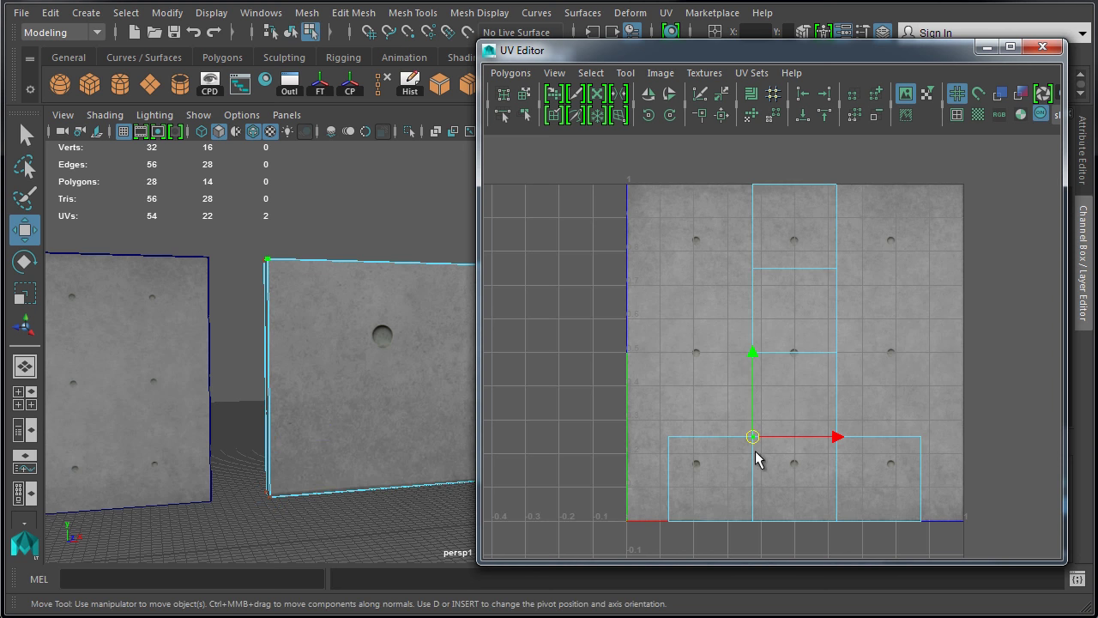
left_click_drag(755, 458, 721, 397)
key("ctrl+z")
left_click(182, 355)
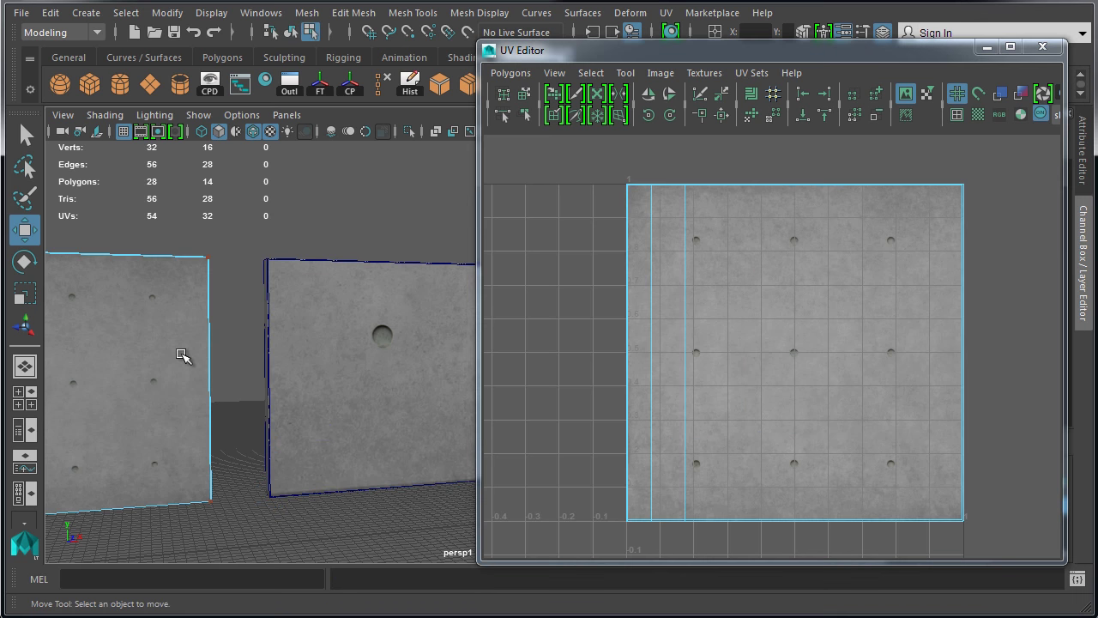
right_click_drag(183, 356, 212, 294)
left_click(211, 294)
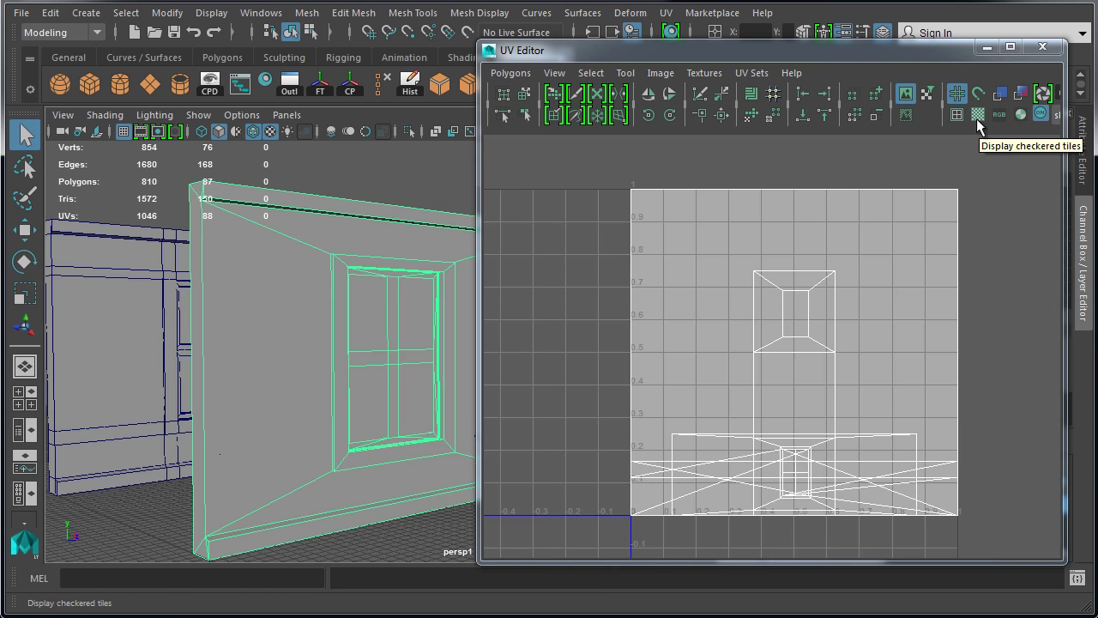
Step: Turn on the checkered tile preview and inspect the window wall from several angles
left_click(976, 119)
right_click_drag(377, 355, 249, 382, "alt")
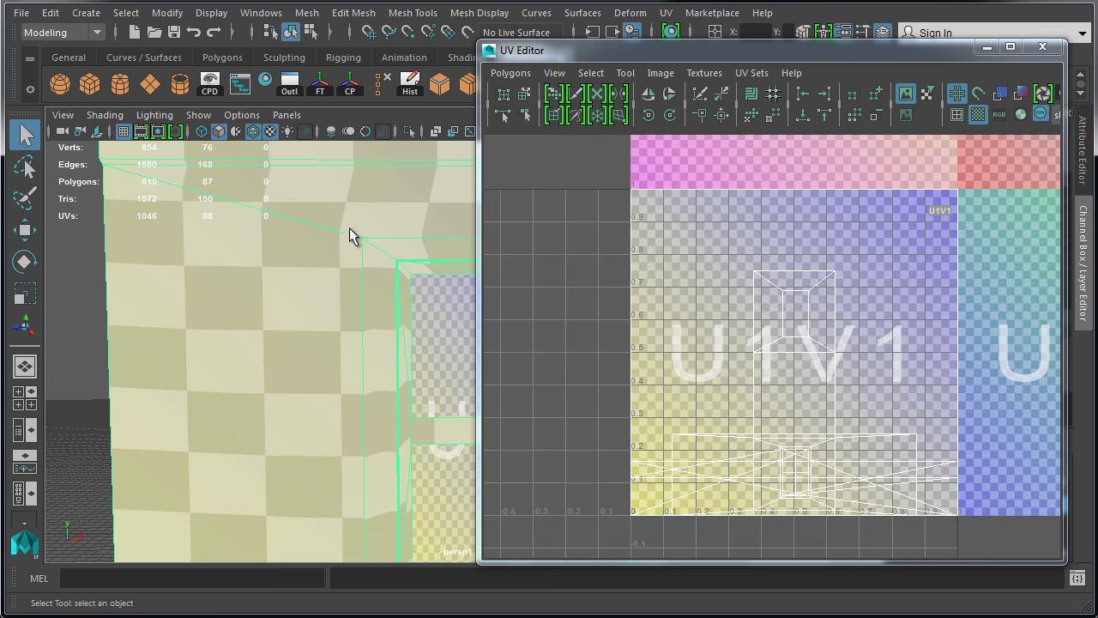
left_click_drag(349, 227, 331, 308, "alt")
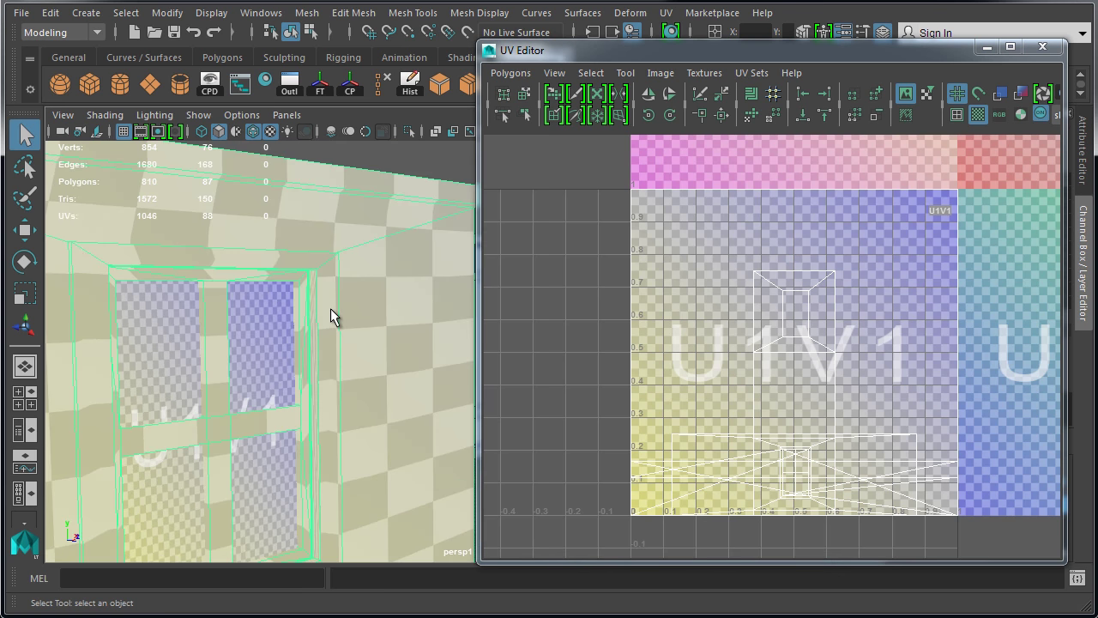
right_click_drag(412, 381, 280, 373, "alt")
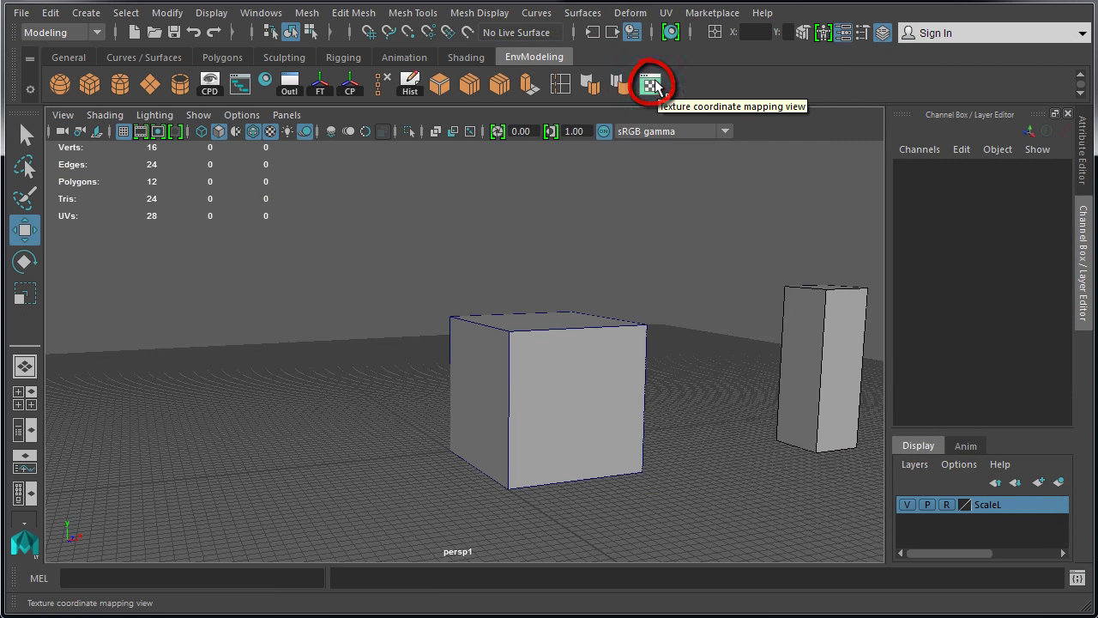
Step: Change phong1's colour from grey to dark blue-violet in the Attribute Editor
left_click(656, 81)
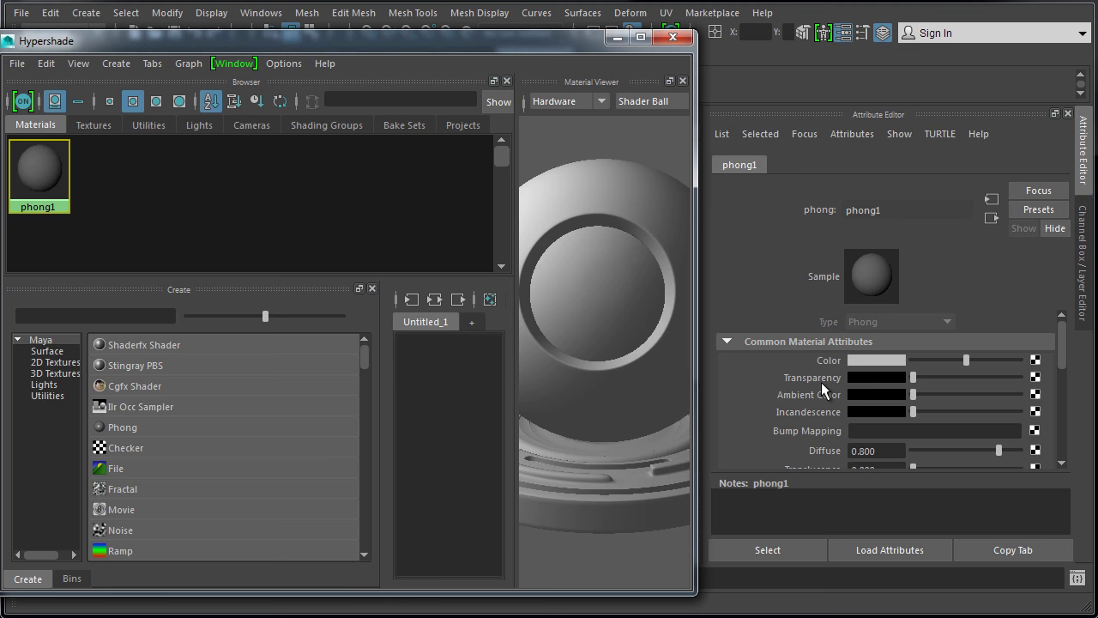
scroll(821, 382, "down", 6)
scroll(821, 381, "up", 6)
left_click_drag(501, 49, 515, 422)
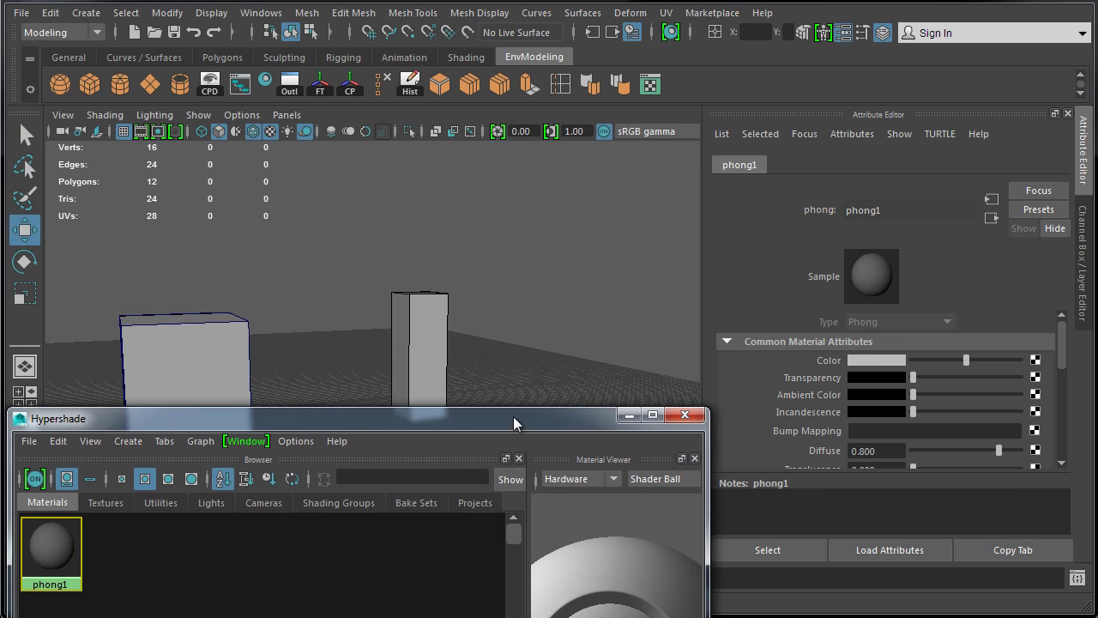
left_click(895, 360)
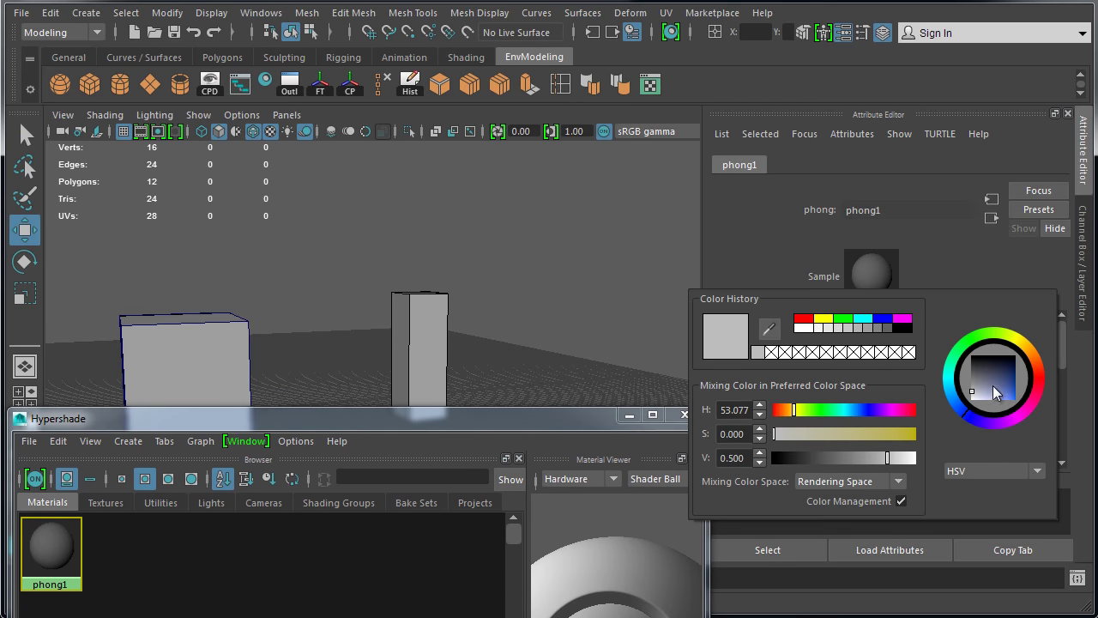
left_click_drag(993, 385, 994, 394)
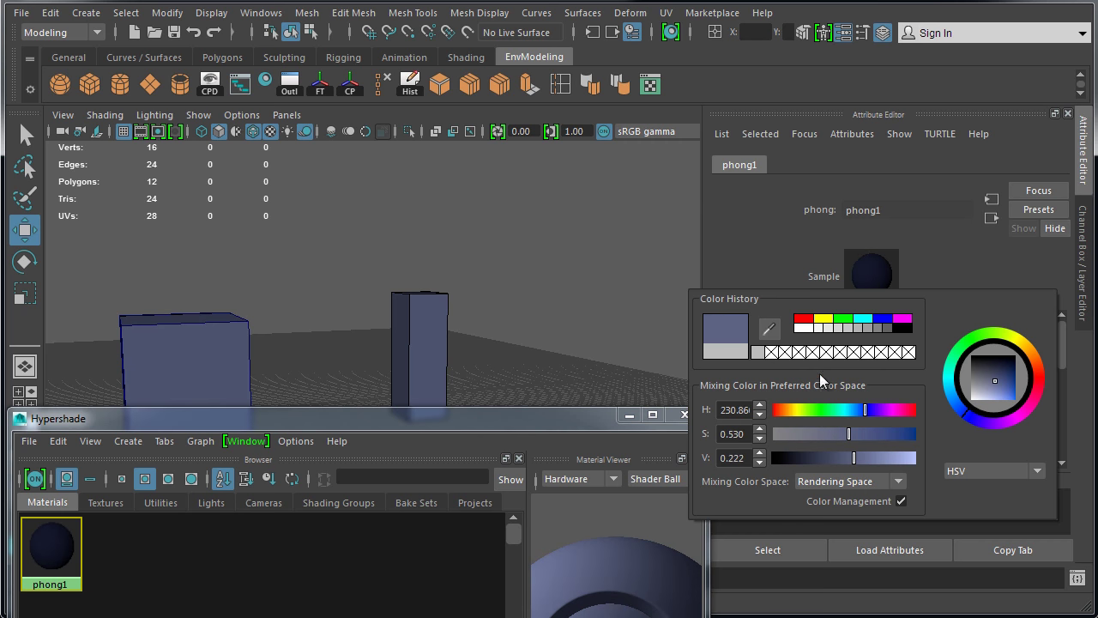
Step: Assign firstmaterial to the selected object, then select the right grey cube
right_click(131, 538)
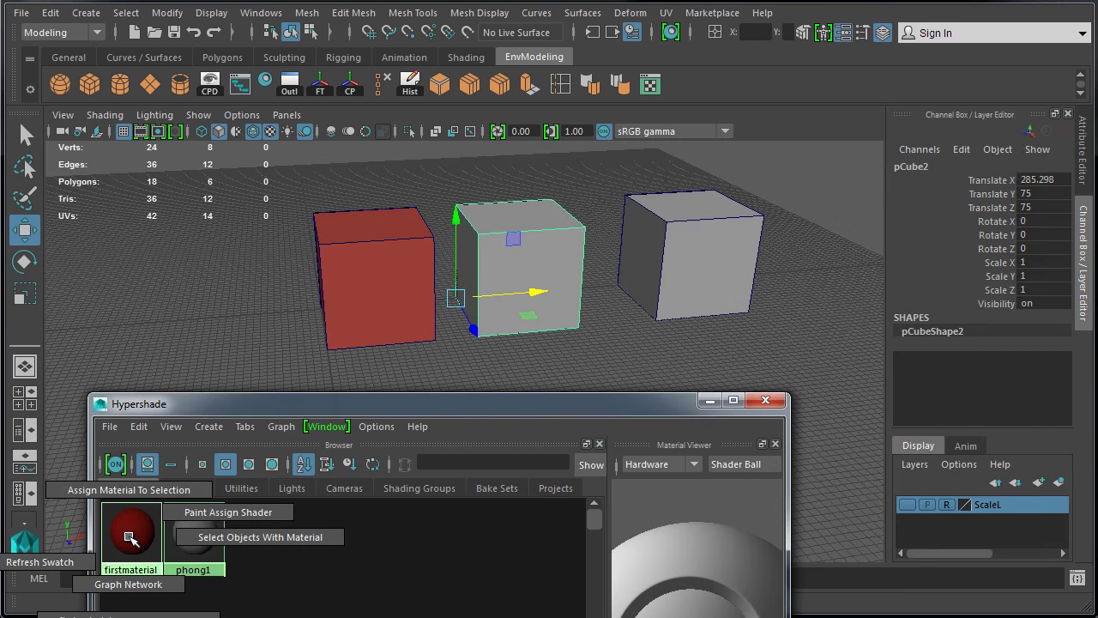
right_click_drag(131, 538, 134, 495)
left_click(681, 241)
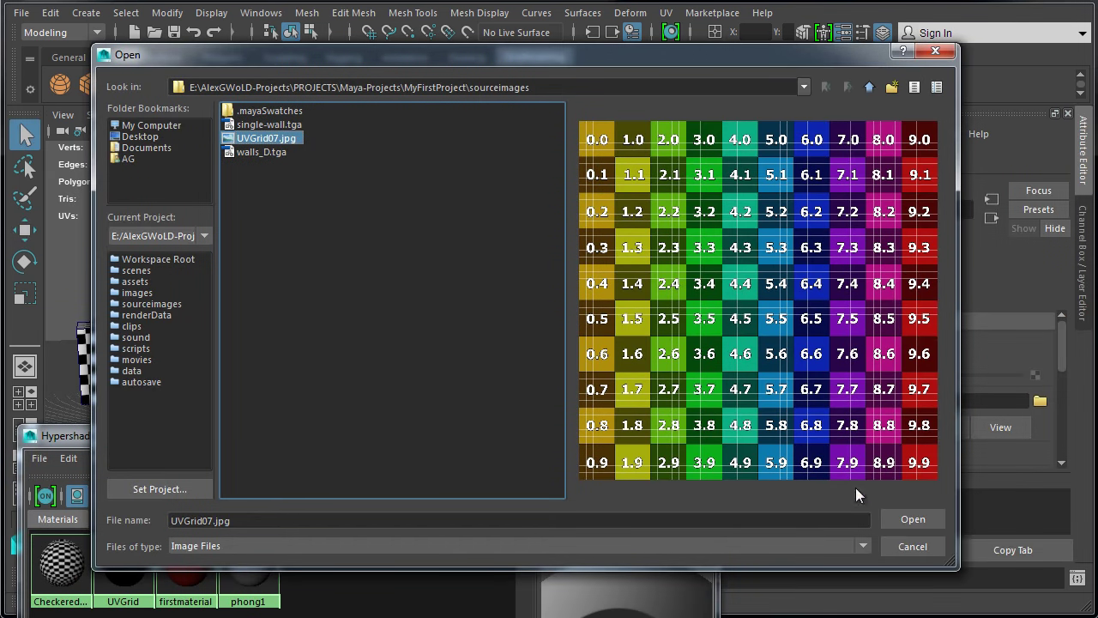
Step: Load UVGrid07.jpg into the UVGrid texture and apply UVGrid to the grey cube
left_click(915, 520)
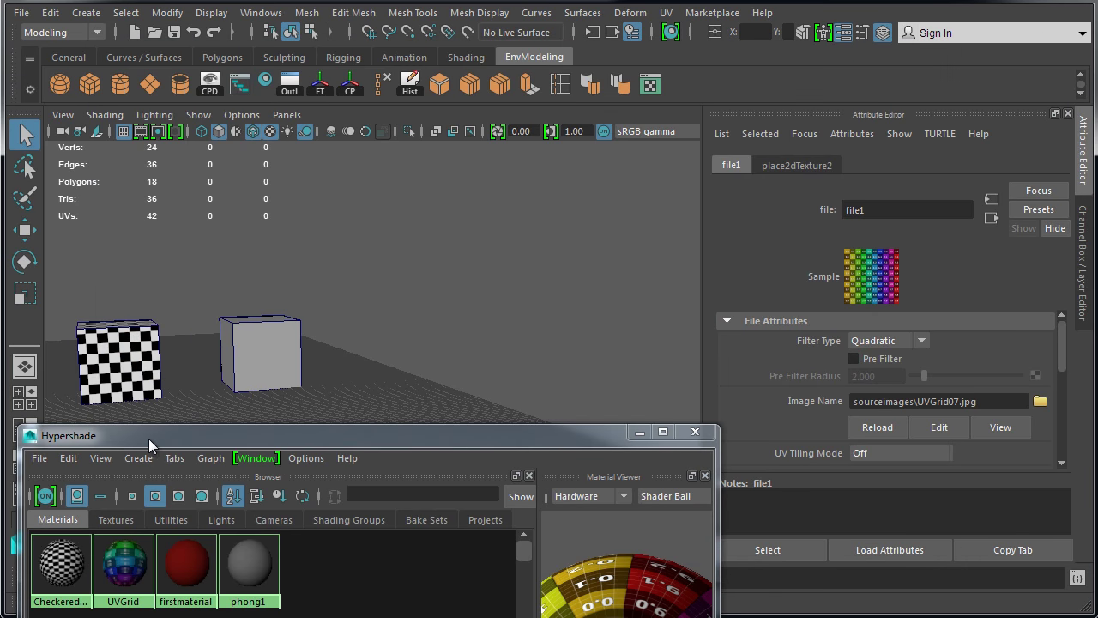
middle_click_drag(128, 559, 260, 347)
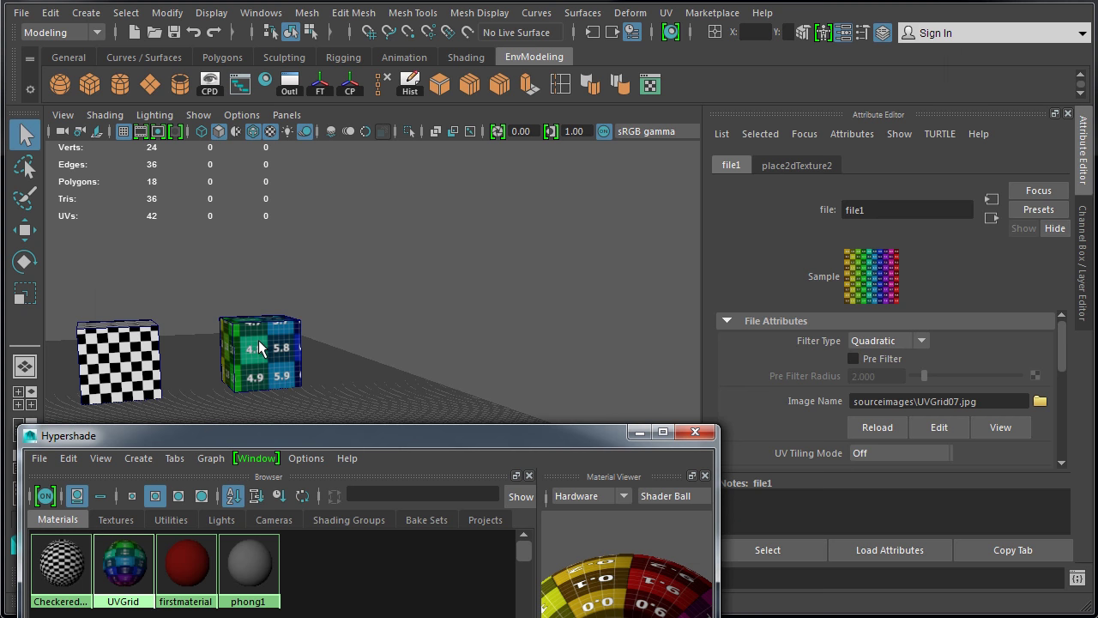
key("ctrl+a")
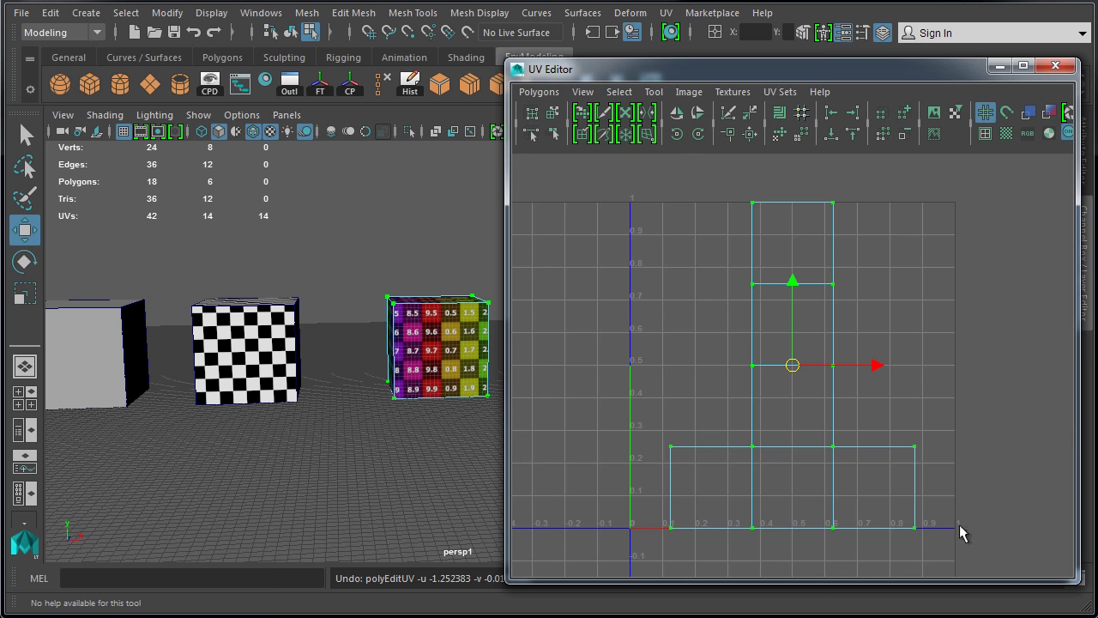
Step: Select the textured cube, trial-rotate its UV shell, then undo the rotation
left_click(967, 202)
right_click_drag(453, 336, 532, 283)
left_click(496, 306)
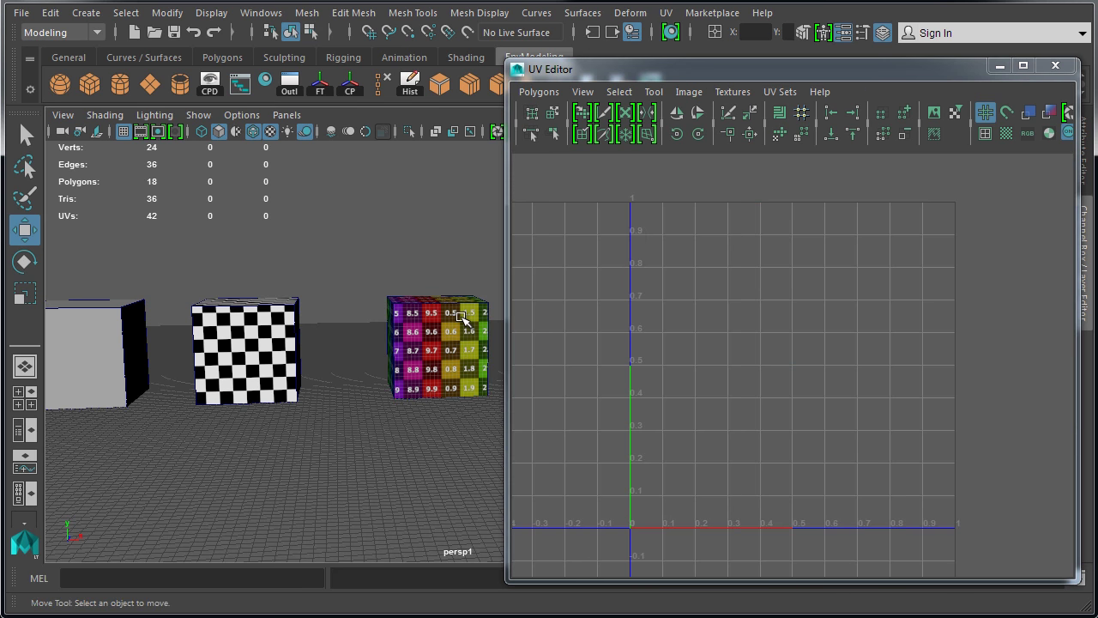
left_click(464, 319)
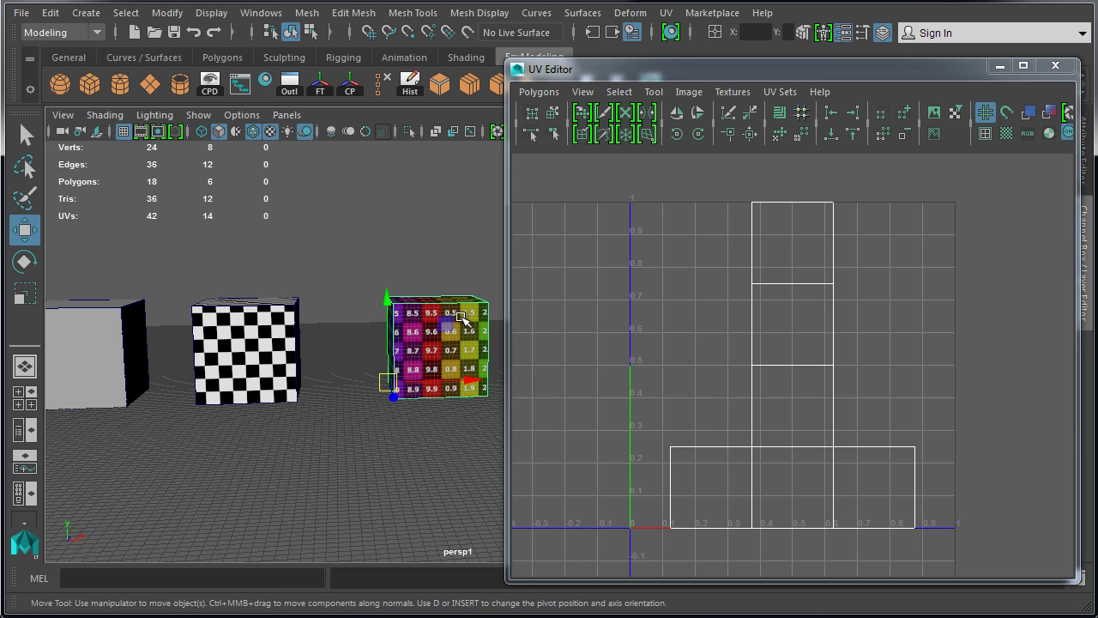
left_click(268, 318)
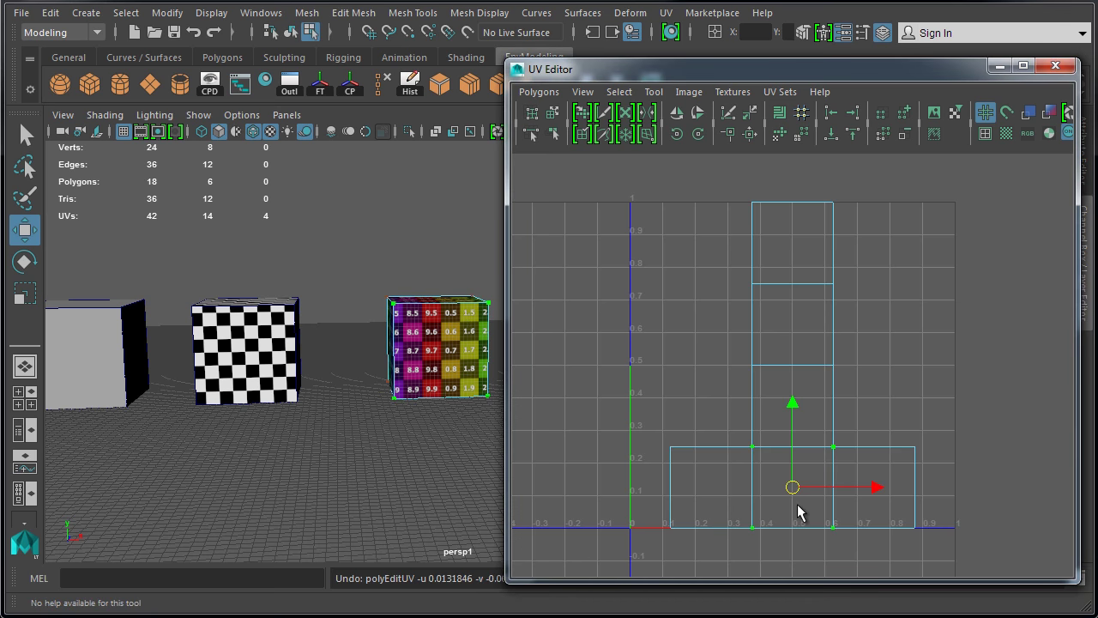
key("e")
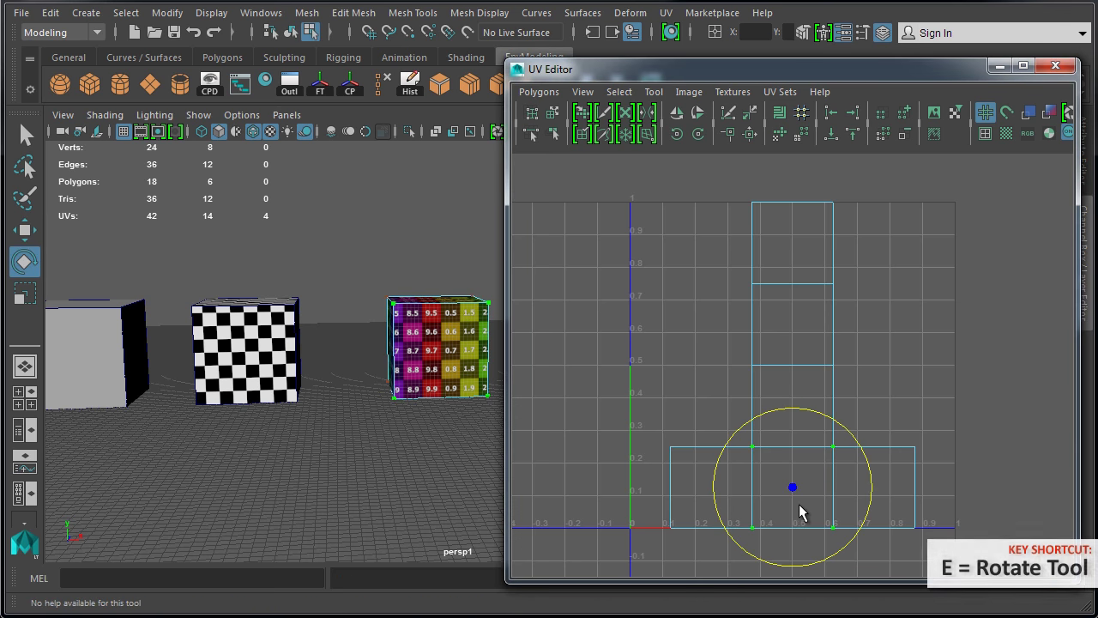
left_click_drag(838, 429, 871, 460)
key("ctrl+z")
key("w")
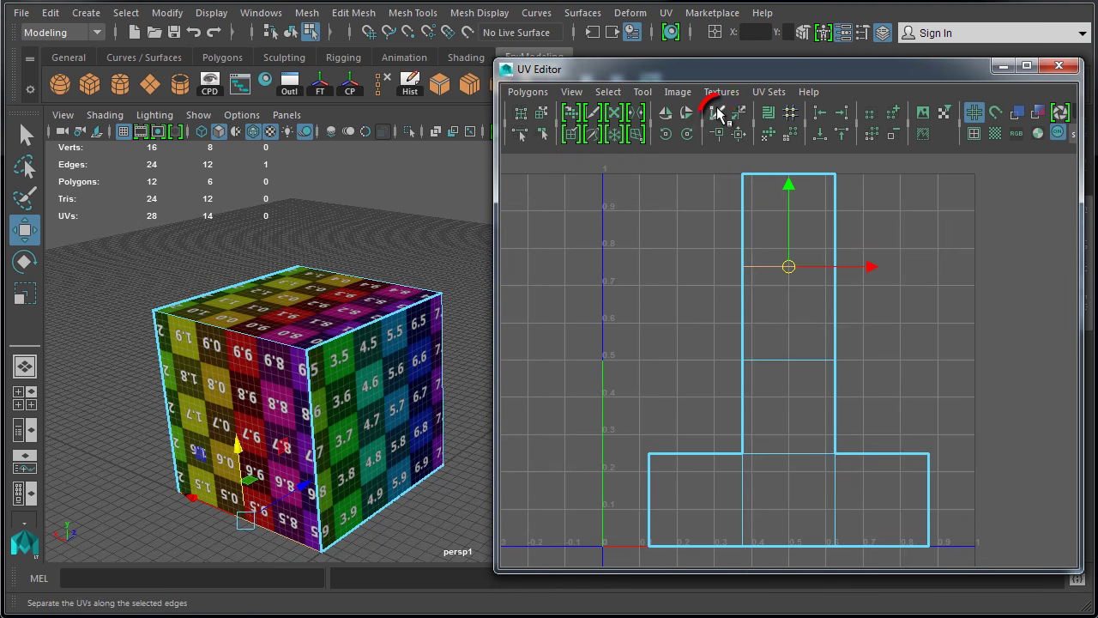
Step: Cut the UVs along the selected edges and move a corner UV upward
left_click(719, 113)
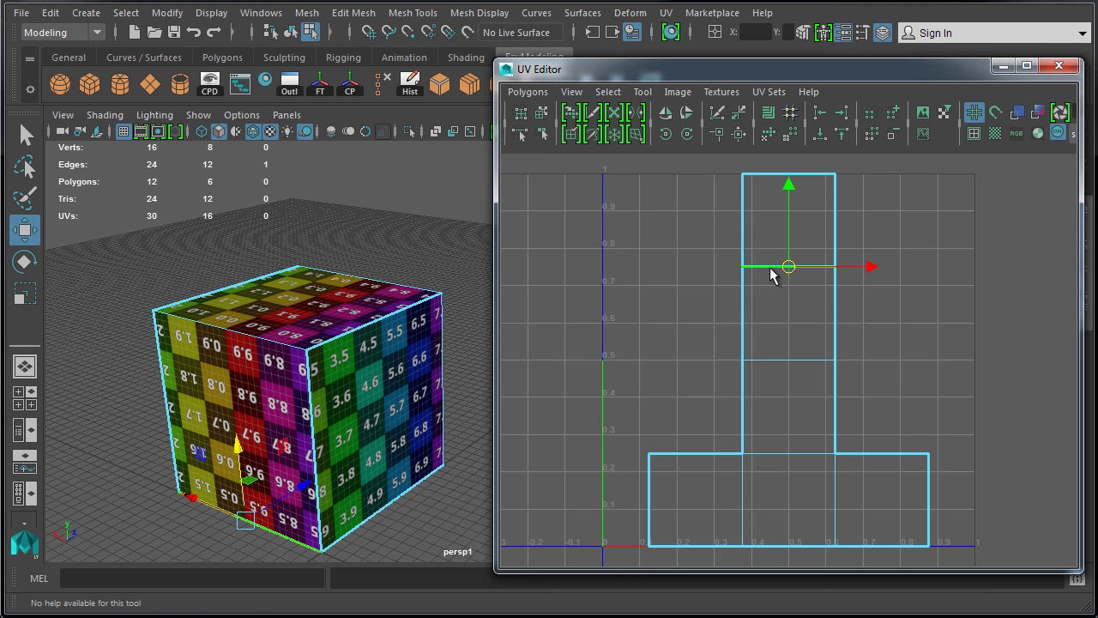
left_click(743, 267)
left_click_drag(743, 267, 747, 298)
left_click(746, 263)
left_click(747, 266)
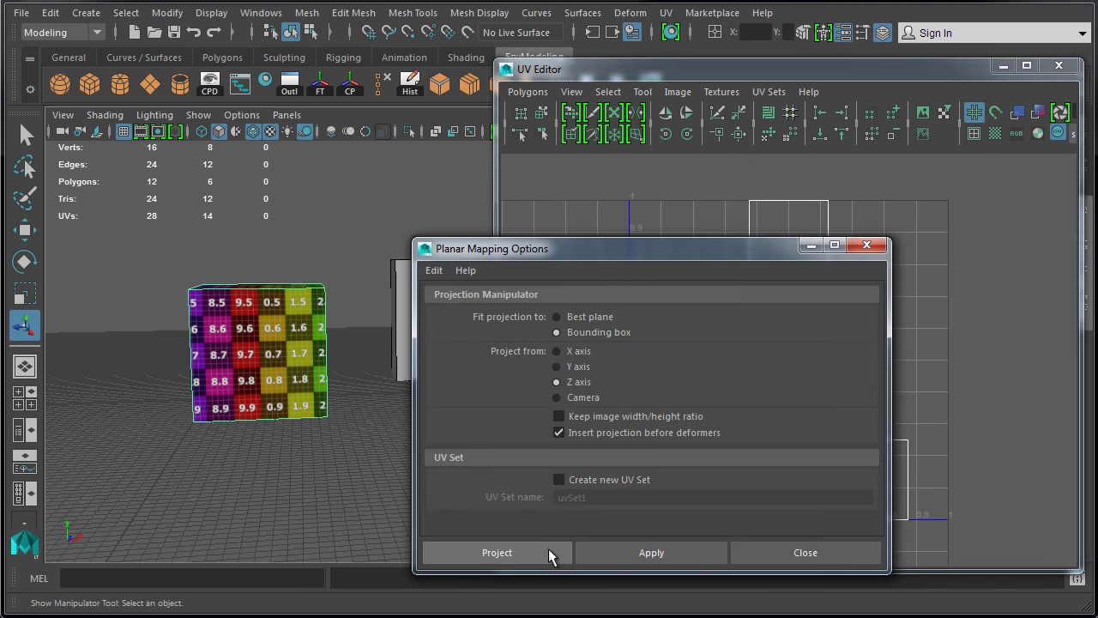
Step: Apply a planar projection to the cube, then try automatic UV mapping on a cube
left_click(497, 553)
left_click_drag(400, 480, 478, 472, "alt")
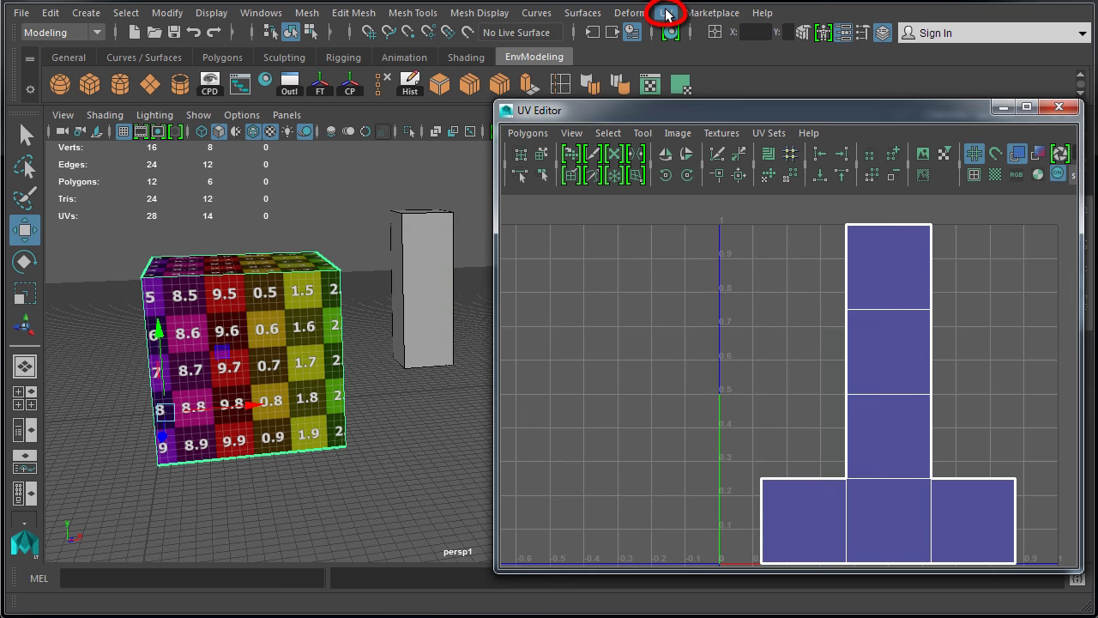
left_click(667, 13)
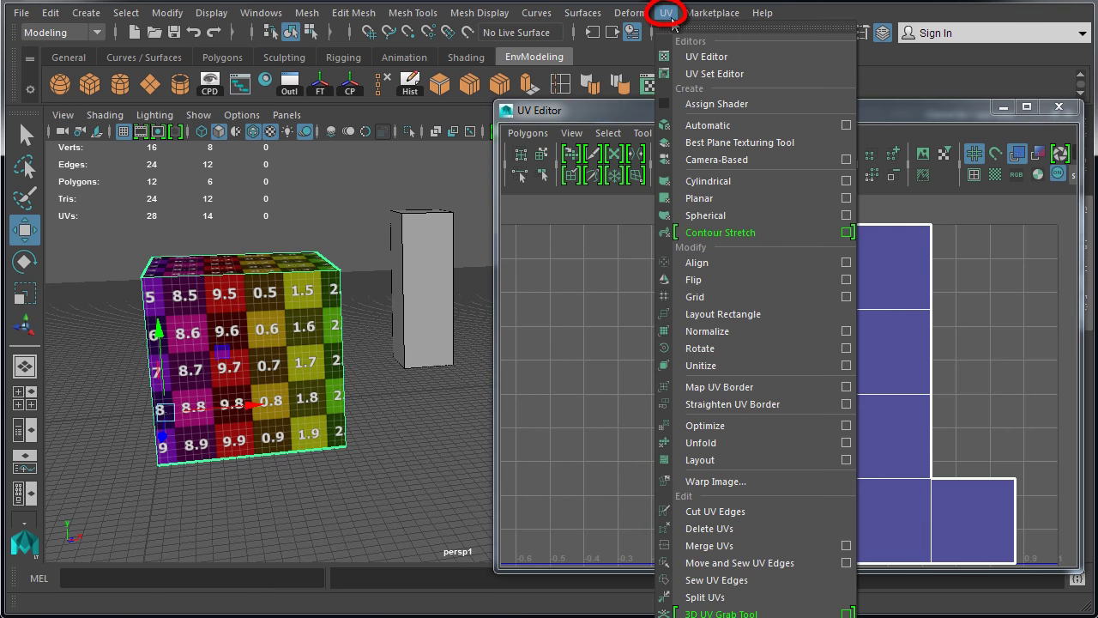
left_click(705, 125)
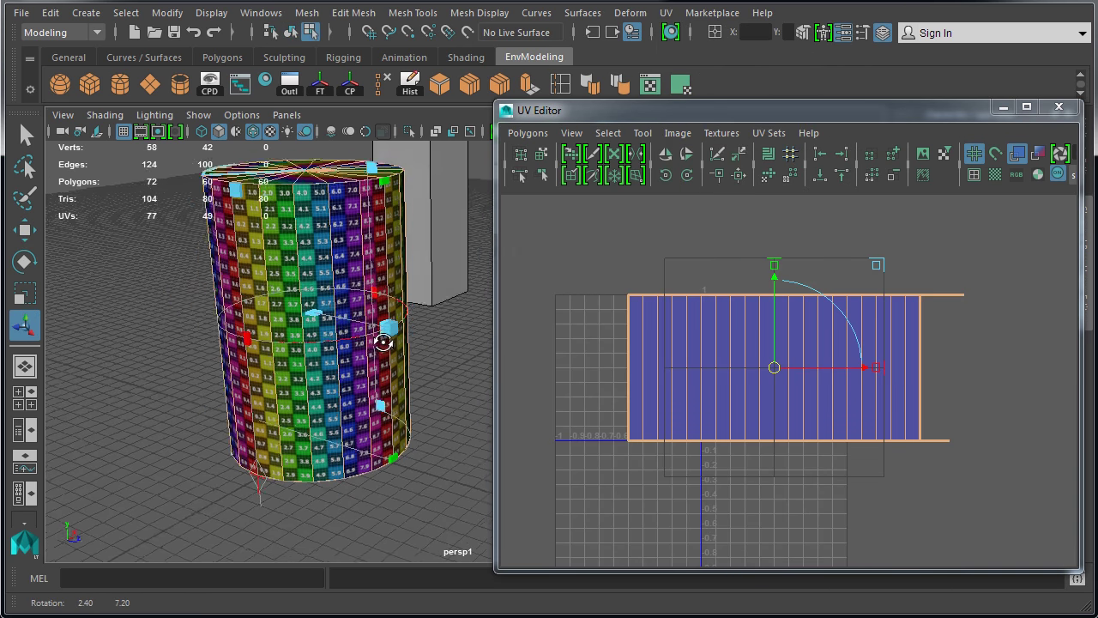
left_click_drag(377, 351, 395, 367, "alt")
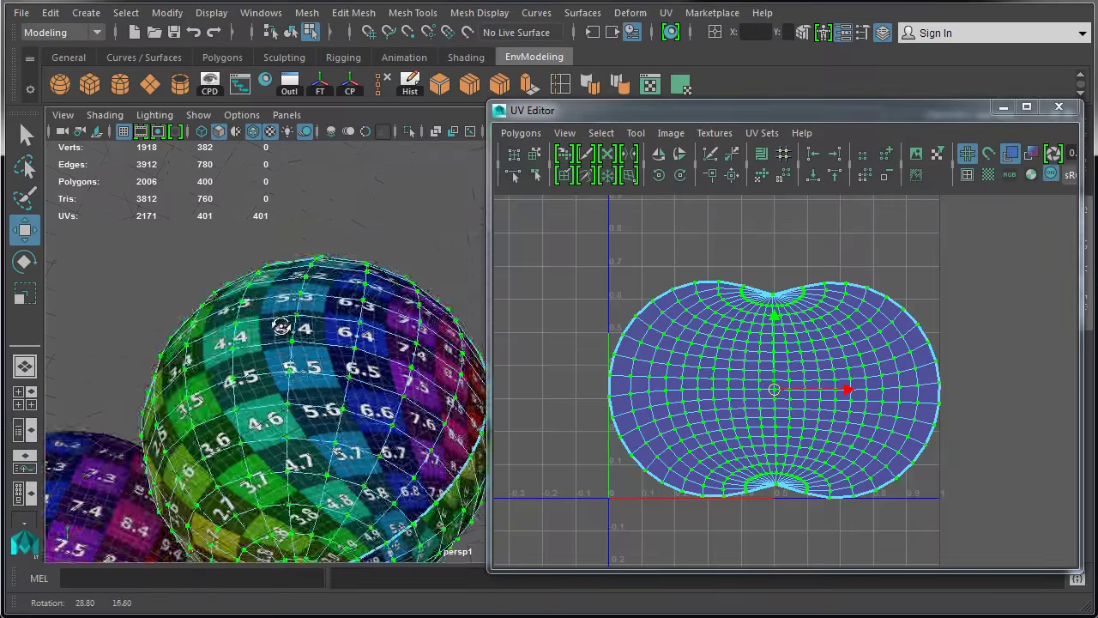
left_click_drag(197, 421, 277, 438, "alt")
right_click_drag(277, 438, 361, 230, "alt")
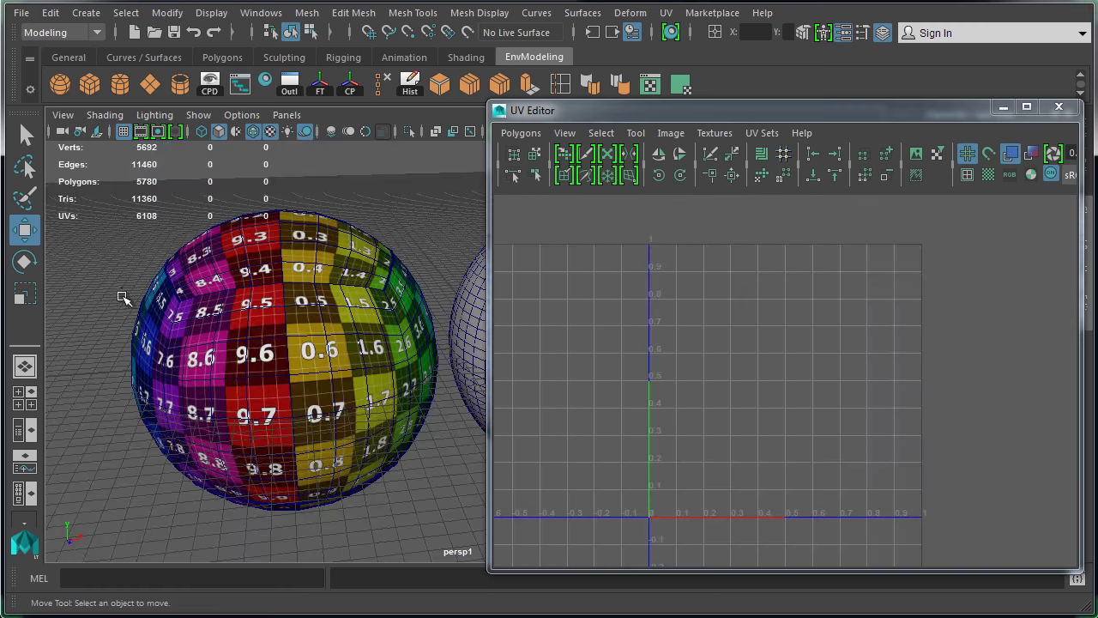
left_click_drag(123, 298, 179, 256, "alt")
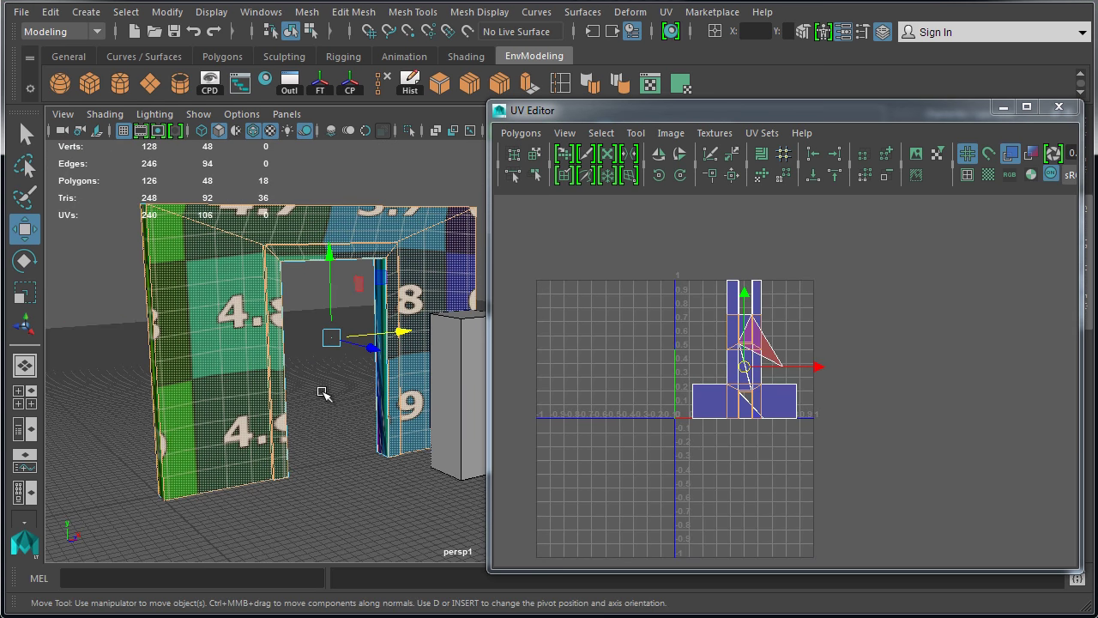
Step: Project the doorway wall's UVs along Z and slide its UV shell right
left_click(666, 12)
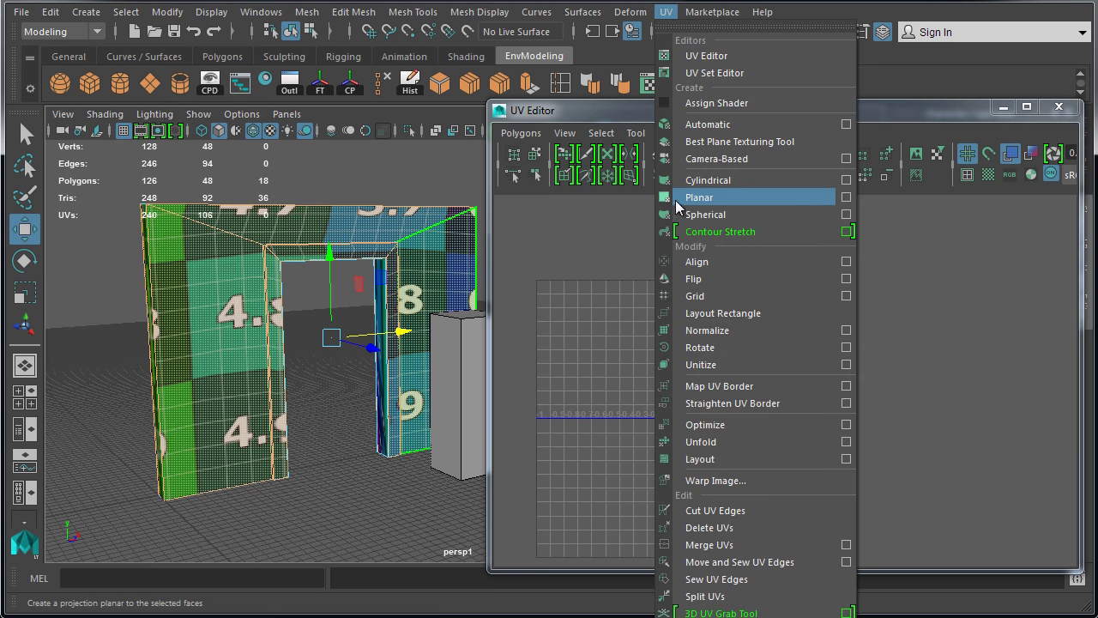
left_click(846, 197)
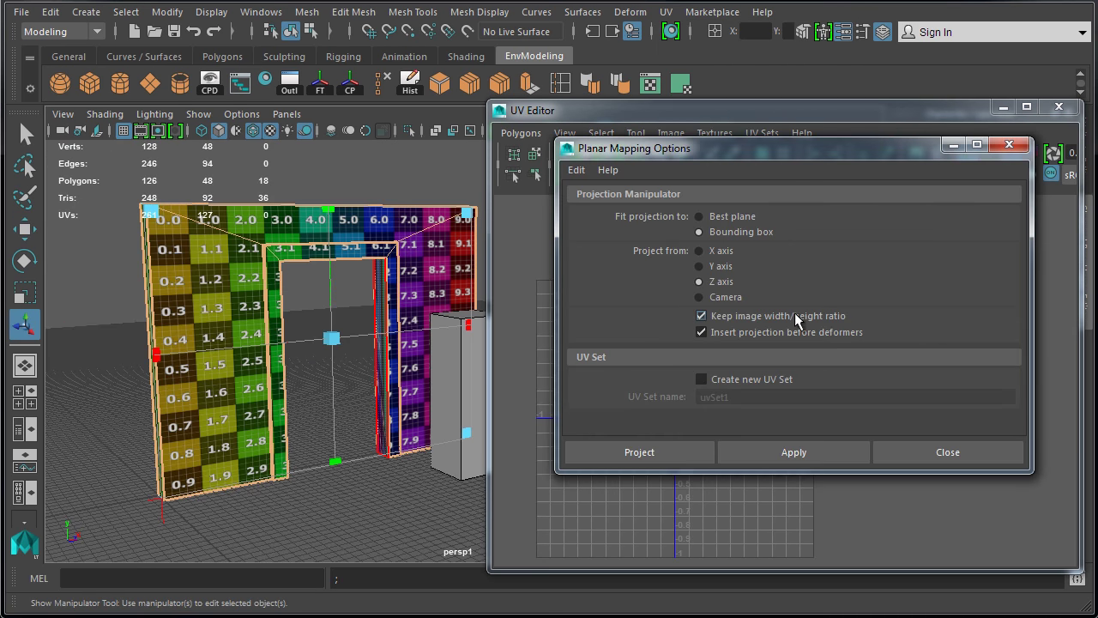
left_click(821, 452)
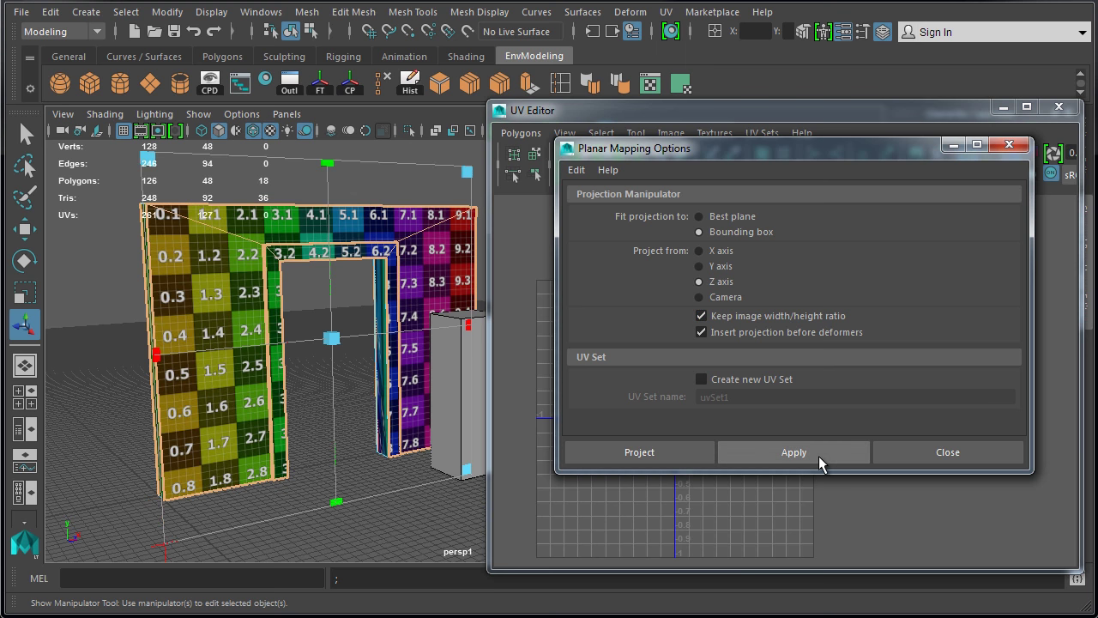
left_click(1009, 146)
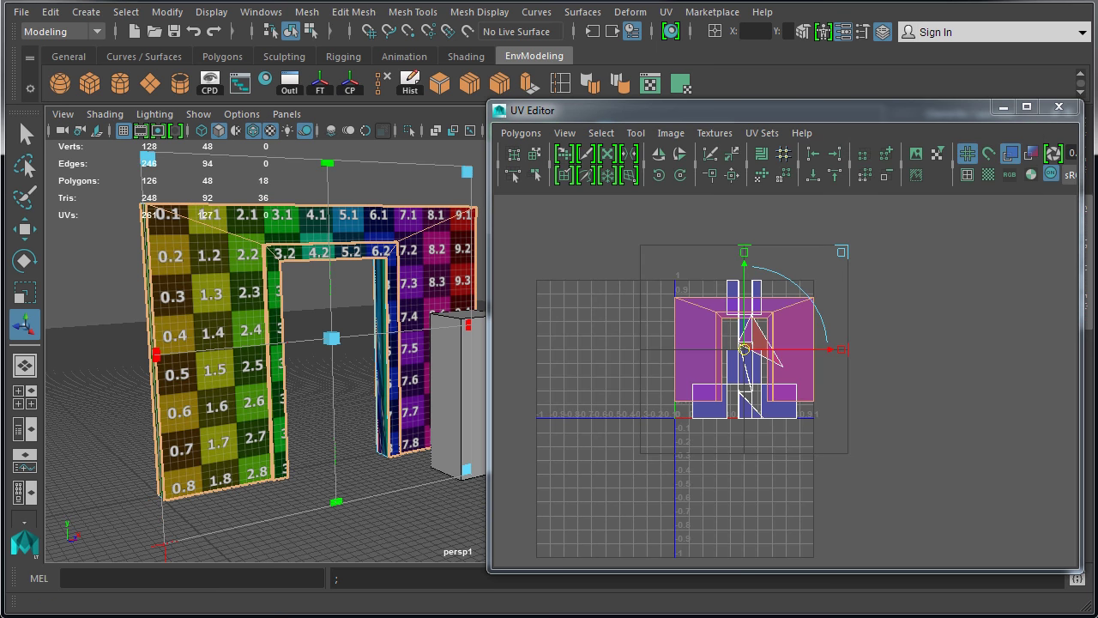
key("w")
left_click_drag(816, 349, 952, 364)
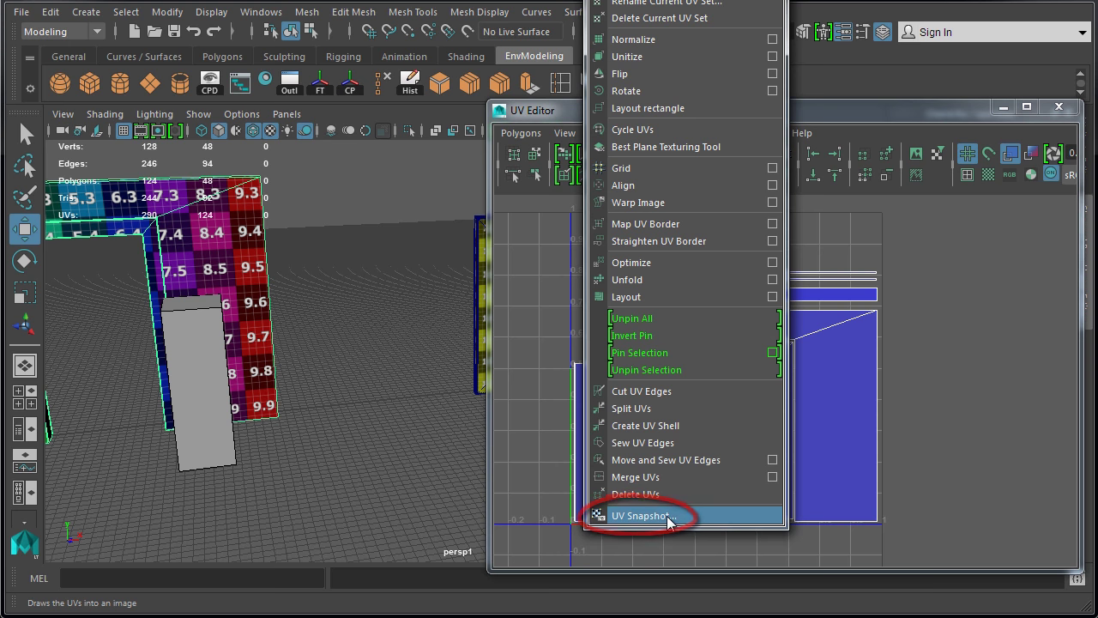
Step: Export a UV snapshot and fill Layer 2 in outUV.jpg with pinkish-grey
left_click(674, 518)
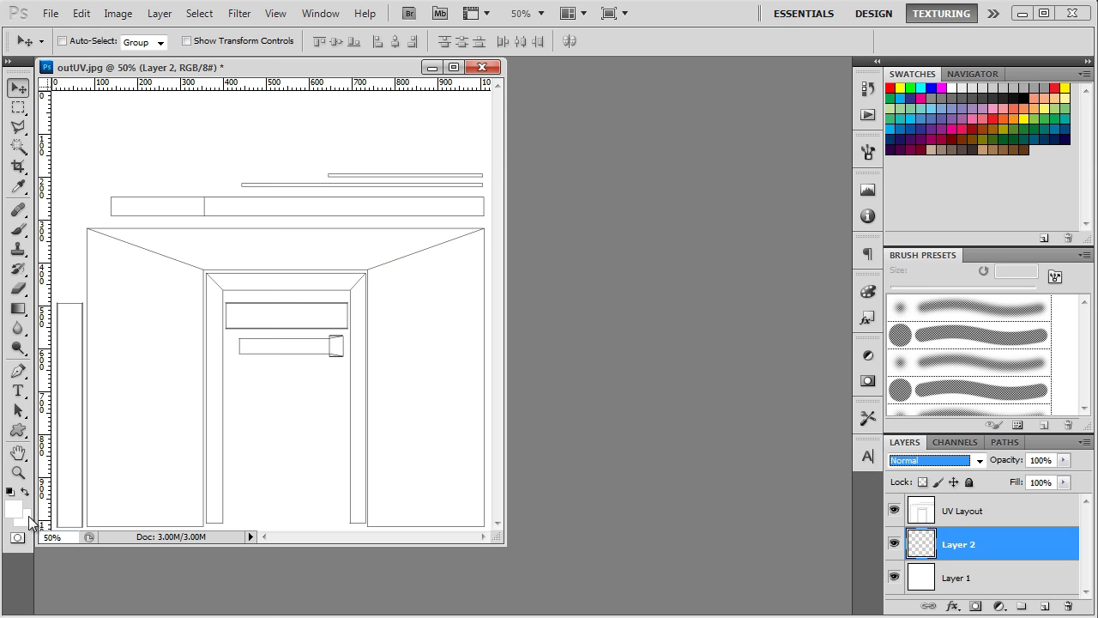
left_click(12, 508)
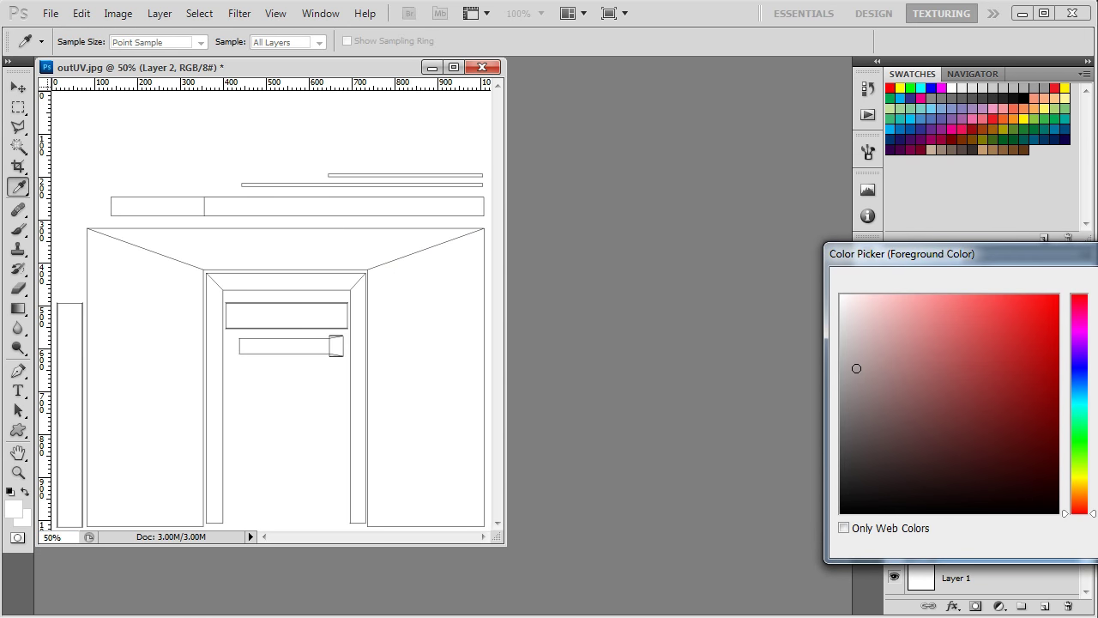
key("Return")
key("v")
key("alt+BackSpace")
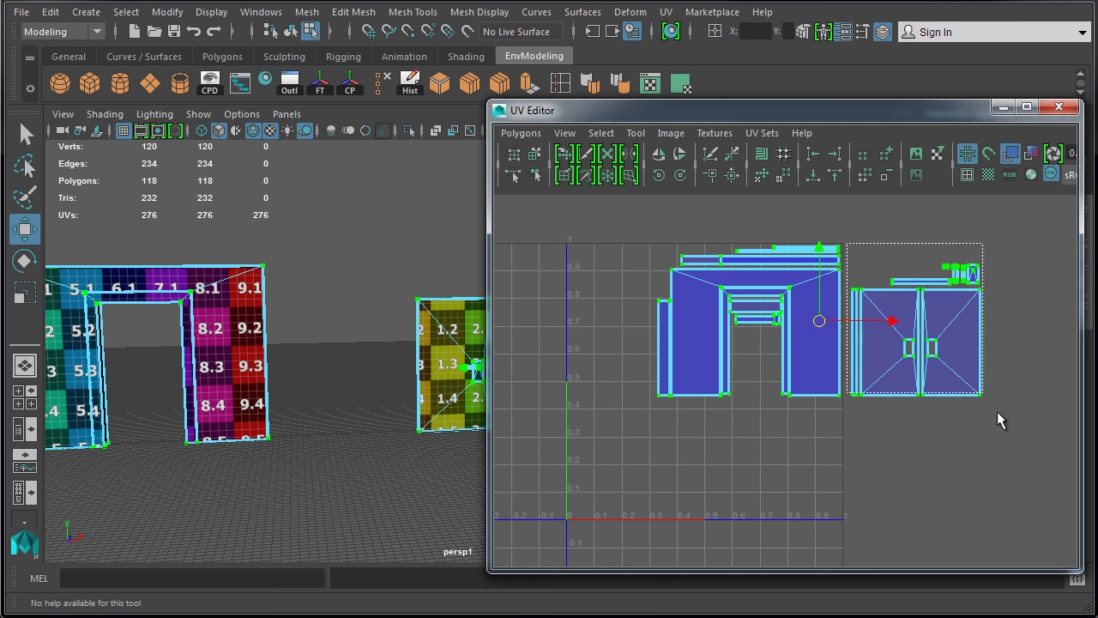
Step: Move a square UV shell to the left of the archway layout
left_click_drag(916, 324, 785, 483)
scroll(725, 338, "up", 3)
scroll(571, 385, "down", 3)
Step: Move the left shell to the lower centre and rotate the thin strip shell 90°
key("ctrl+z")
left_click_drag(531, 317, 584, 422)
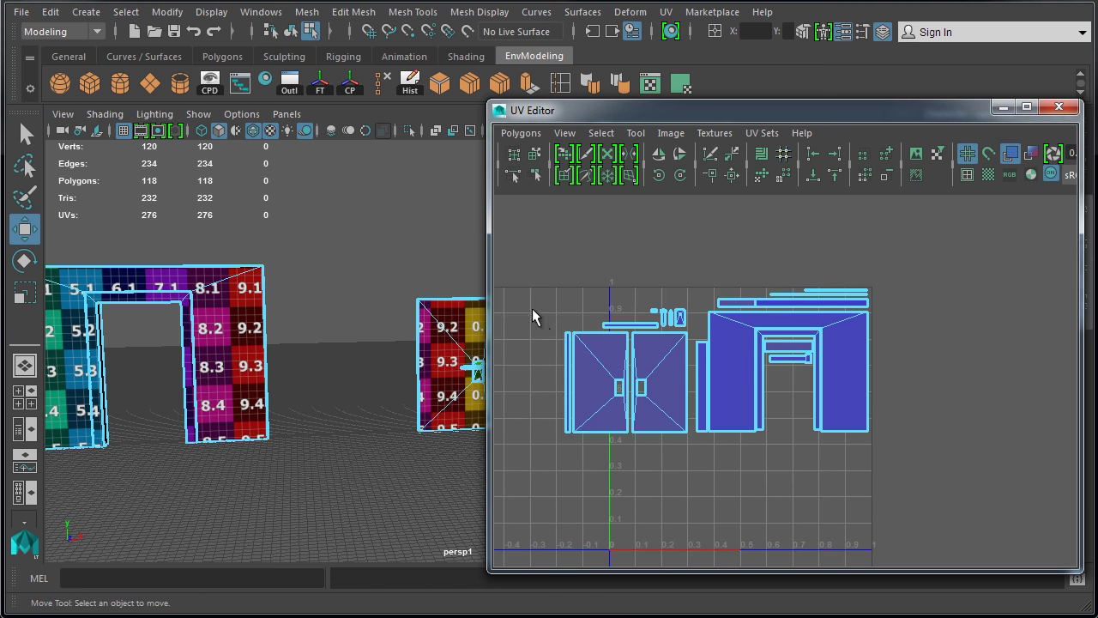
left_click_drag(596, 382, 658, 491)
scroll(890, 490, "up", 3)
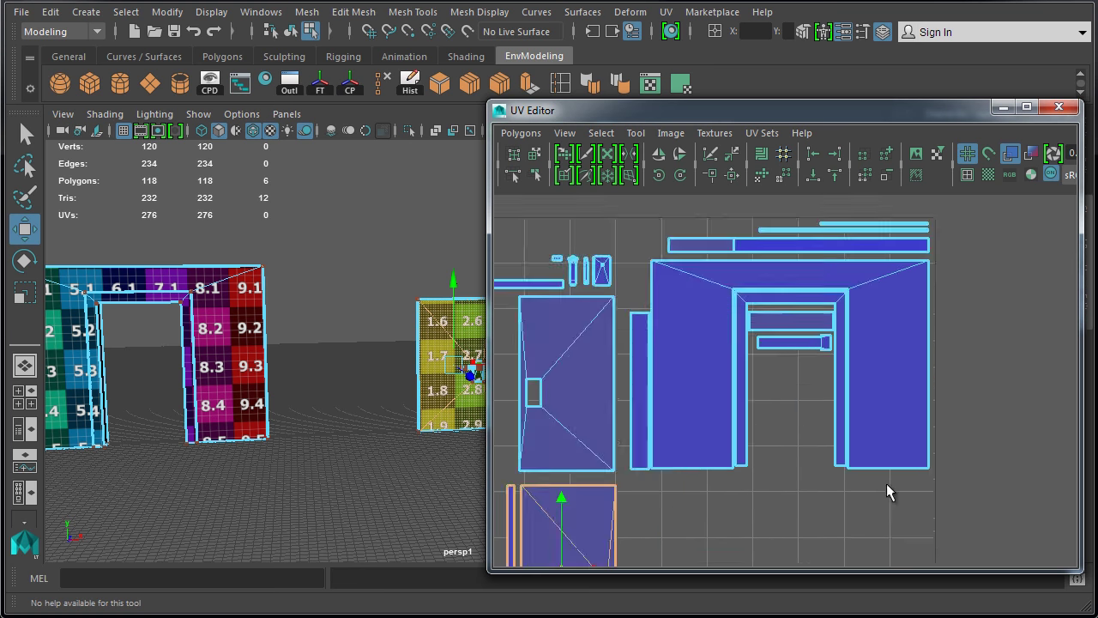
left_click(628, 316)
left_click(658, 175)
left_click_drag(639, 327, 646, 464)
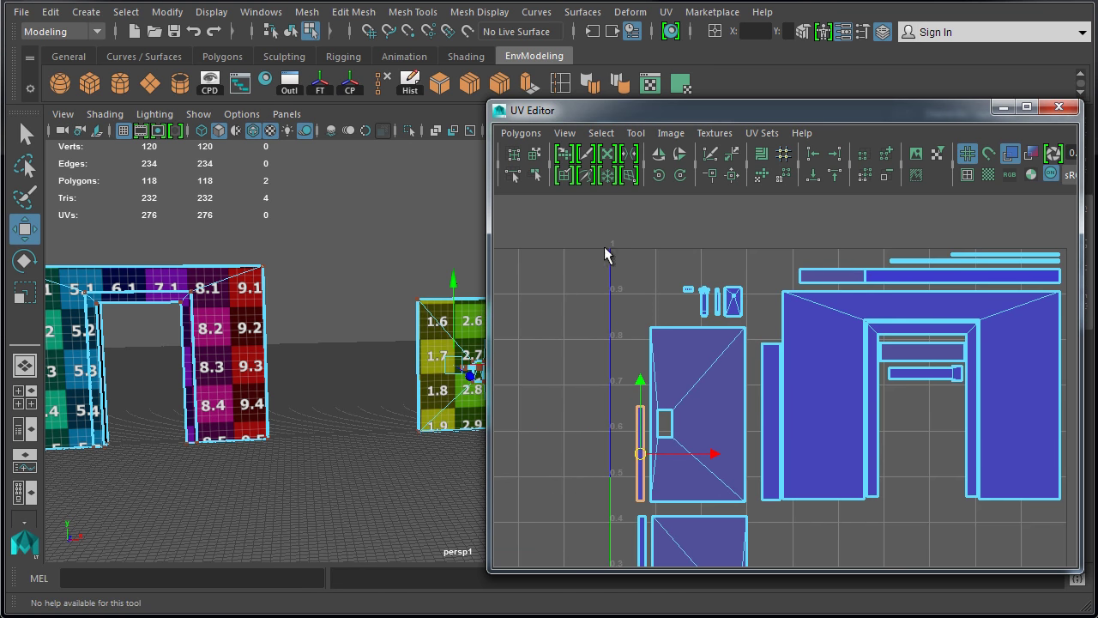
left_click_drag(605, 258, 755, 527)
left_click_drag(692, 414, 694, 360)
scroll(687, 375, "down", 2)
scroll(552, 326, "up", 3)
scroll(637, 286, "down", 3)
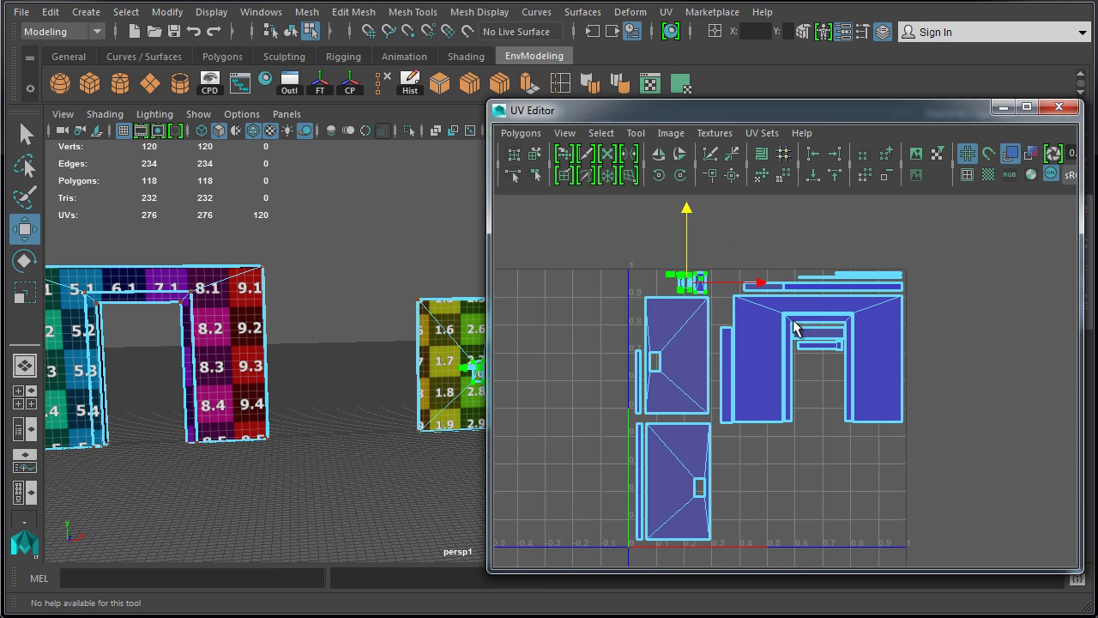
Step: Shift the arch shell into place and lay the other thin strip horizontally on the right
left_click_drag(721, 229, 806, 362)
scroll(841, 351, "up", 2)
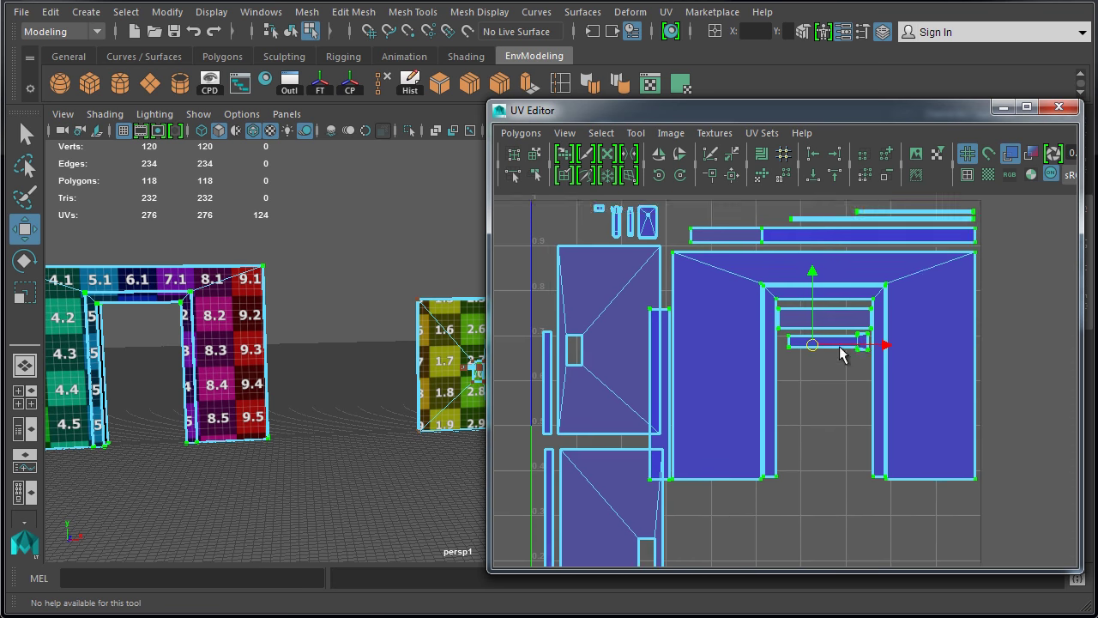
middle_click_drag(653, 317, 666, 294, "alt")
left_click(760, 446)
left_click_drag(780, 478, 893, 478)
scroll(858, 386, "up", 2)
left_click(814, 176)
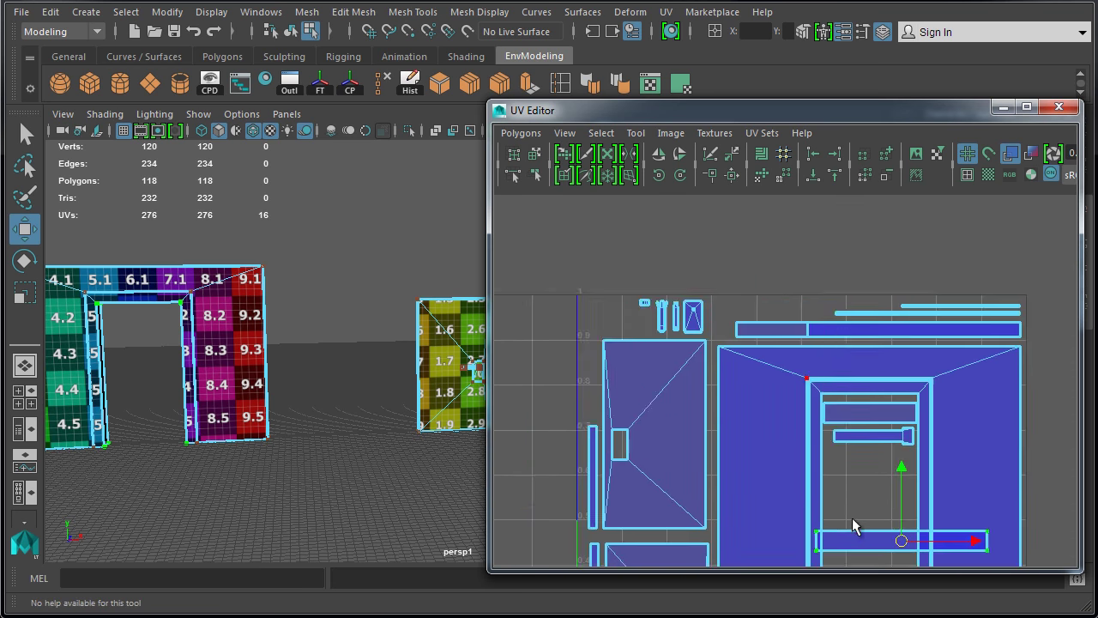
scroll(846, 372, "down", 3)
middle_click_drag(347, 359, 322, 336, "alt")
scroll(767, 335, "up", 3)
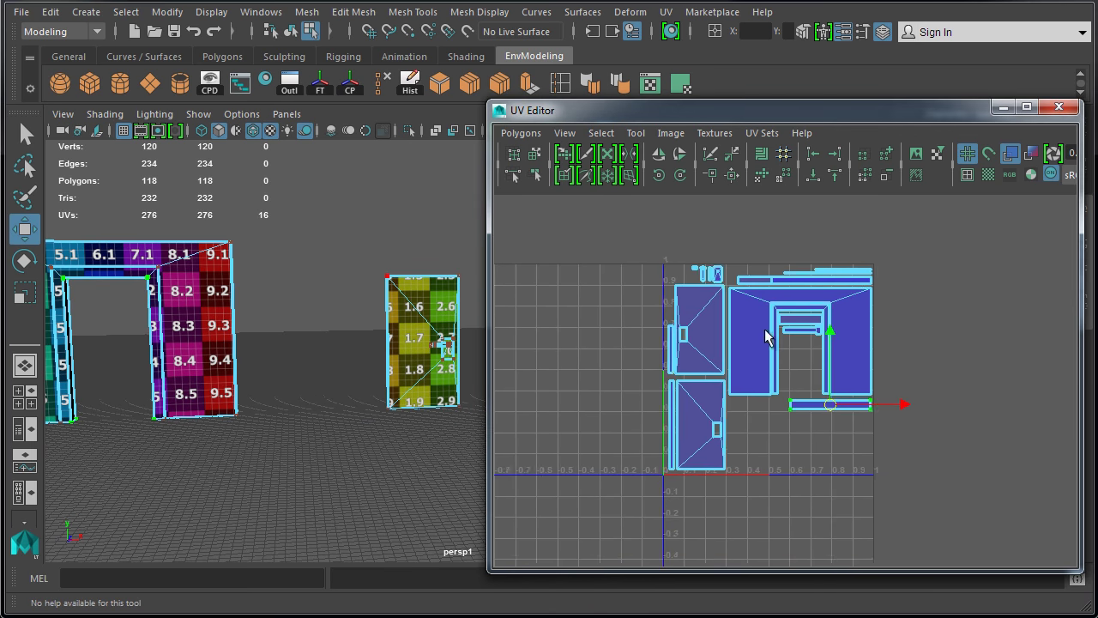
Step: Return to object mode, select the arch and door, and open the polygon UV commands
key("F8")
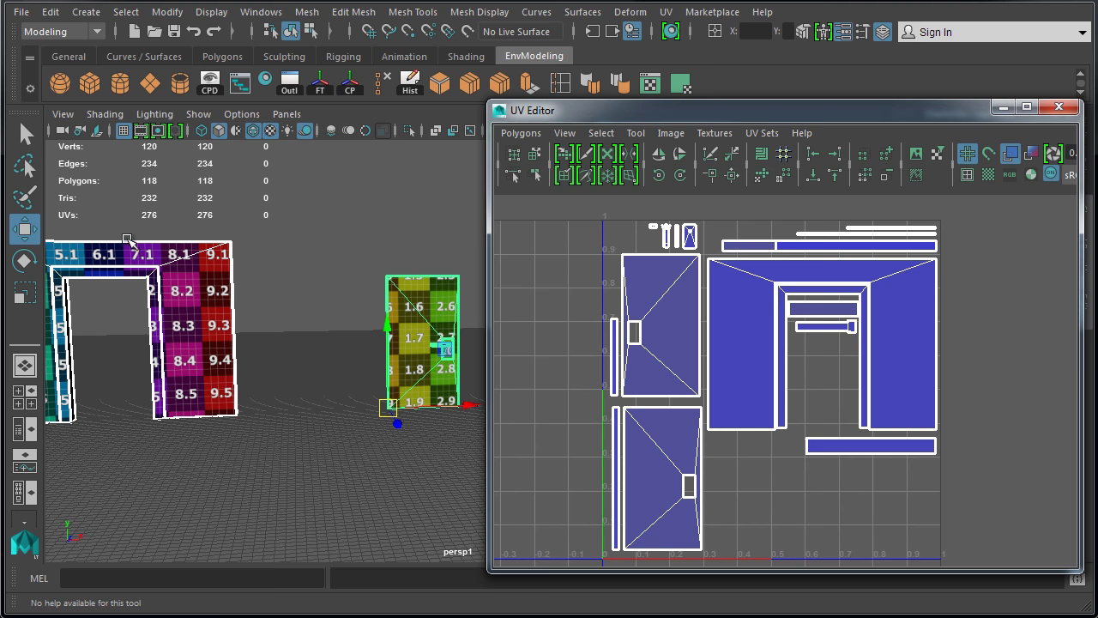
left_click_drag(123, 207, 412, 369)
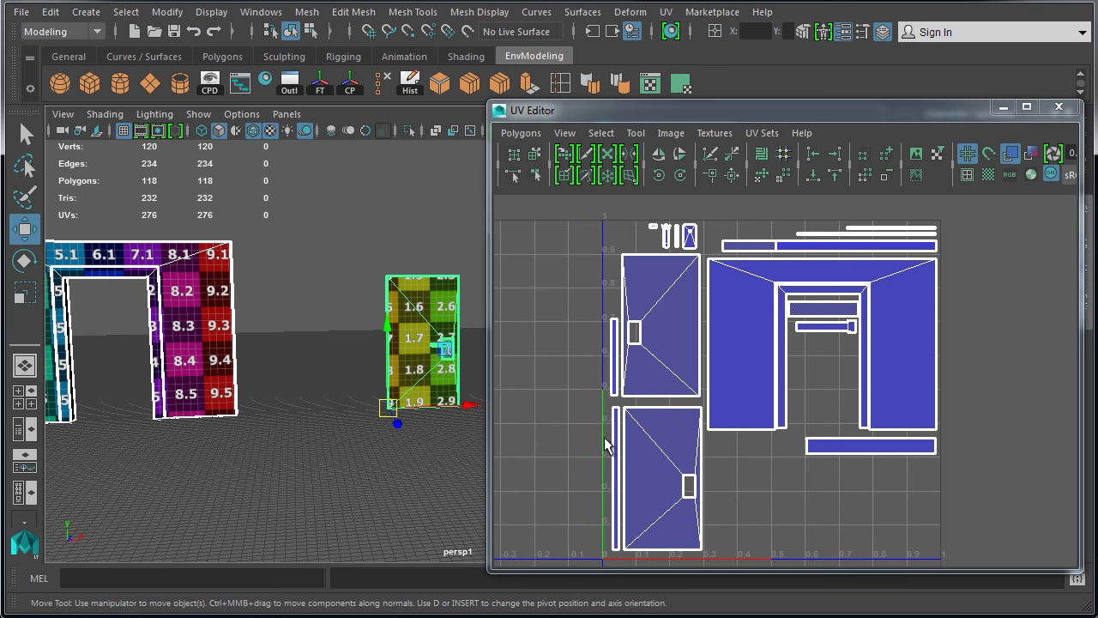
left_click(521, 133)
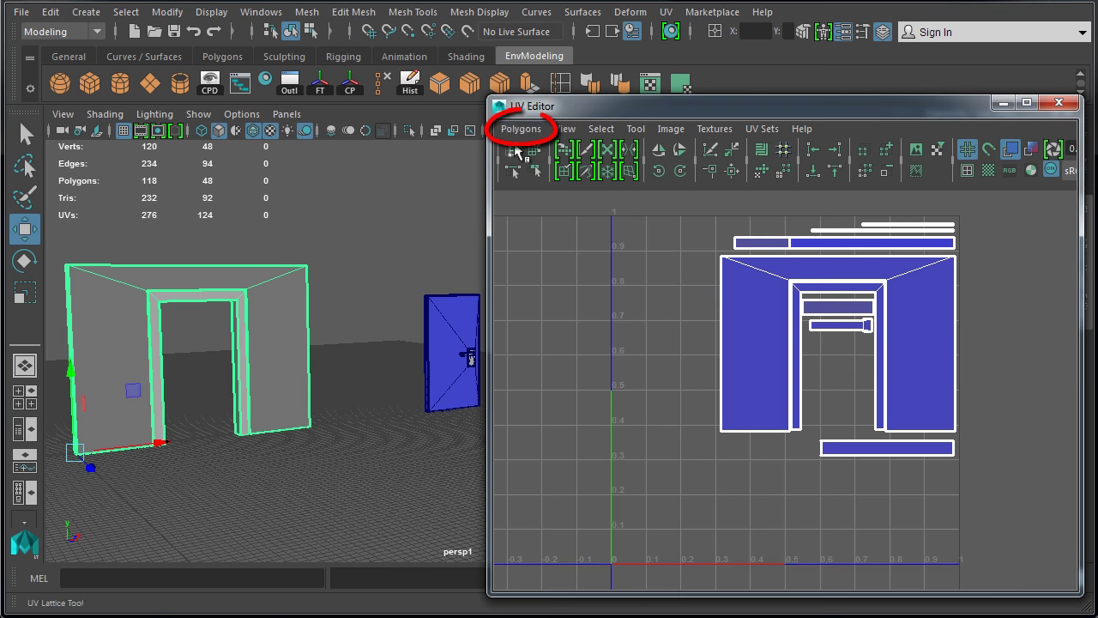
left_click(517, 130)
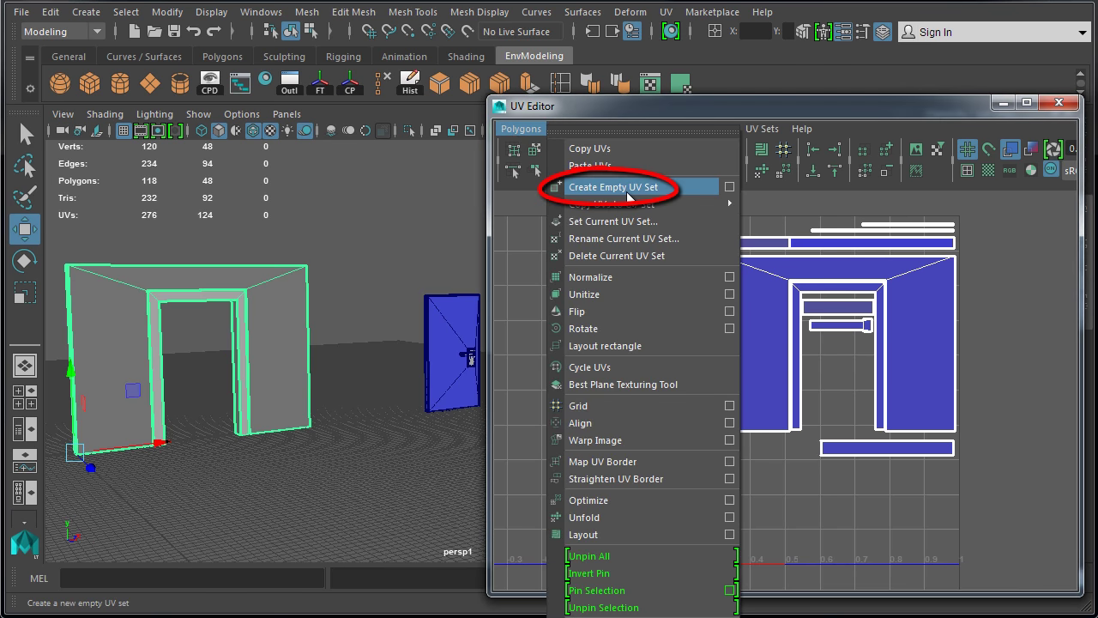
Step: Open the Create Empty UV Set options and select the arch's top face
left_click(729, 186)
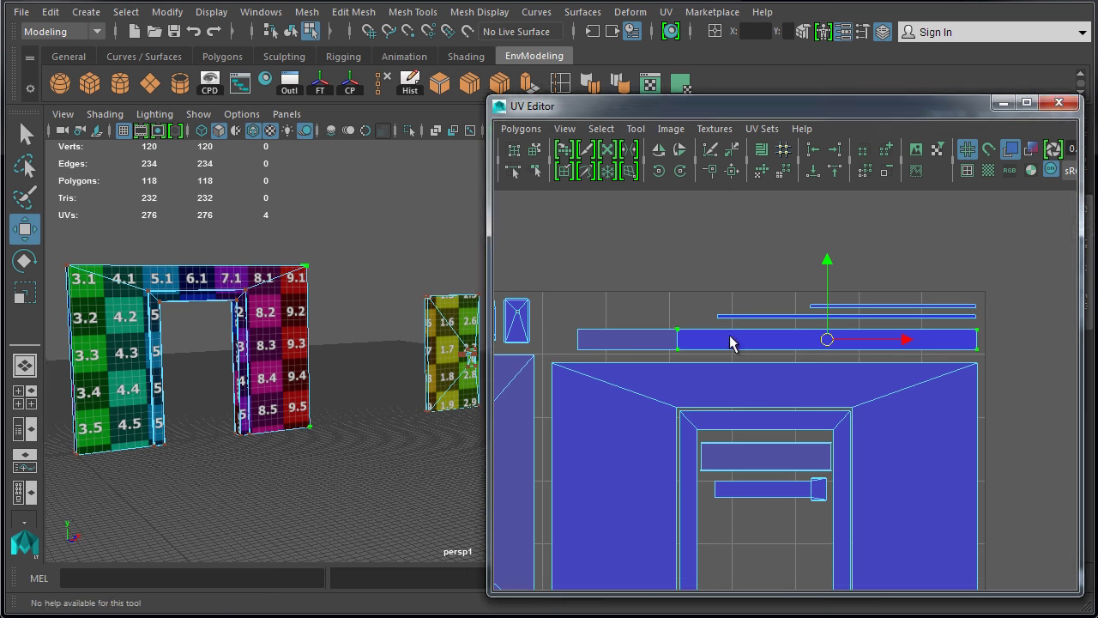
left_click_drag(385, 319, 248, 378, "alt")
right_click(228, 375)
left_click(228, 354)
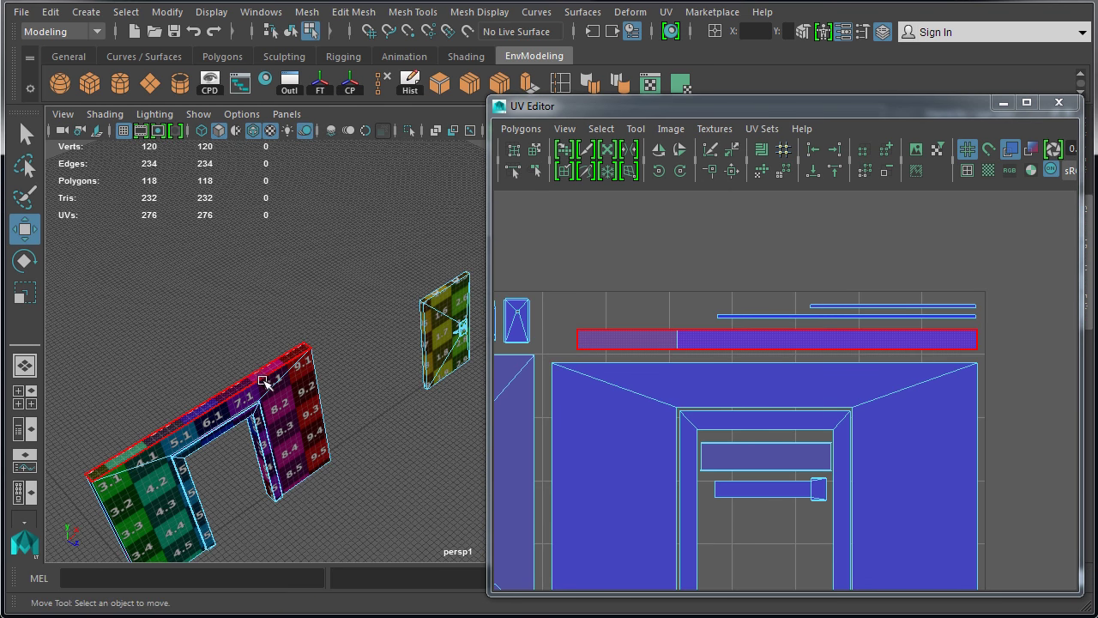
left_click(262, 375)
Step: Add the arch's side faces, then paste the Bonus Tools scripts into Documents\maya\2016LT\scripts
middle_click_drag(644, 363, 649, 328, "alt")
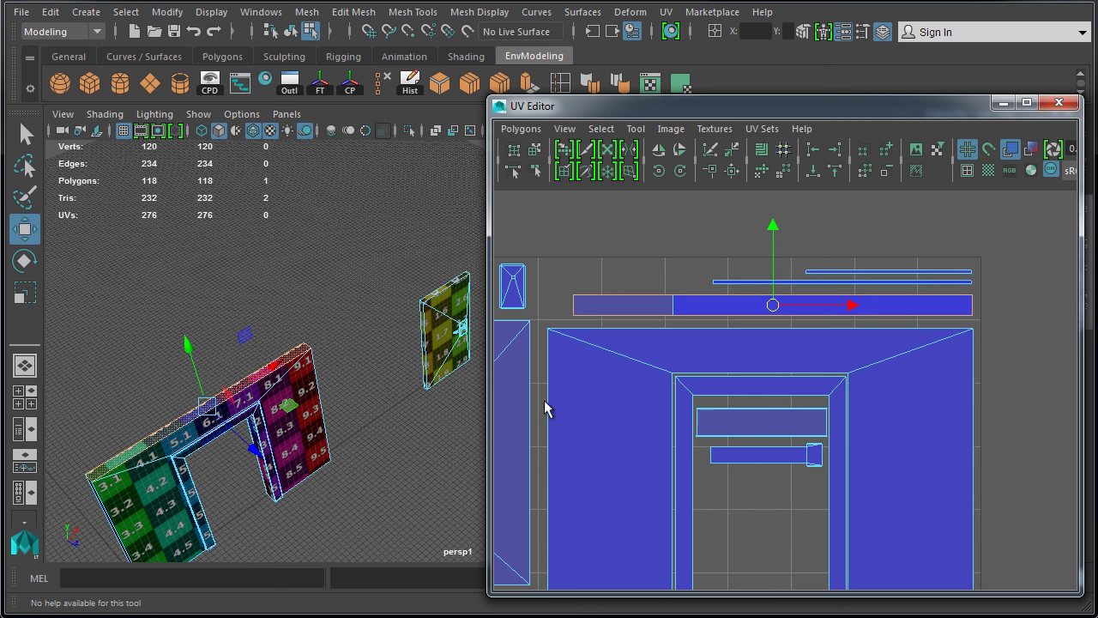
left_click_drag(383, 403, 240, 355, "alt")
left_click(356, 300)
left_click_drag(356, 300, 361, 335, "alt")
left_click(137, 412, "shift")
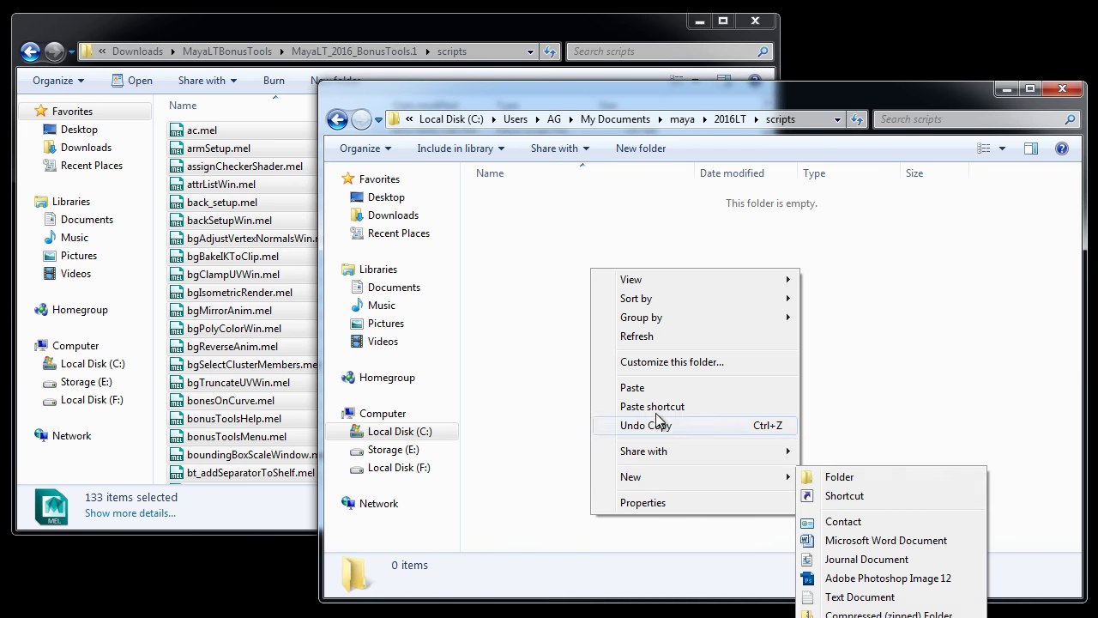
left_click(655, 391)
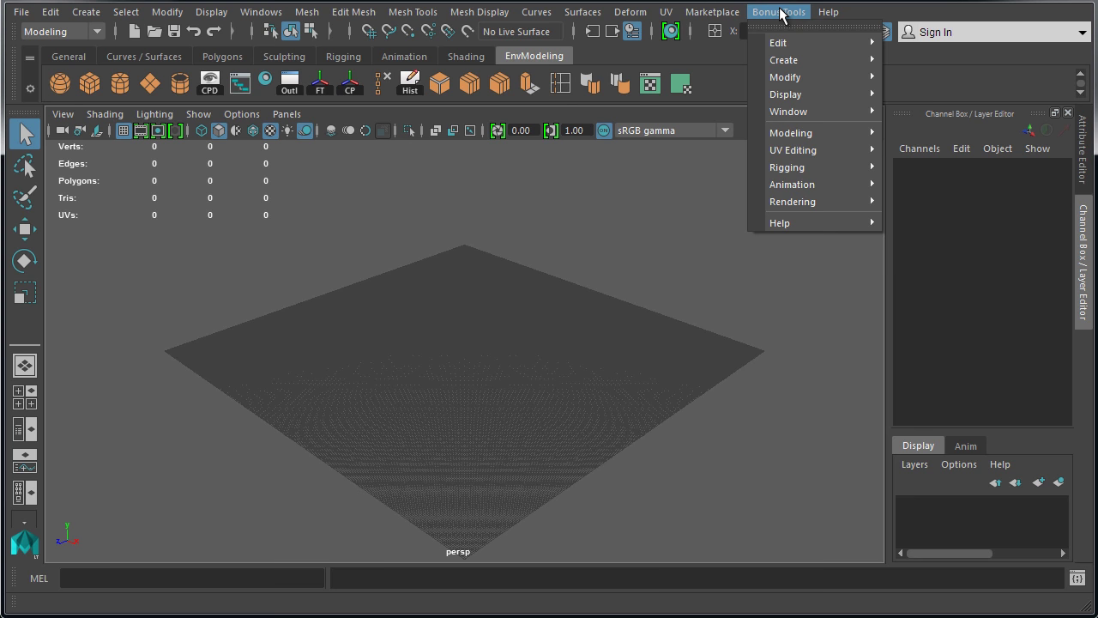
Step: Run Bonus Tools Auto Unwrap UVs on the column, continuing along its marked border edges
mouse_move(800, 138)
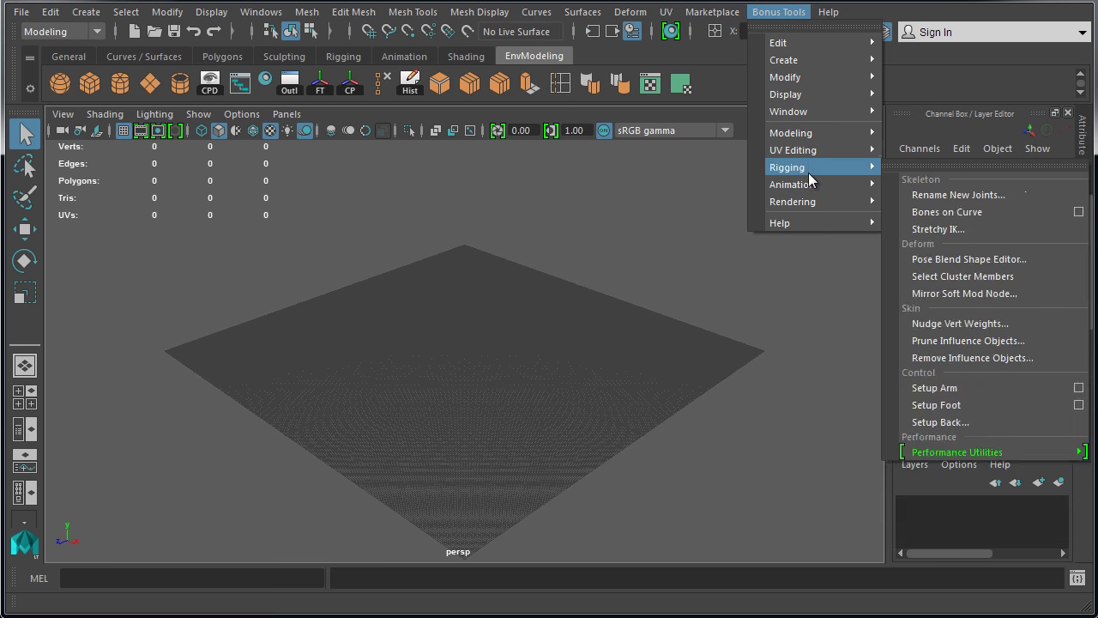
mouse_move(804, 206)
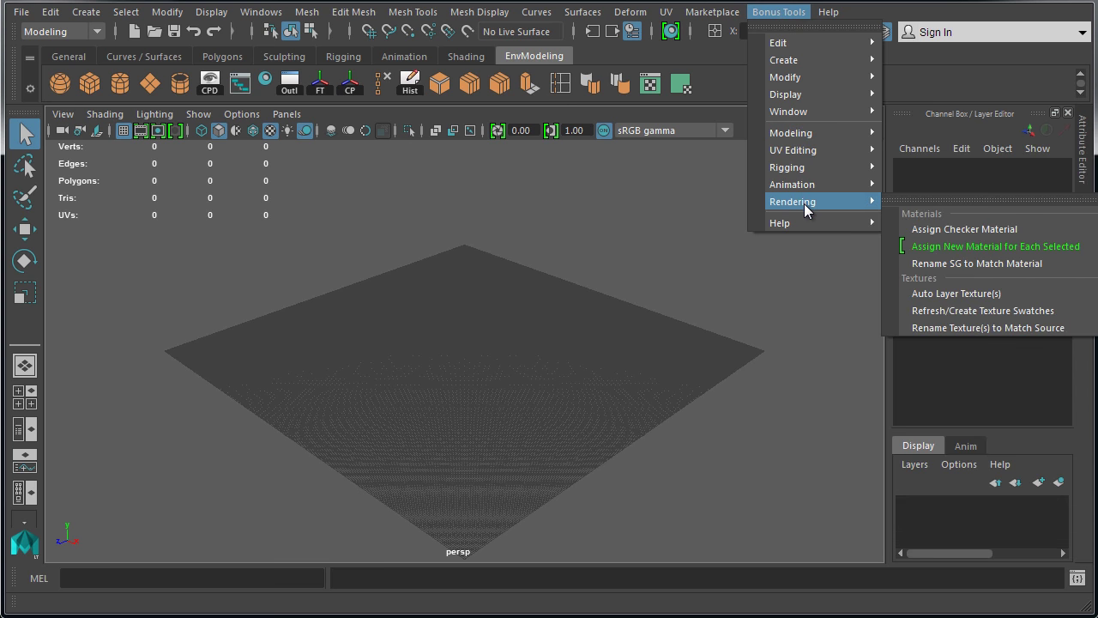
mouse_move(782, 152)
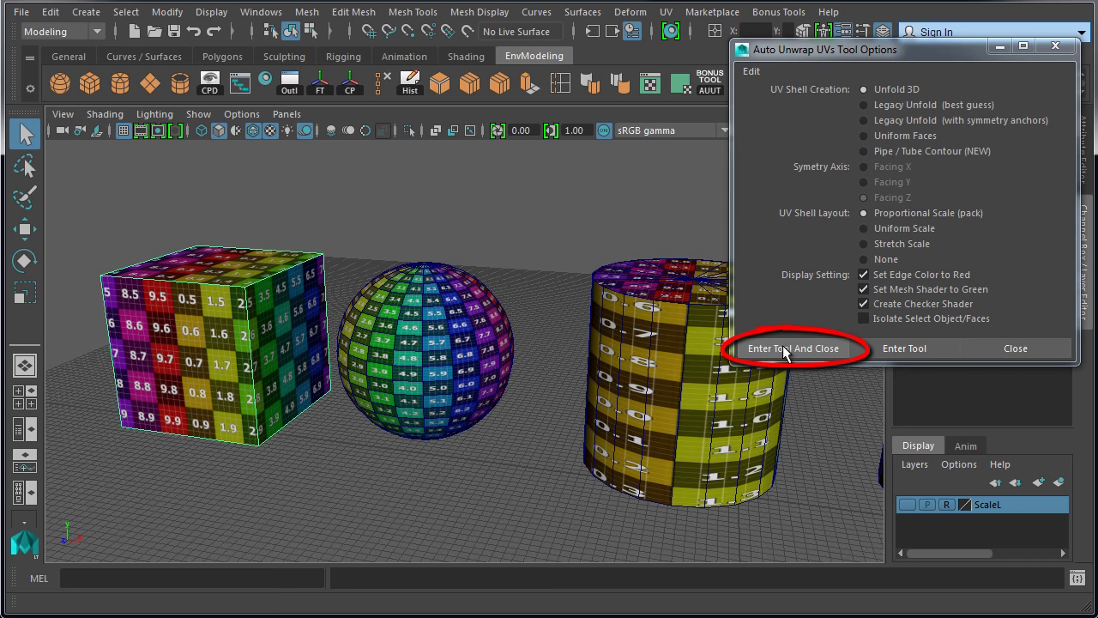
left_click(819, 350)
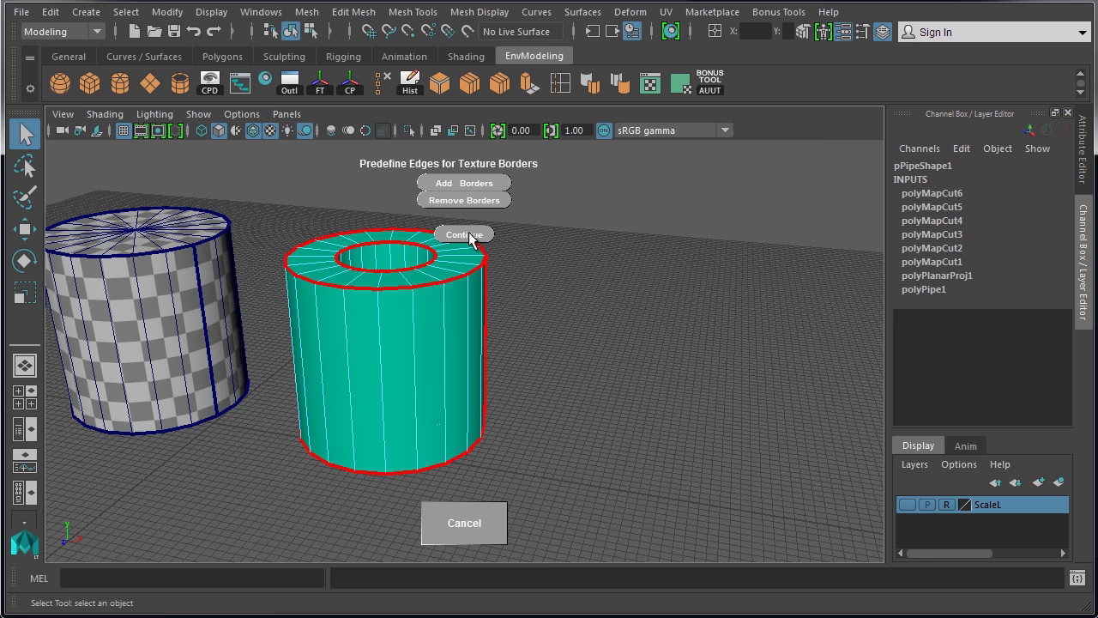
left_click(469, 236)
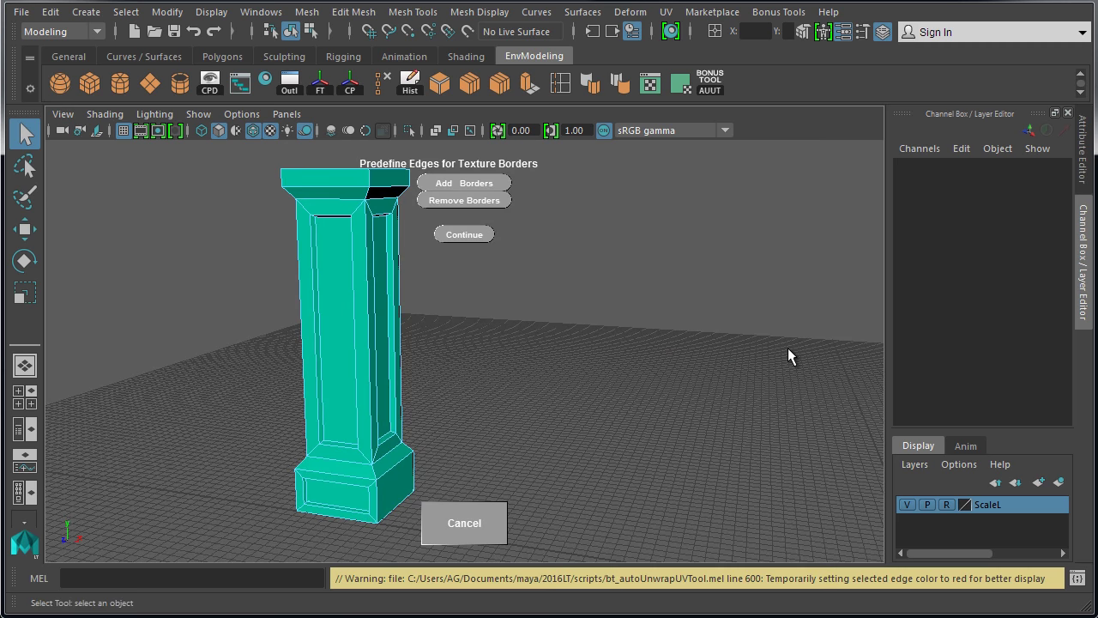
left_click_drag(428, 250, 496, 385, "alt")
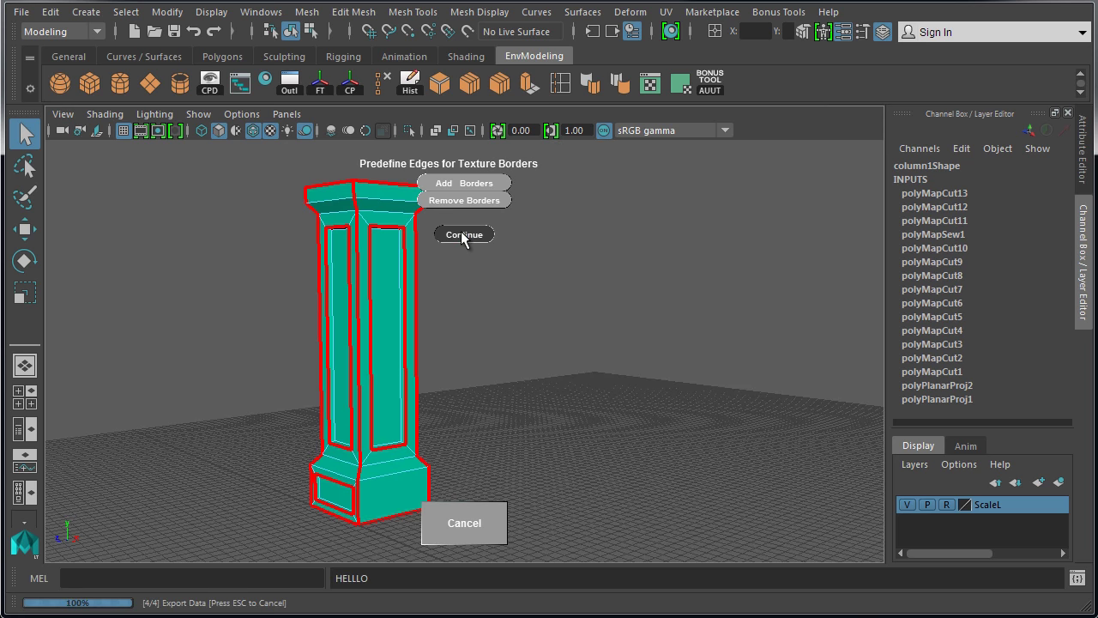
left_click(461, 232)
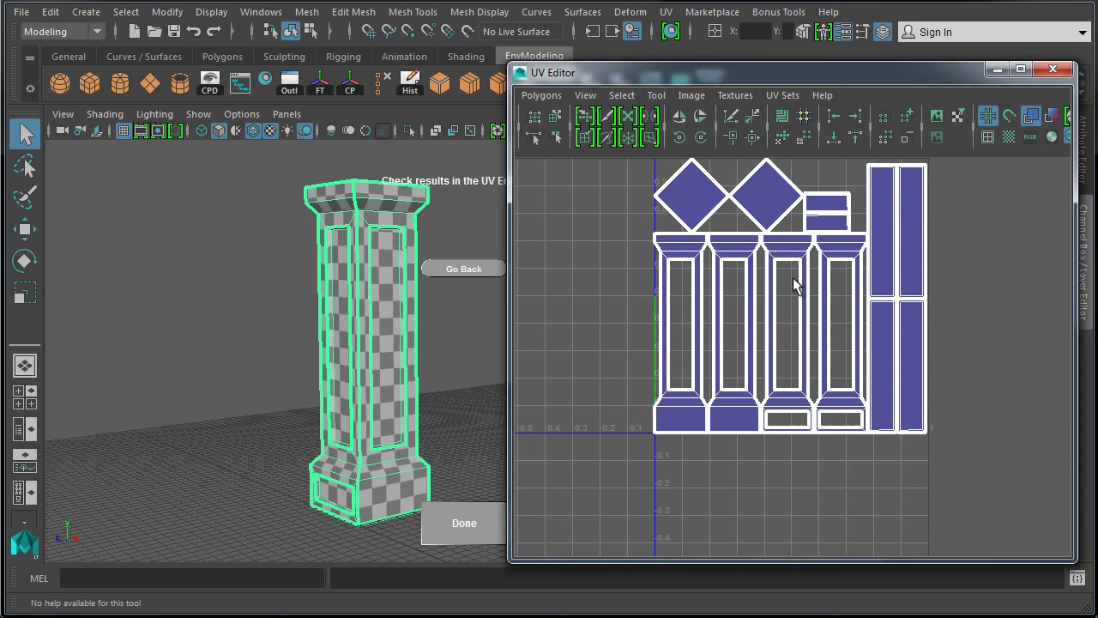
Step: Frame the pillar's UV layout and rotate the two diamond shells 45° into squares
key("f")
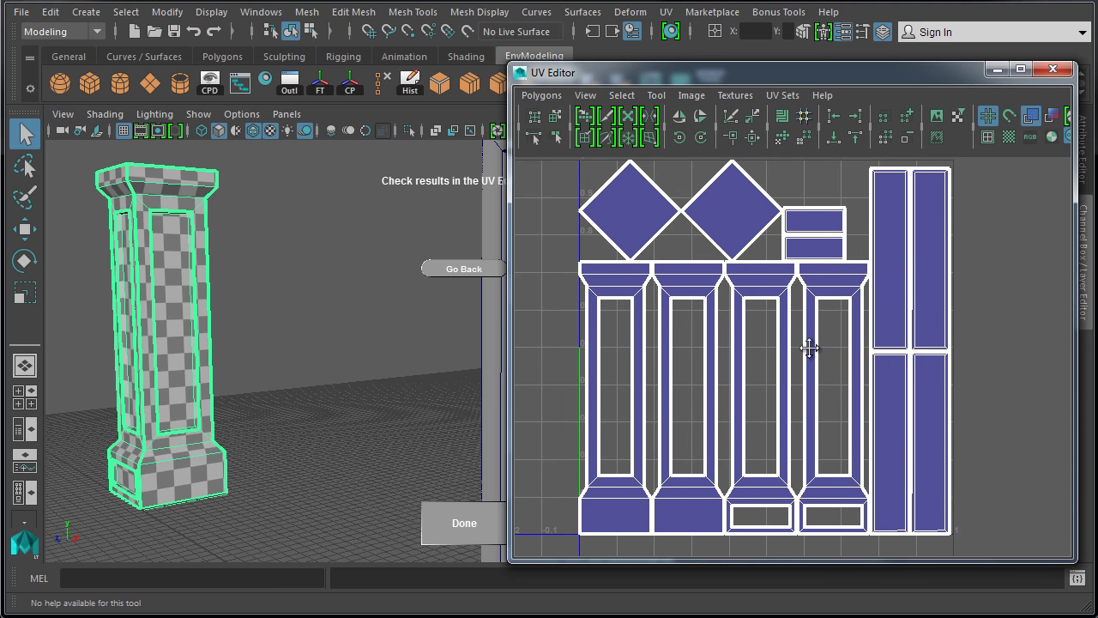
right_click(686, 239)
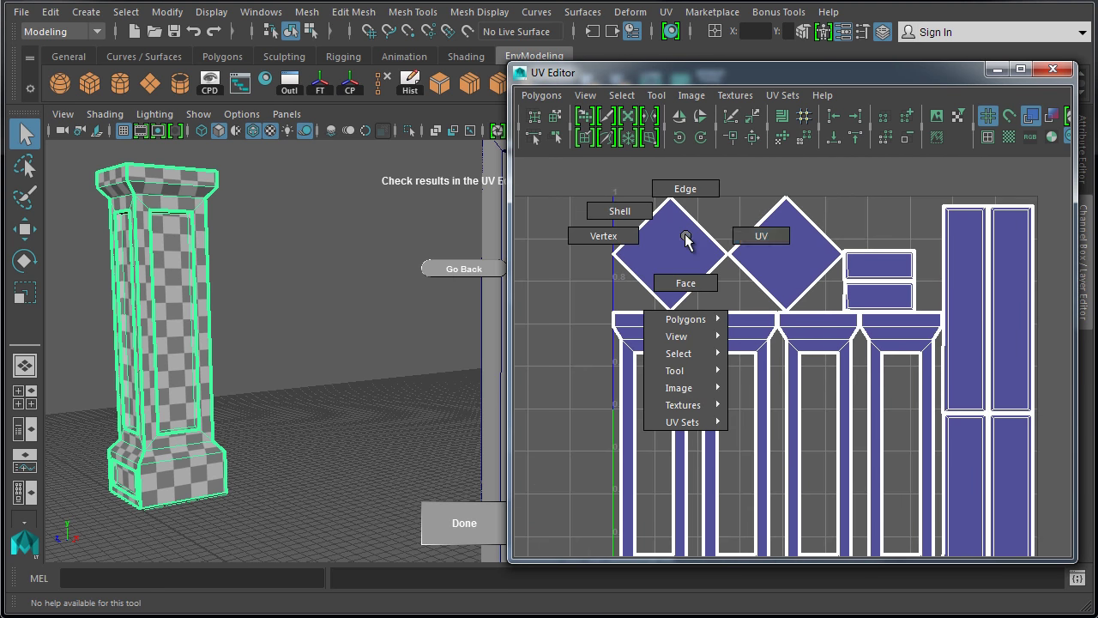
right_click_drag(687, 238, 687, 203)
key("e")
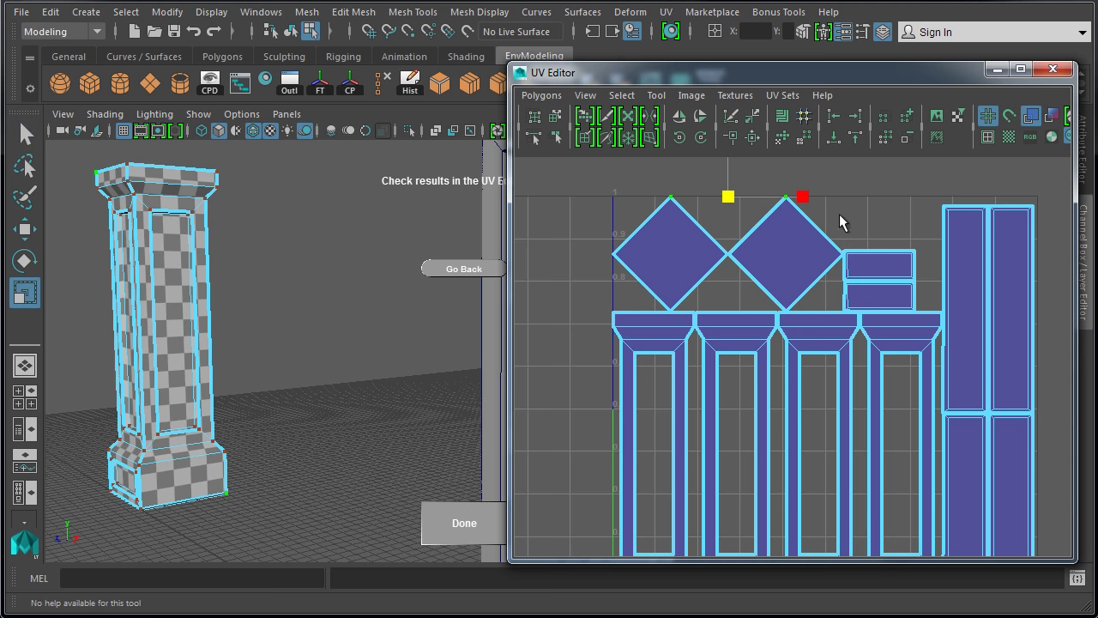
middle_click_drag(824, 220, 826, 285)
Step: Place the two square shells side by side above the pillar shells
key("q")
key("w")
left_click_drag(728, 253, 745, 214)
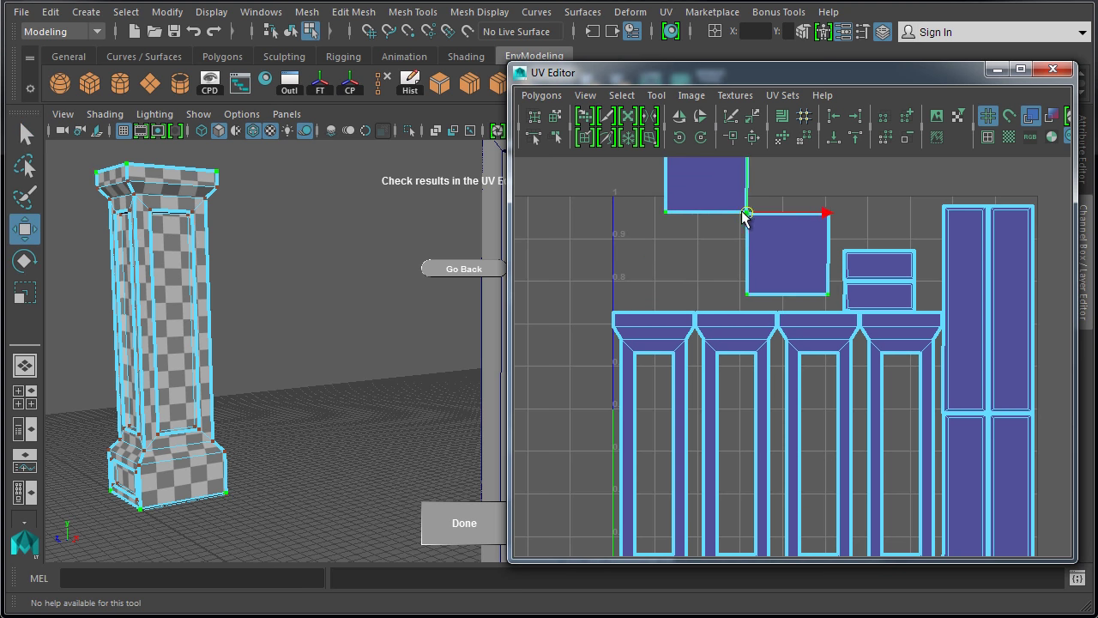
left_click(703, 171)
left_click_drag(704, 172, 687, 252)
scroll(987, 396, "down", 4)
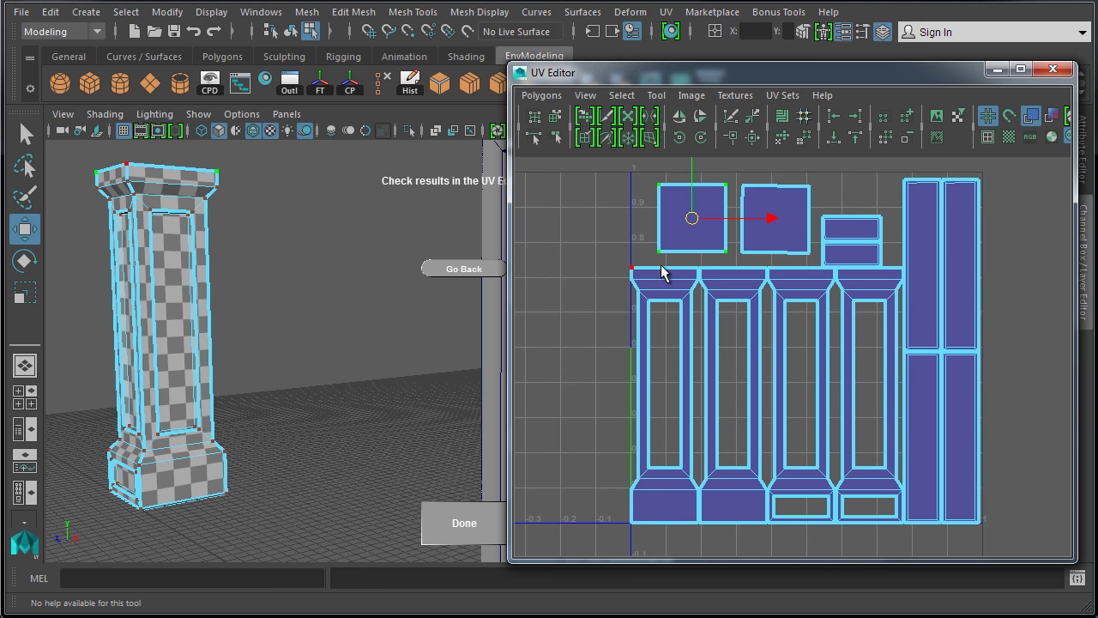
left_click_drag(682, 290, 695, 322)
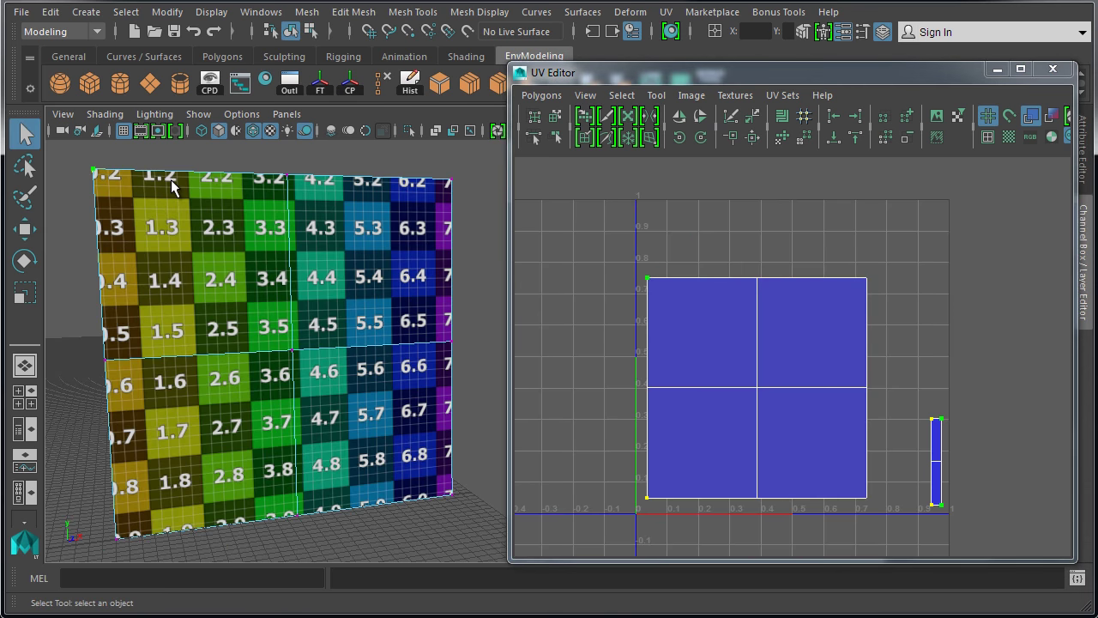
Step: Drag the wall's and door's corner vertices sideways to stretch their checker textures
key("w")
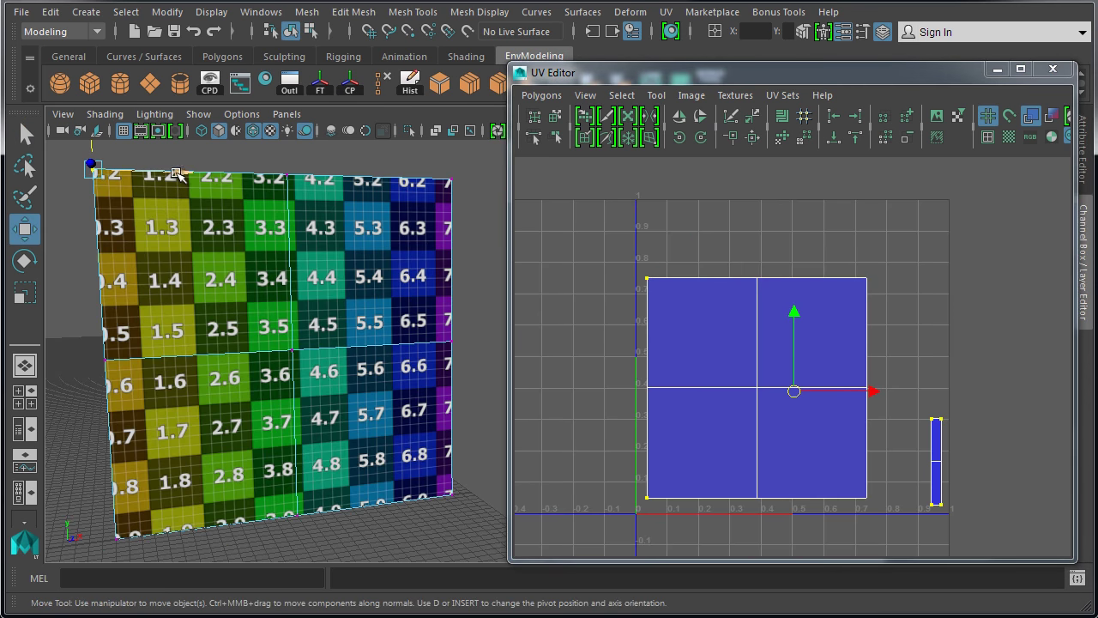
left_click_drag(175, 177, 200, 177)
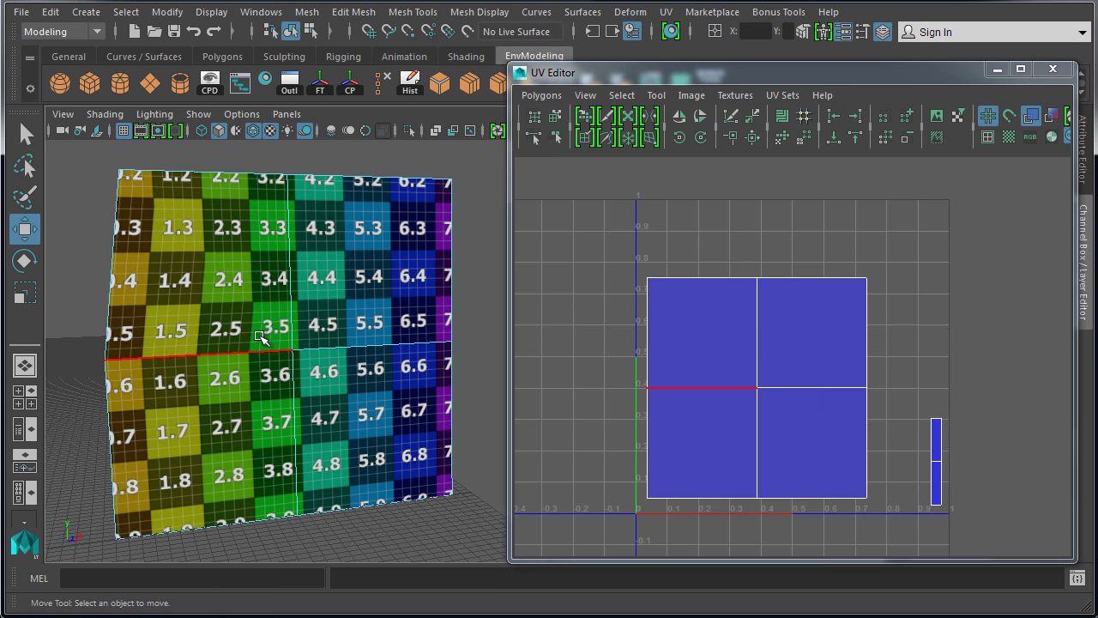
left_click(288, 350)
middle_click_drag(289, 264, 290, 241, "alt")
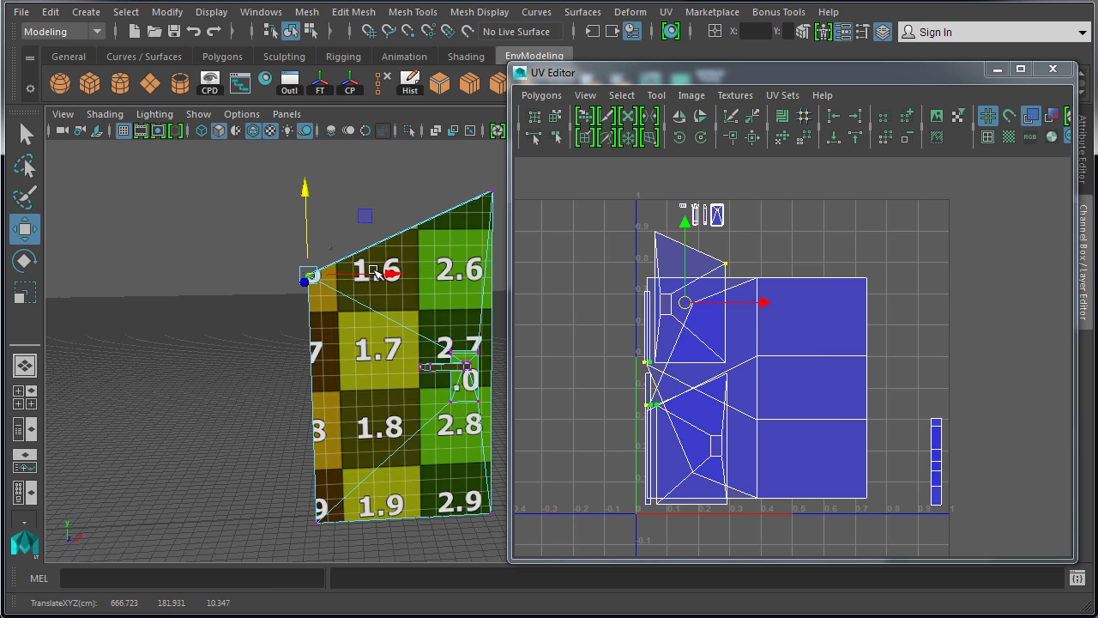
left_click_drag(375, 273, 441, 281)
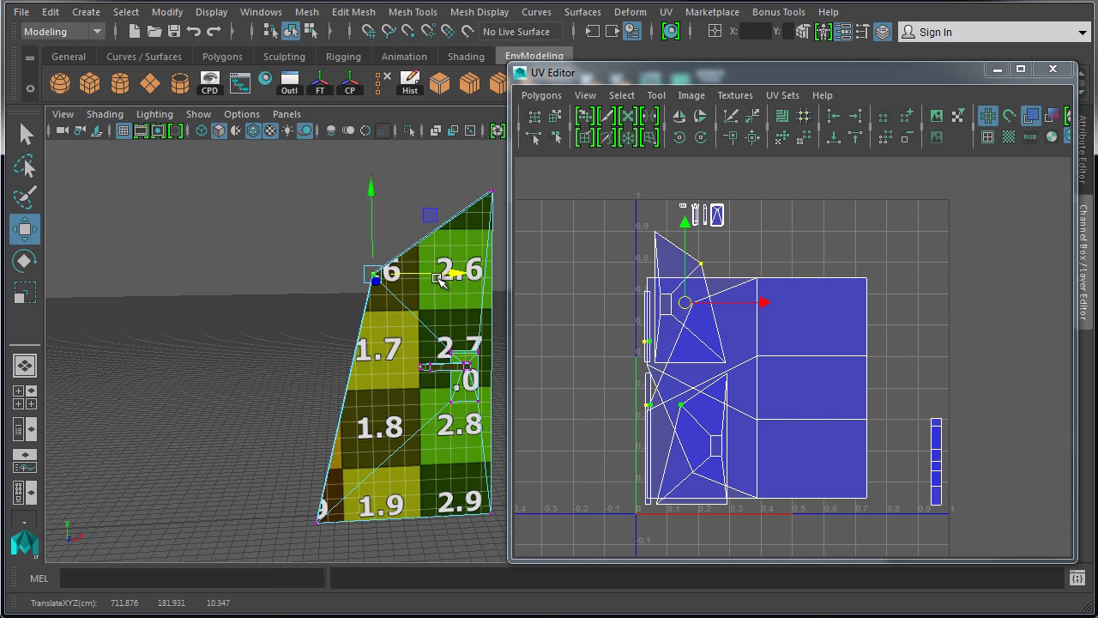